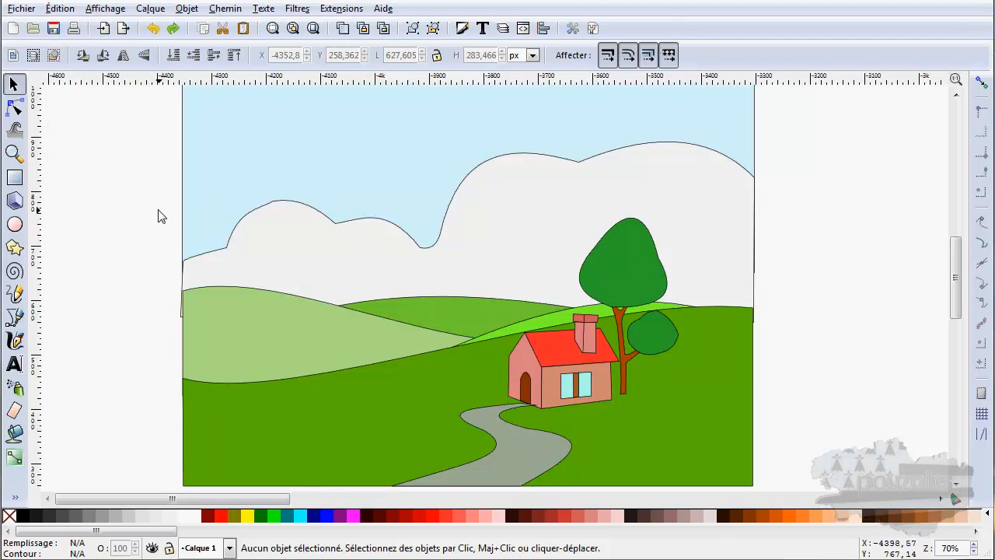
Select the large foreground hill and change its fill to bright green
{"action": "left_click", "coordinate": [16, 433]}
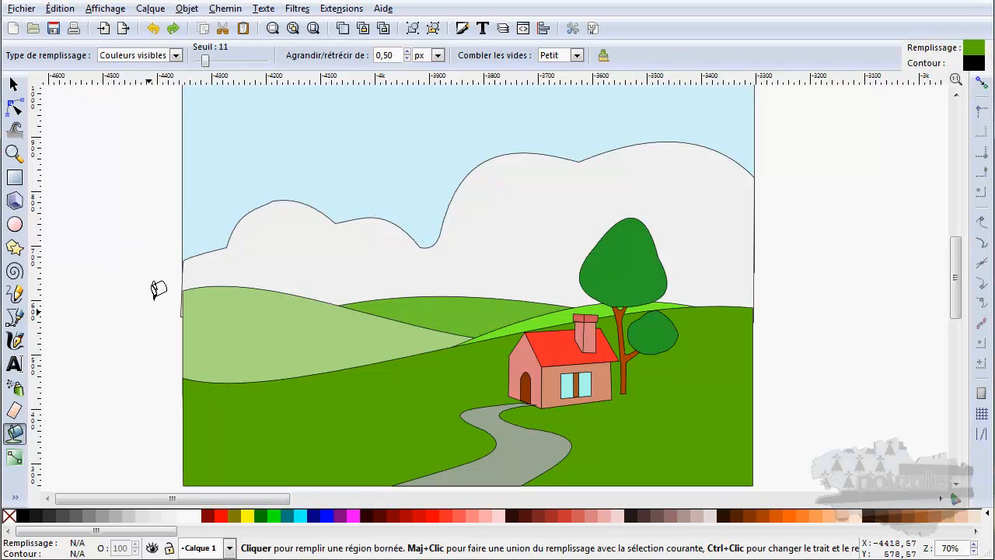
{"action": "left_click", "coordinate": [16, 86]}
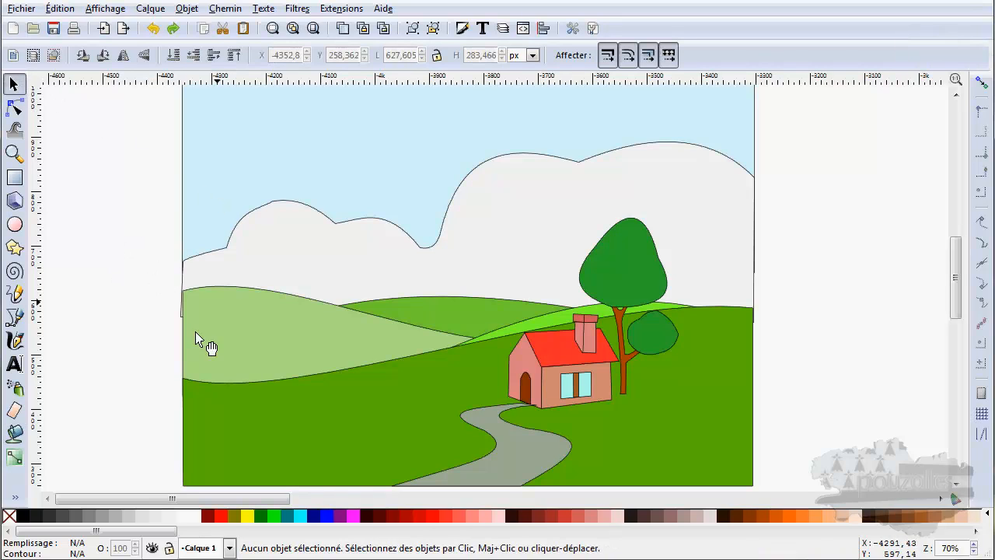
{"action": "left_click", "coordinate": [288, 382]}
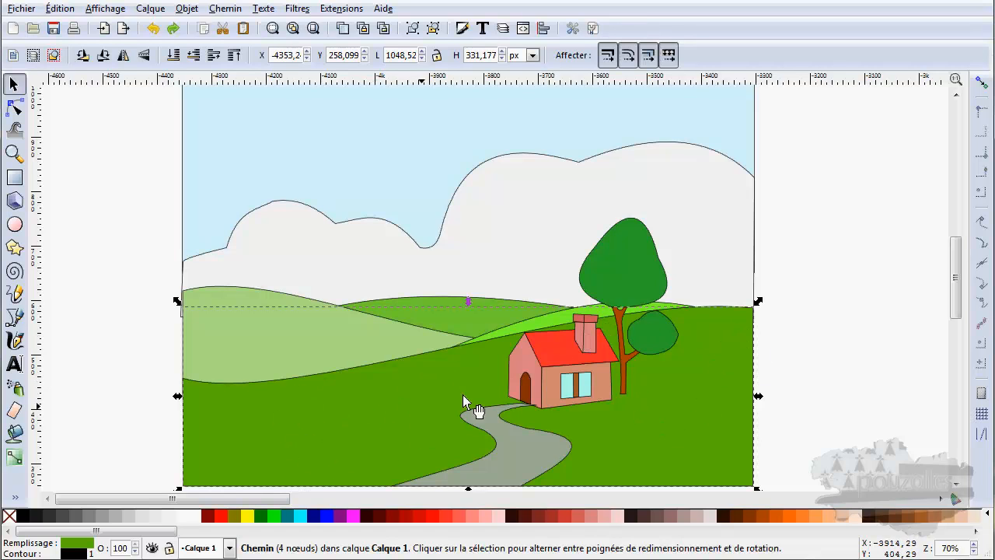
{"action": "left_click", "coordinate": [262, 518]}
{"action": "left_click", "coordinate": [276, 518]}
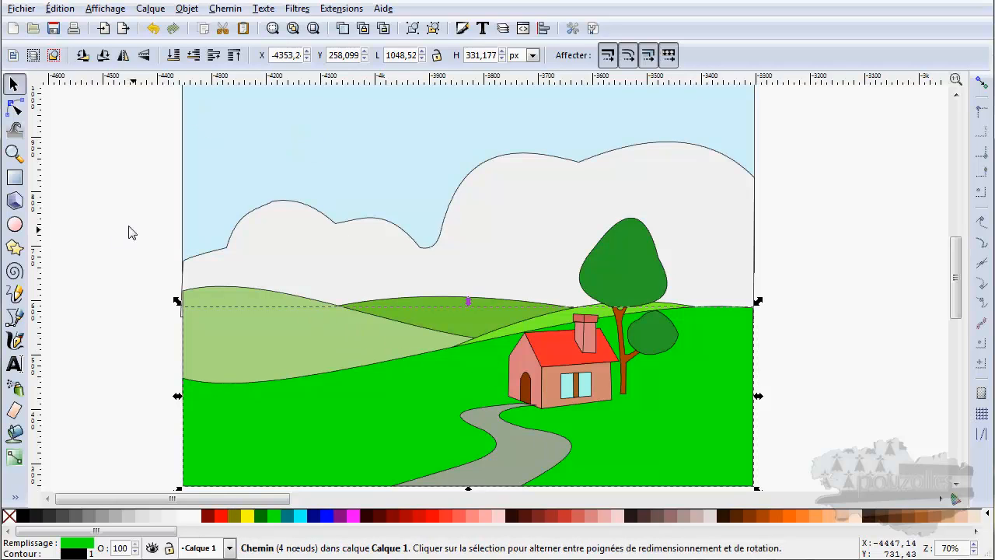
With the Paint Bucket tool active and the foreground hill still selected, change its fill to a light yellowish green from the palette
{"action": "left_click", "coordinate": [15, 433]}
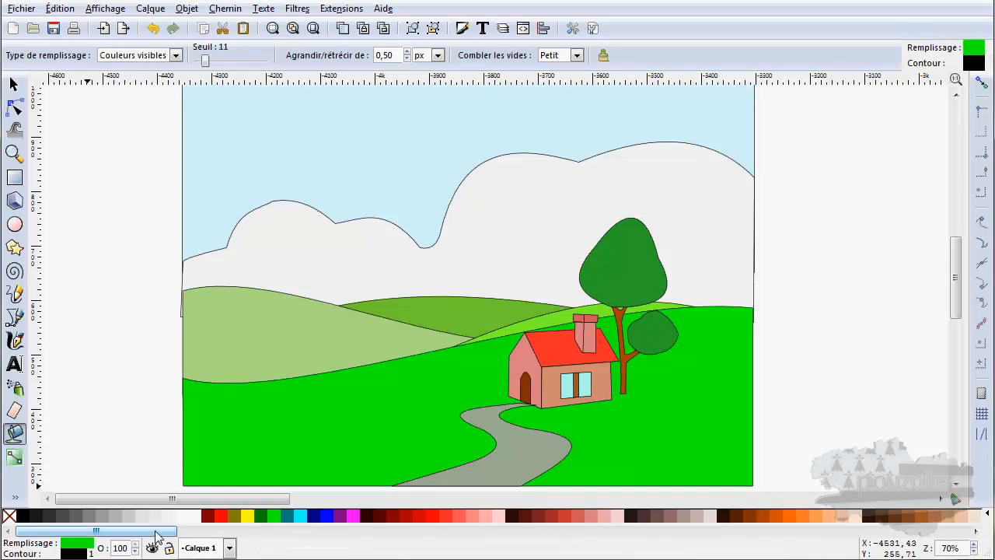
{"action": "left_click_drag", "start_coordinate": [160, 532], "coordinate": [424, 540]}
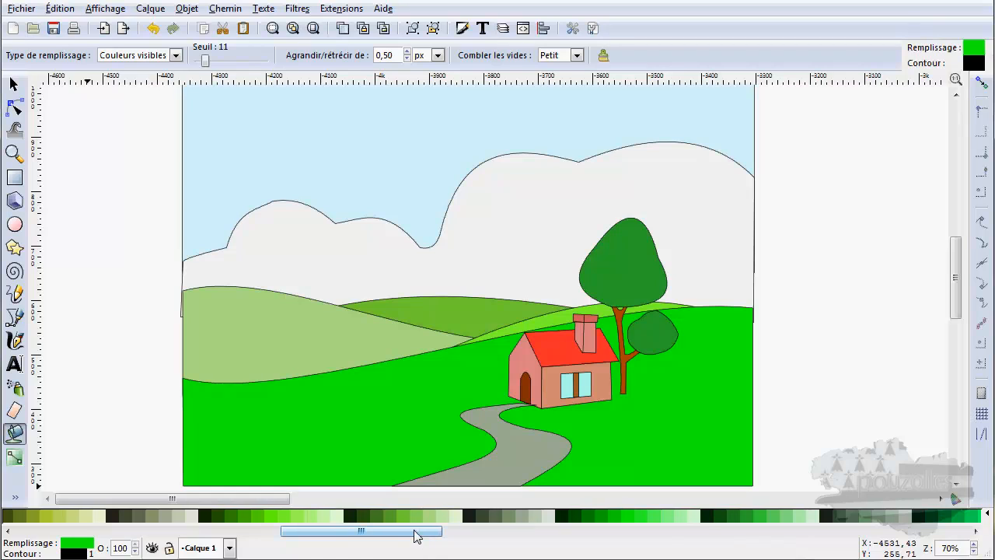
{"action": "left_click", "coordinate": [295, 517]}
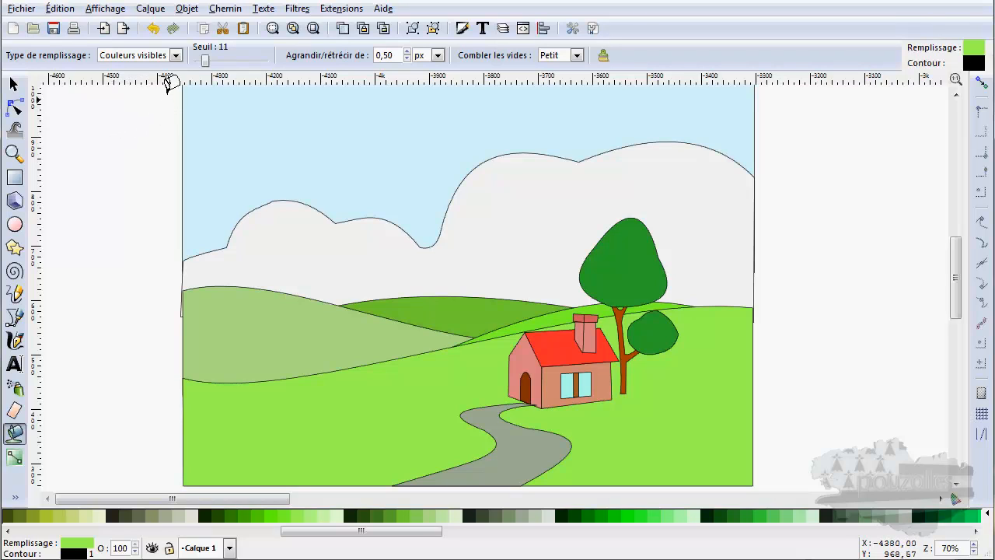
Deselect everything and use the Paint Bucket to fill the meadow between the hills, the house and the path with bright green
{"action": "left_click", "coordinate": [14, 84]}
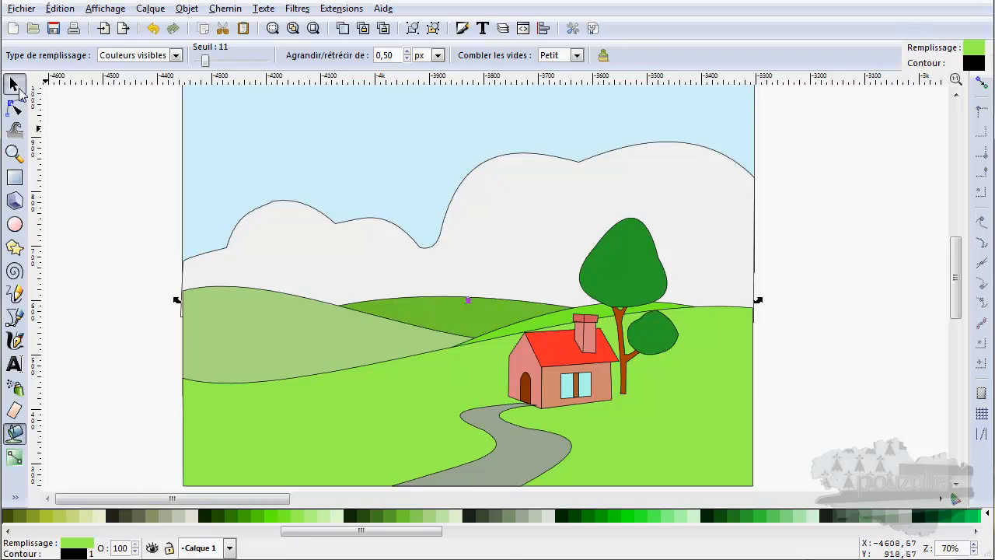
{"action": "left_click", "coordinate": [127, 223]}
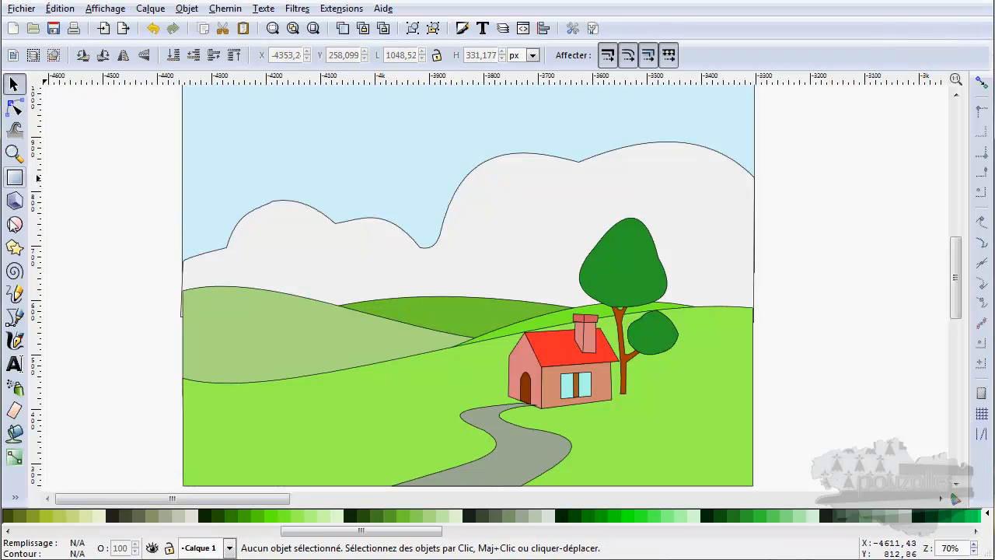
{"action": "left_click", "coordinate": [14, 432]}
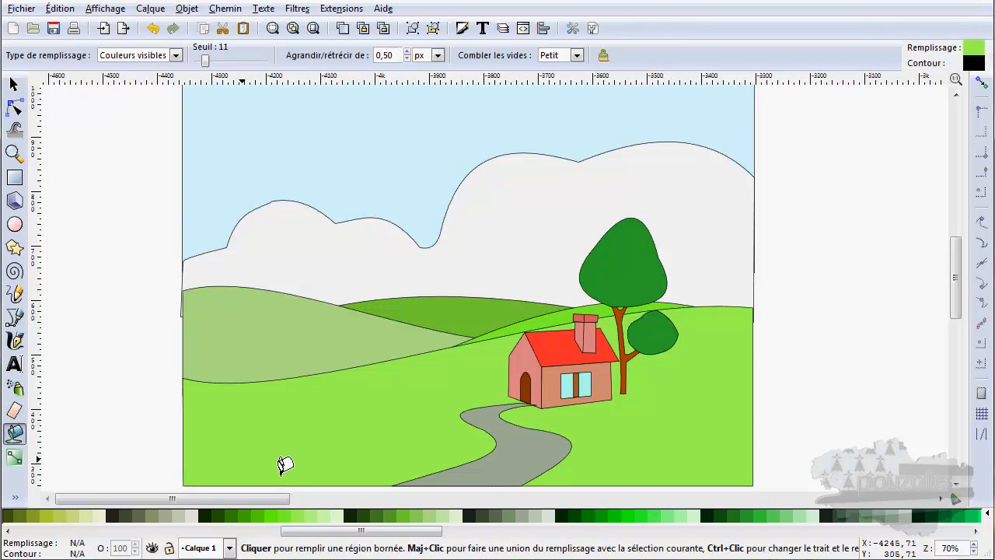
{"action": "left_click", "coordinate": [420, 522]}
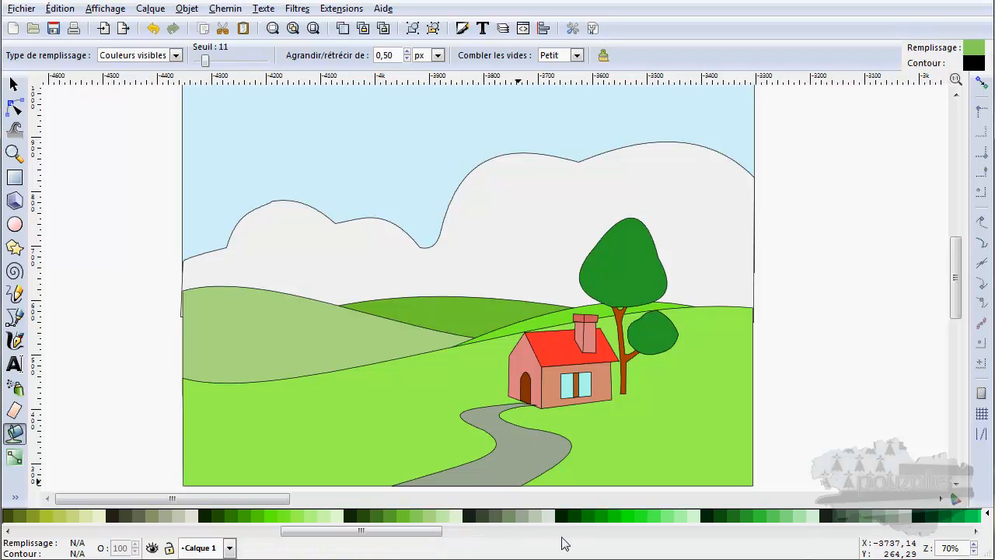
{"action": "left_click", "coordinate": [566, 516]}
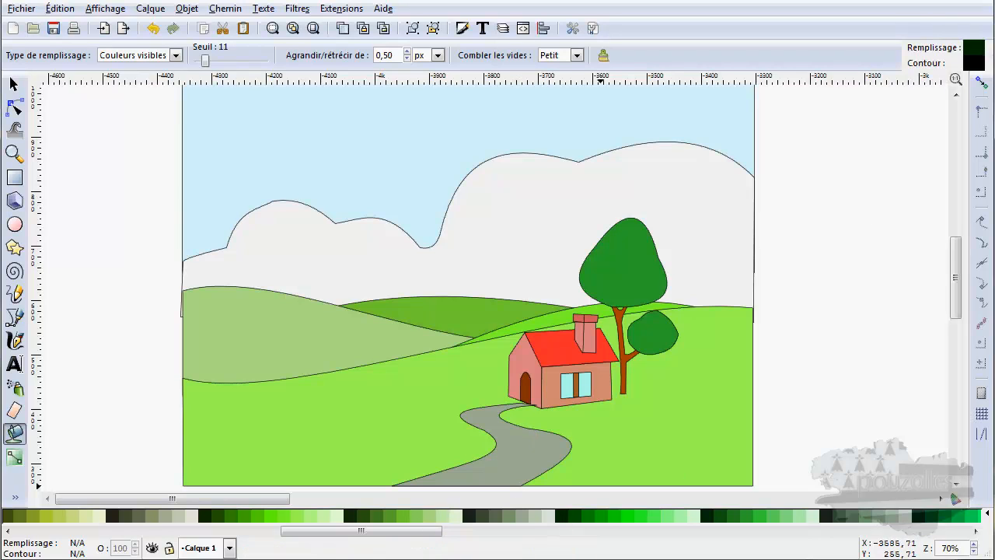
{"action": "left_click", "coordinate": [628, 518]}
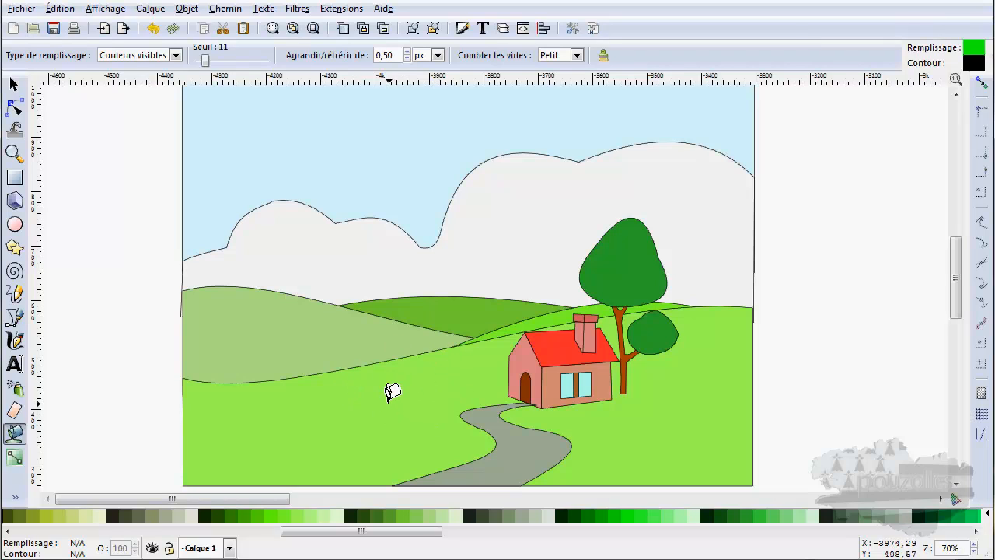
{"action": "left_click", "coordinate": [327, 435]}
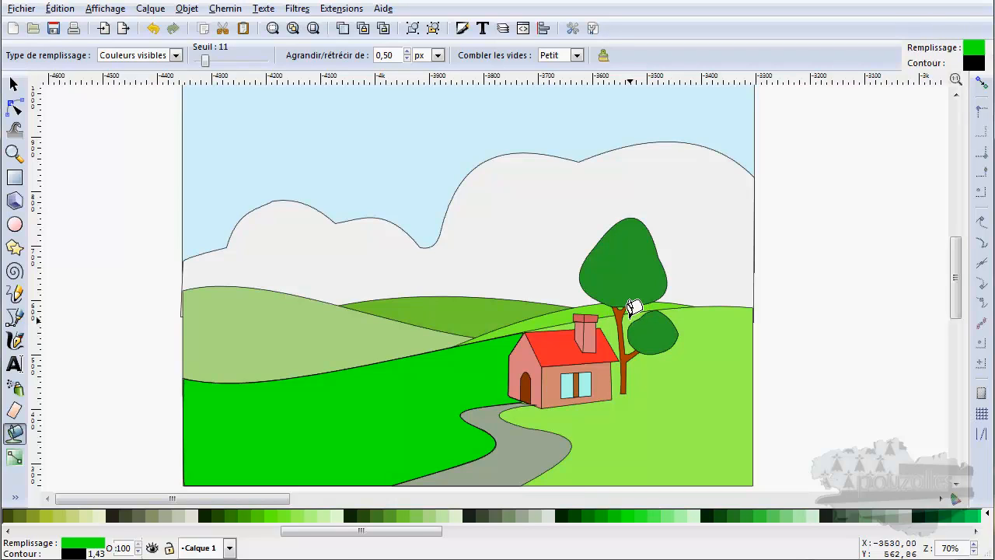
Fill the meadow patch between the tree trunk and the small foliage with bright green and check the fill's edges up close
{"action": "left_click", "coordinate": [630, 309]}
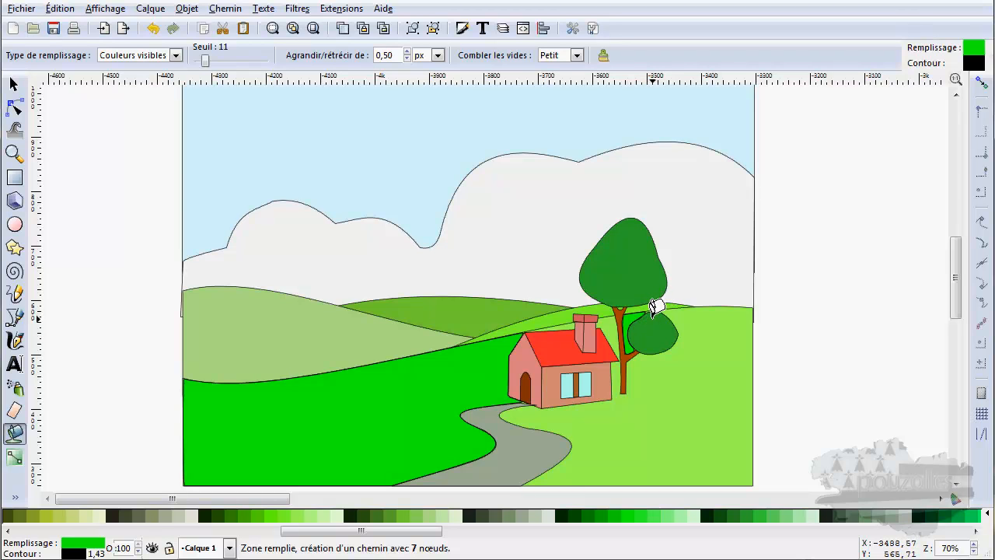
{"action": "scroll", "coordinate": [657, 307], "scroll_direction": "up", "scroll_amount": 4}
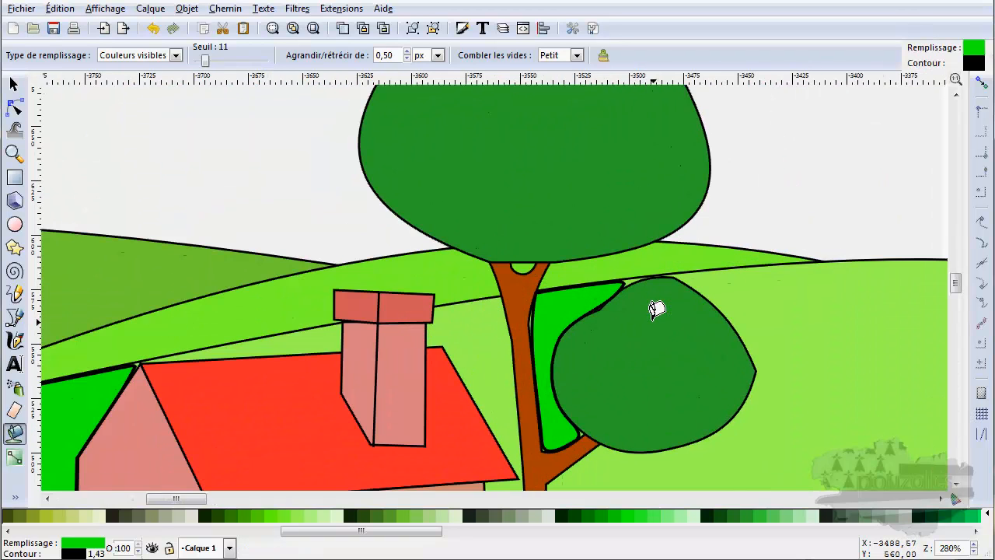
{"action": "scroll", "coordinate": [657, 309], "scroll_direction": "up", "scroll_amount": 1}
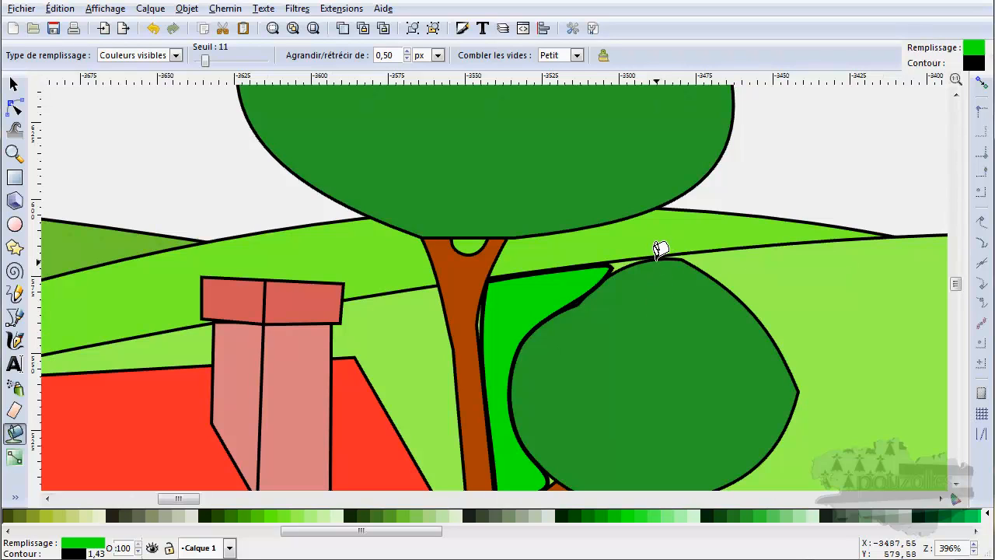
{"action": "scroll", "coordinate": [655, 275], "scroll_direction": "down", "scroll_amount": 2}
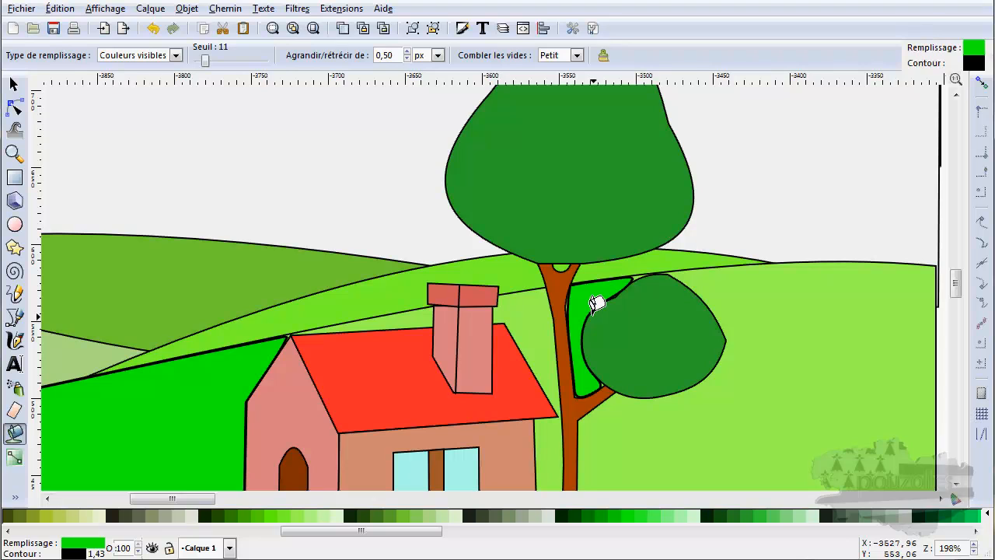
{"action": "scroll", "coordinate": [597, 301], "scroll_direction": "up", "scroll_amount": 2}
{"action": "scroll", "coordinate": [597, 302], "scroll_direction": "up", "scroll_amount": 1}
{"action": "scroll", "coordinate": [589, 257], "scroll_direction": "up", "scroll_amount": 1}
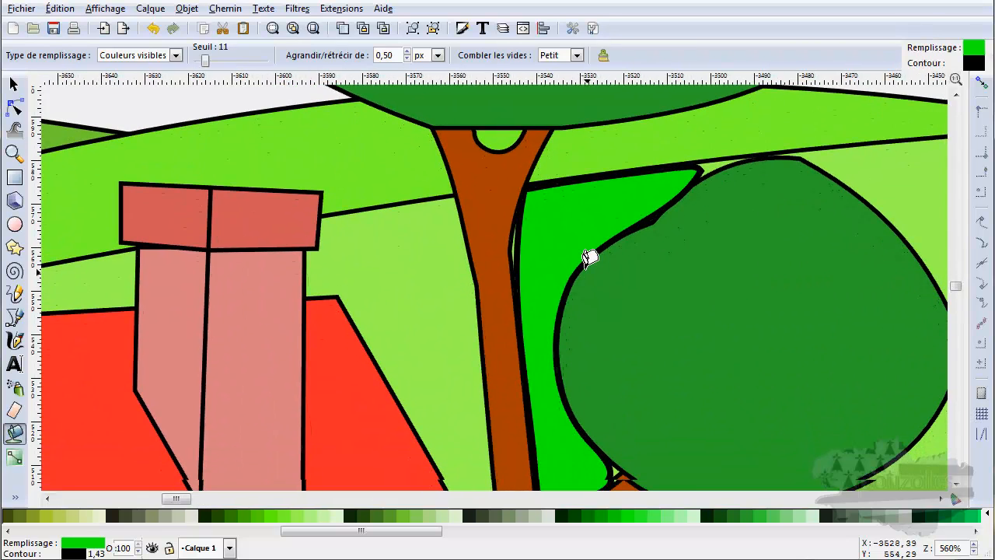
{"action": "scroll", "coordinate": [587, 237], "scroll_direction": "up", "scroll_amount": 1}
{"action": "scroll", "coordinate": [587, 237], "scroll_direction": "down", "scroll_amount": 2}
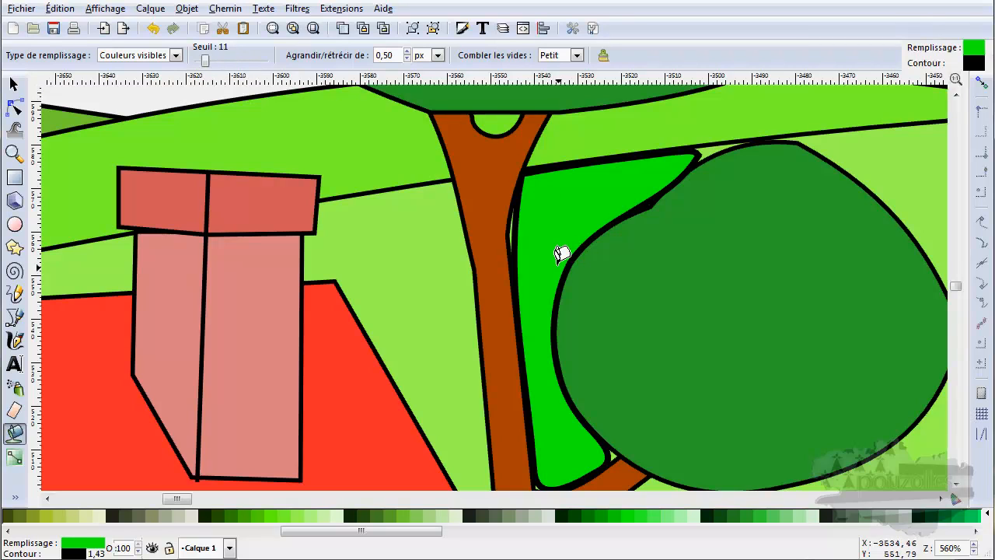
Delete the patch's fill, set the bucket threshold to 21 and refill the patch between the trunk and the small foliage
{"action": "key", "text": "Delete"}
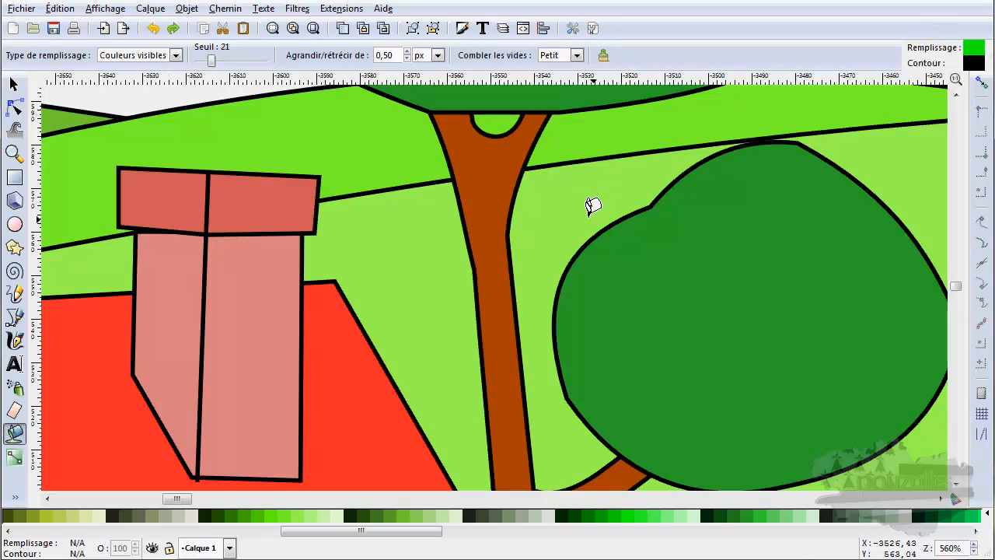
{"action": "left_click", "coordinate": [590, 206]}
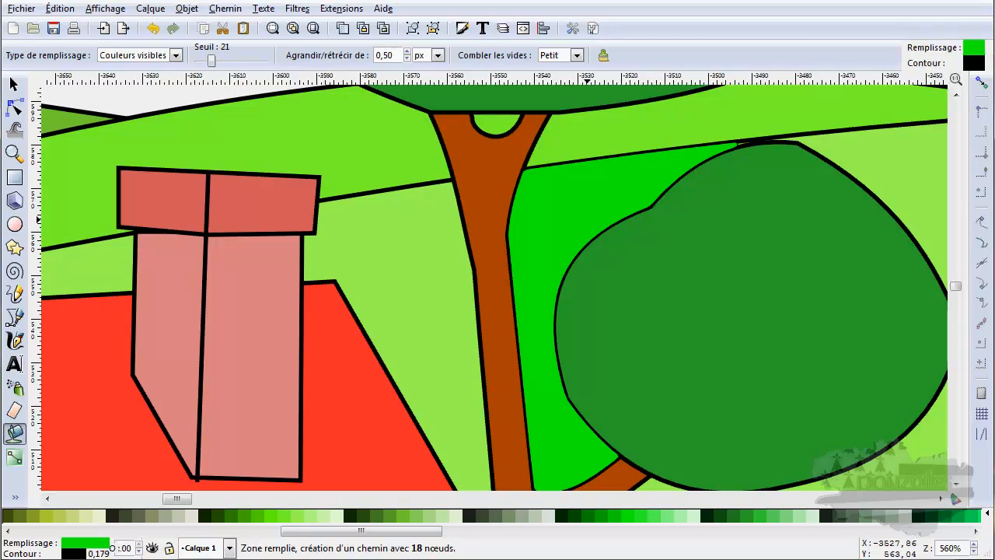
Examine the refilled patch's lower corner at the trunk and branch and its narrow tip above the small foliage
{"action": "scroll", "coordinate": [919, 495], "scroll_direction": "down", "scroll_amount": 2}
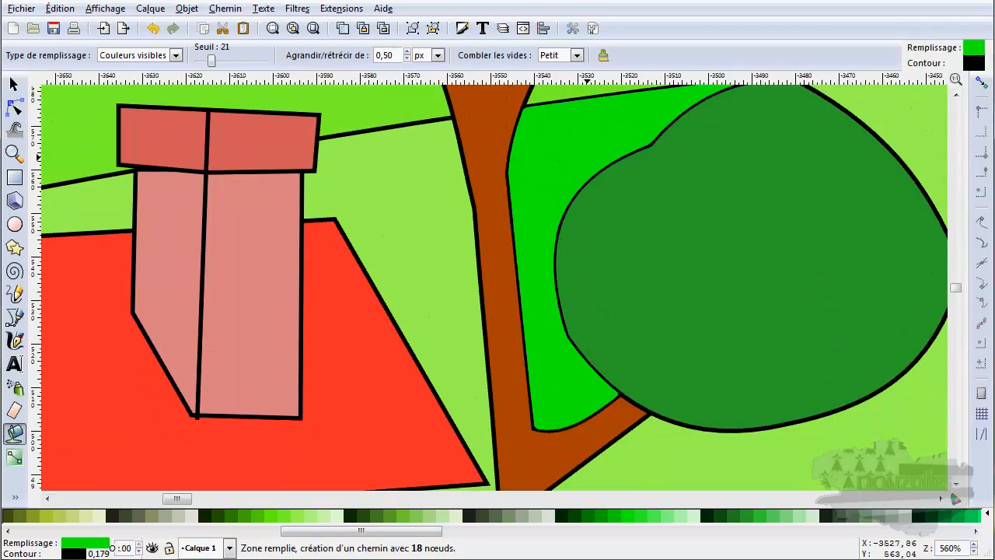
{"action": "scroll", "coordinate": [918, 494], "scroll_direction": "up", "scroll_amount": 2}
{"action": "scroll", "coordinate": [919, 494], "scroll_direction": "down", "scroll_amount": 2}
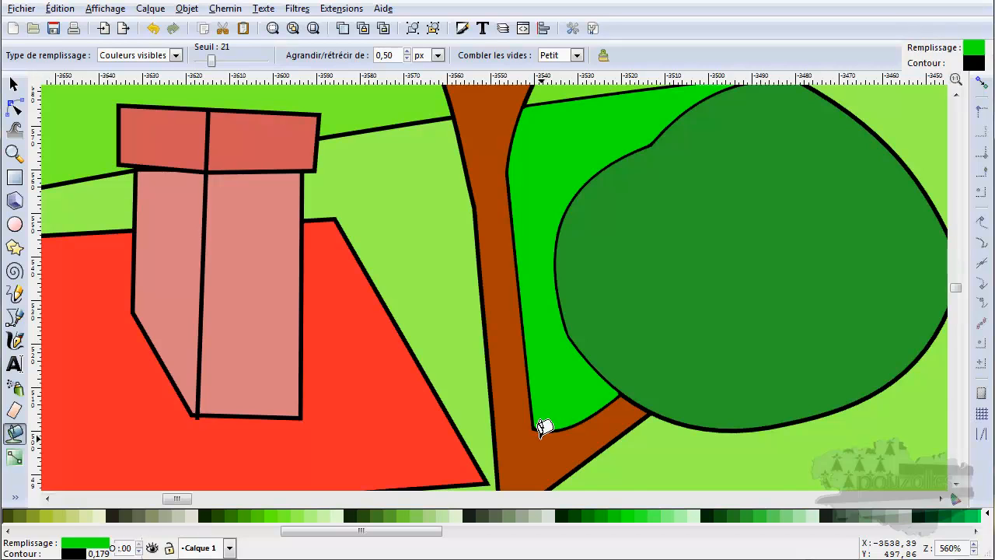
{"action": "scroll", "coordinate": [544, 427], "scroll_direction": "up", "scroll_amount": 5, "text": "ctrl"}
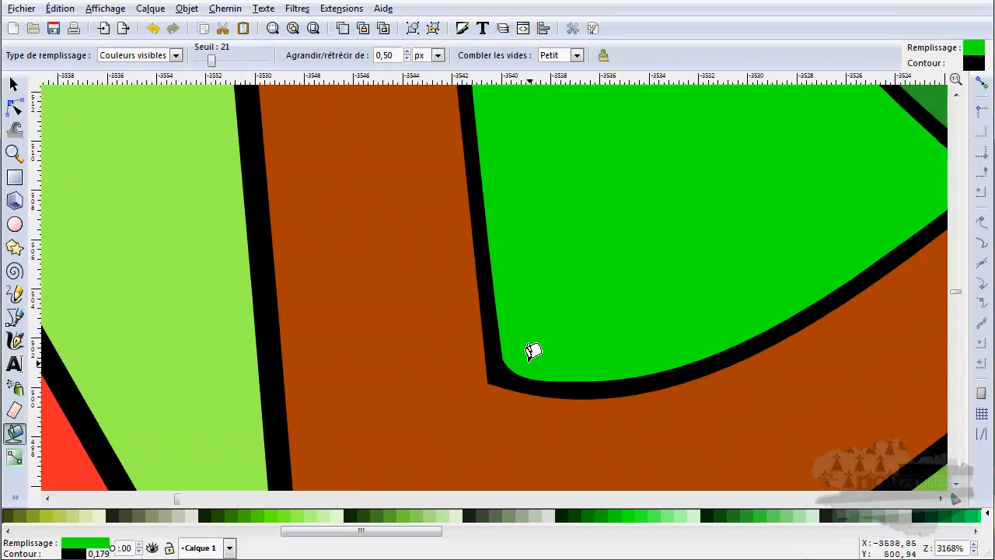
{"action": "scroll", "coordinate": [531, 351], "scroll_direction": "down", "scroll_amount": 6, "text": "ctrl"}
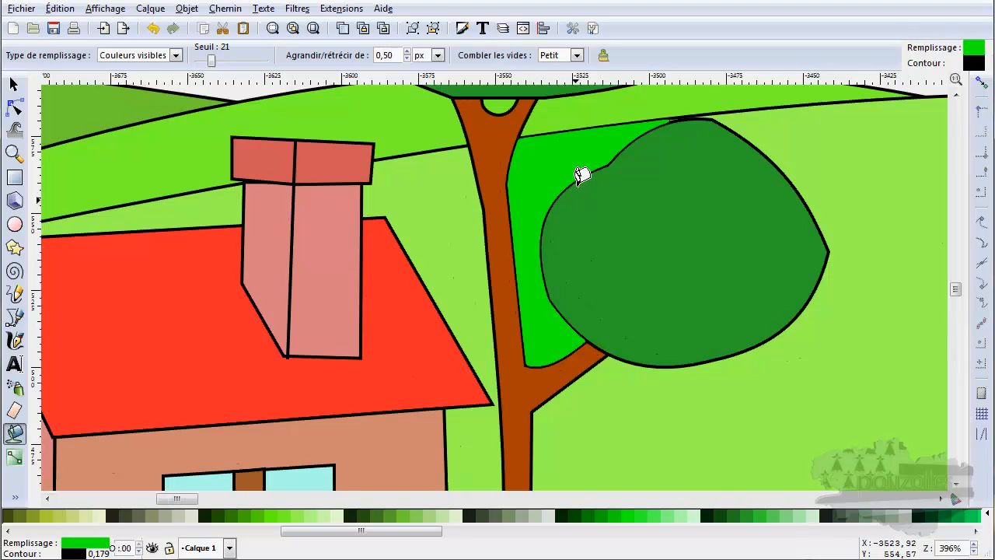
{"action": "left_click_drag", "start_coordinate": [577, 182], "coordinate": [512, 284]}
{"action": "scroll", "coordinate": [610, 234], "scroll_direction": "up", "scroll_amount": 1, "text": "ctrl"}
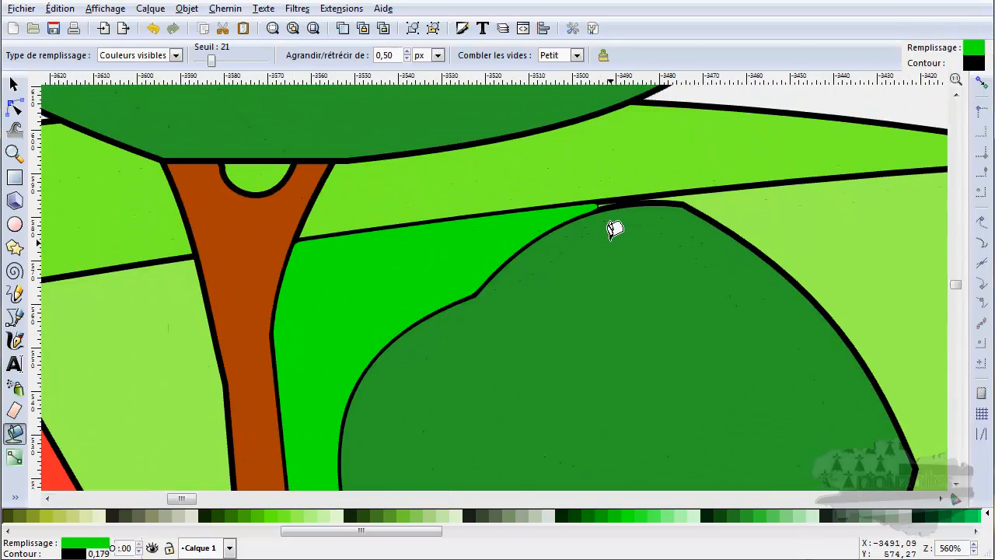
{"action": "scroll", "coordinate": [614, 228], "scroll_direction": "up", "scroll_amount": 2, "text": "ctrl"}
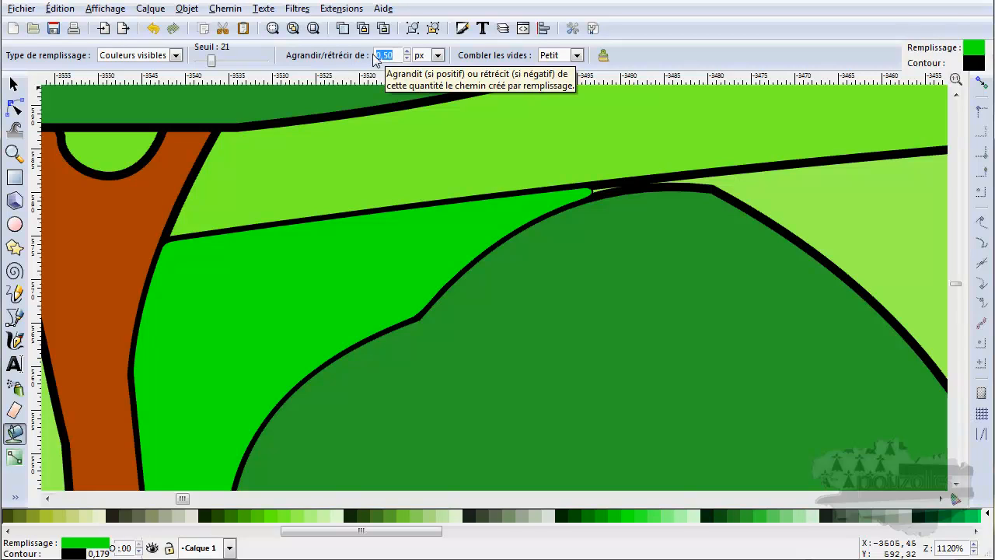
Remove the patch's fill, set the bucket's grow/shrink amount to 0 px and fill the same patch again with bright green
{"action": "type", "text": "0"}
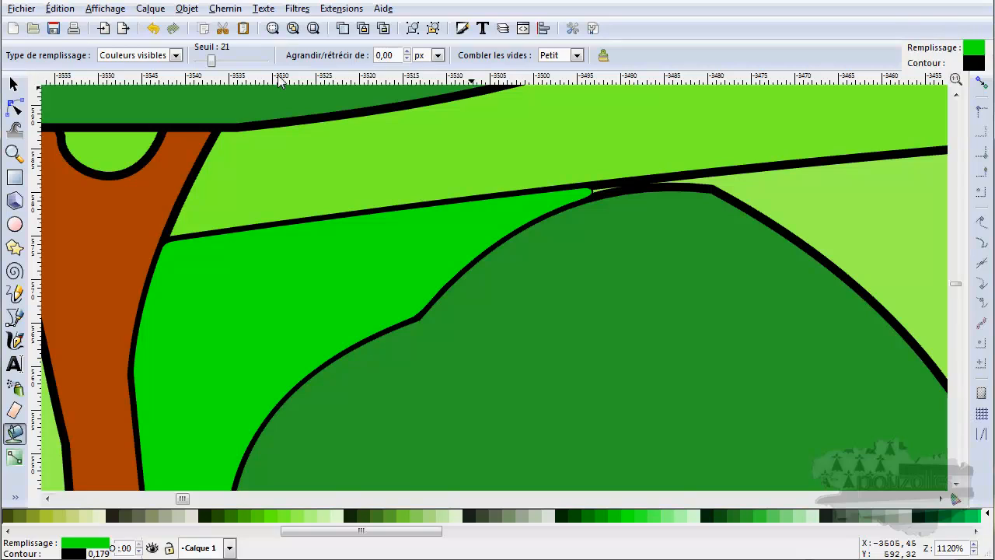
{"action": "left_click", "coordinate": [278, 227]}
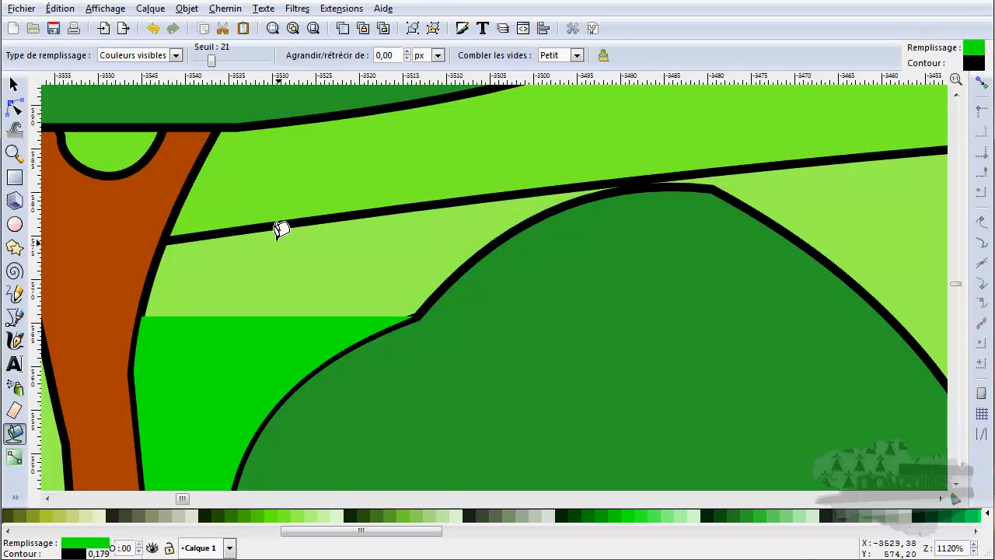
{"action": "left_click", "coordinate": [309, 290]}
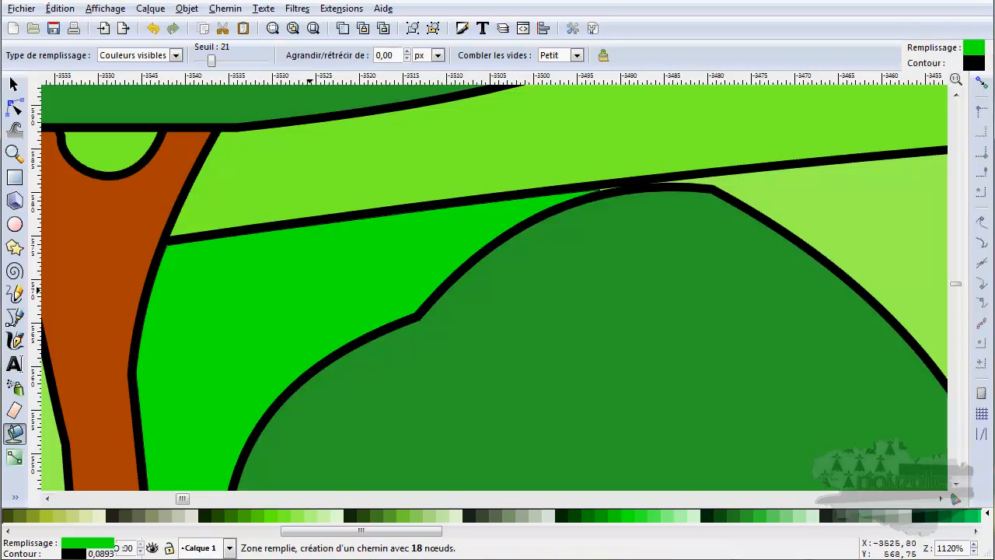
Examine how far down the new fill extends between the trunk and the small foliage
{"action": "scroll", "coordinate": [312, 278], "scroll_direction": "down", "scroll_amount": 4}
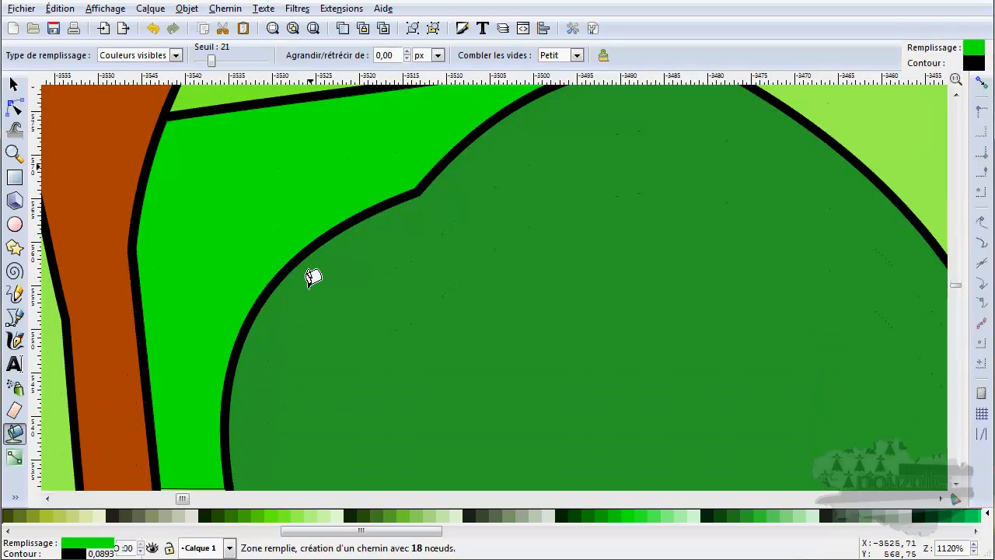
{"action": "scroll", "coordinate": [326, 272], "scroll_direction": "up", "scroll_amount": 4}
{"action": "scroll", "coordinate": [362, 265], "scroll_direction": "down", "scroll_amount": 6}
{"action": "scroll", "coordinate": [363, 268], "scroll_direction": "down", "scroll_amount": 8}
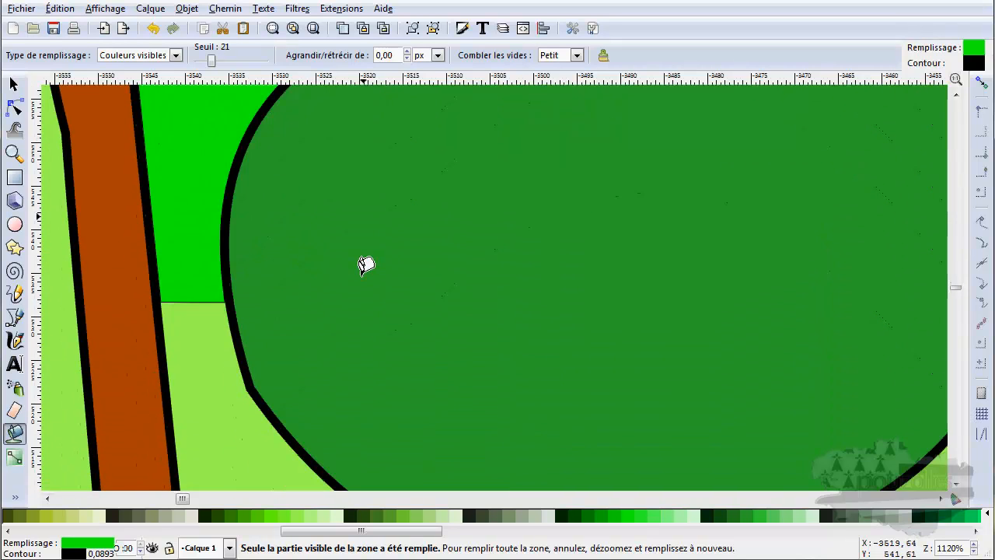
{"action": "scroll", "coordinate": [333, 285], "scroll_direction": "up", "scroll_amount": 10}
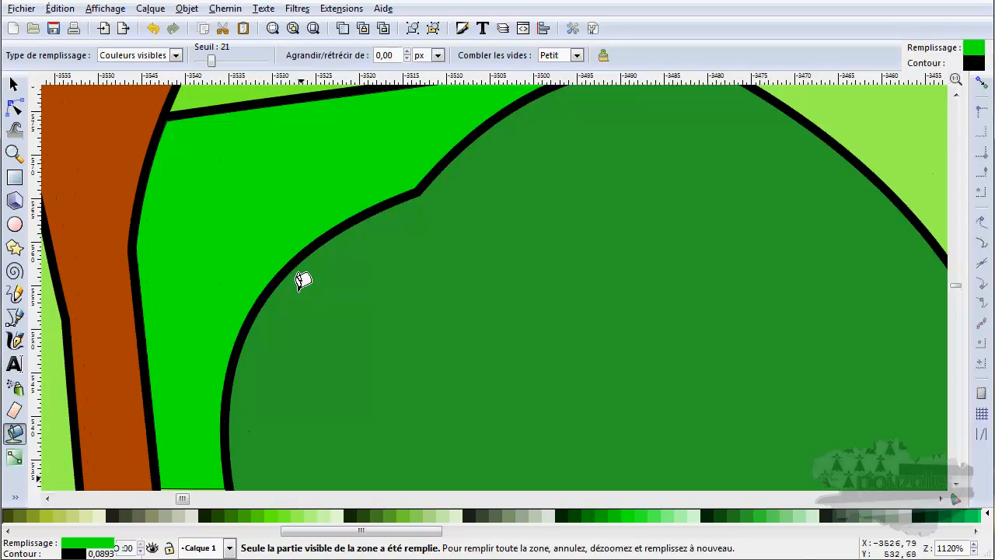
{"action": "scroll", "coordinate": [411, 200], "scroll_direction": "up", "scroll_amount": 4}
{"action": "scroll", "coordinate": [547, 237], "scroll_direction": "down", "scroll_amount": 4}
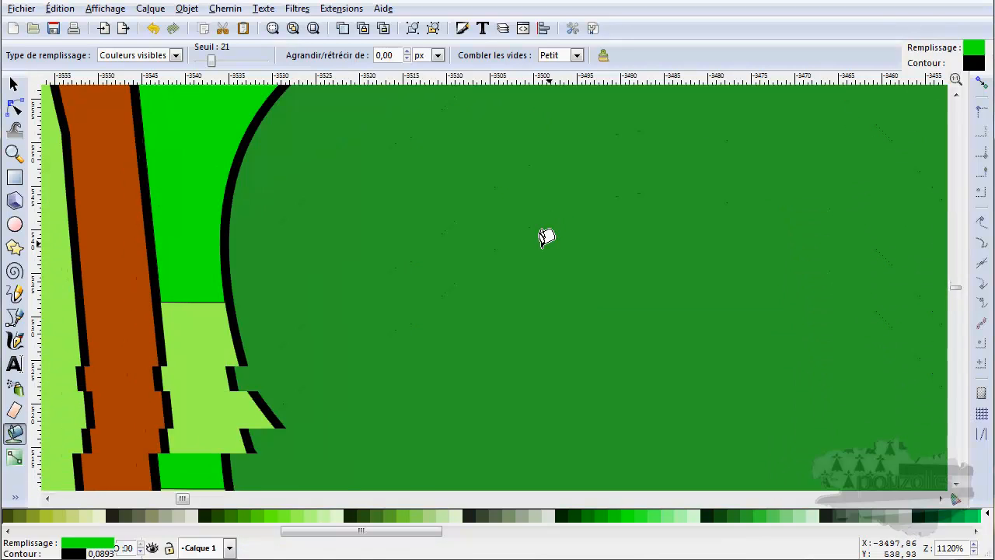
Undo the partial fill and refill the patch between the trunk and the small foliage with more of it in view
{"action": "scroll", "coordinate": [214, 297], "scroll_direction": "down", "scroll_amount": 6}
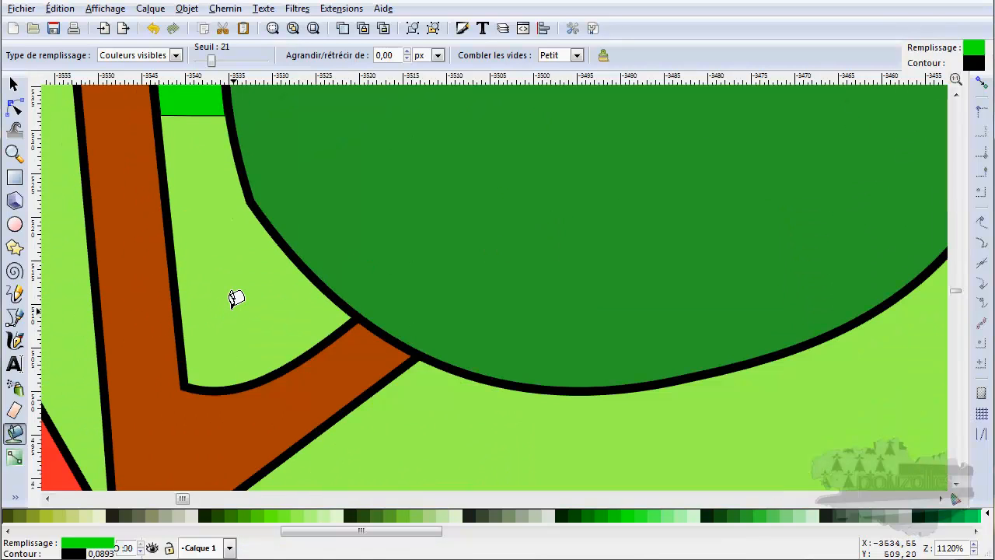
{"action": "scroll", "coordinate": [236, 298], "scroll_direction": "down", "scroll_amount": 4}
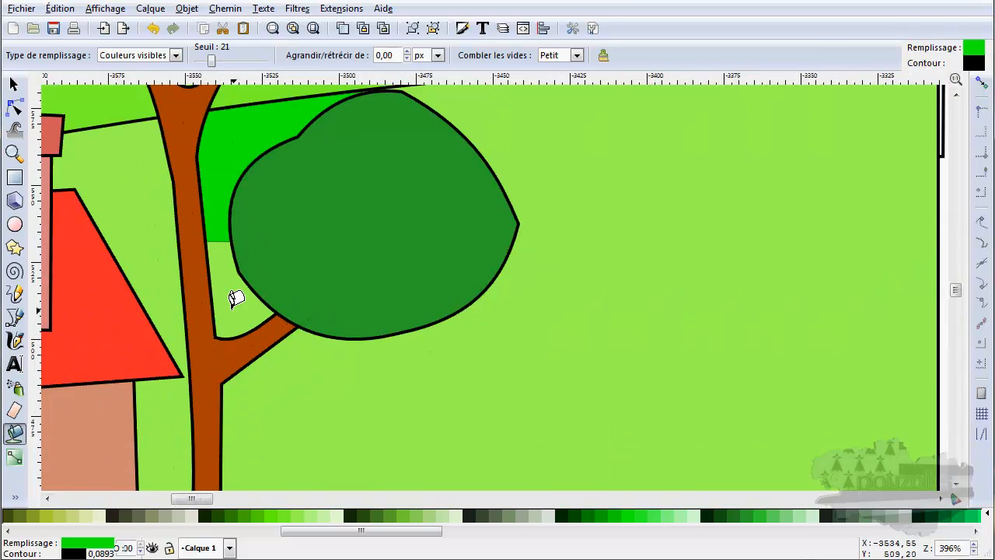
{"action": "key", "text": "ctrl+z"}
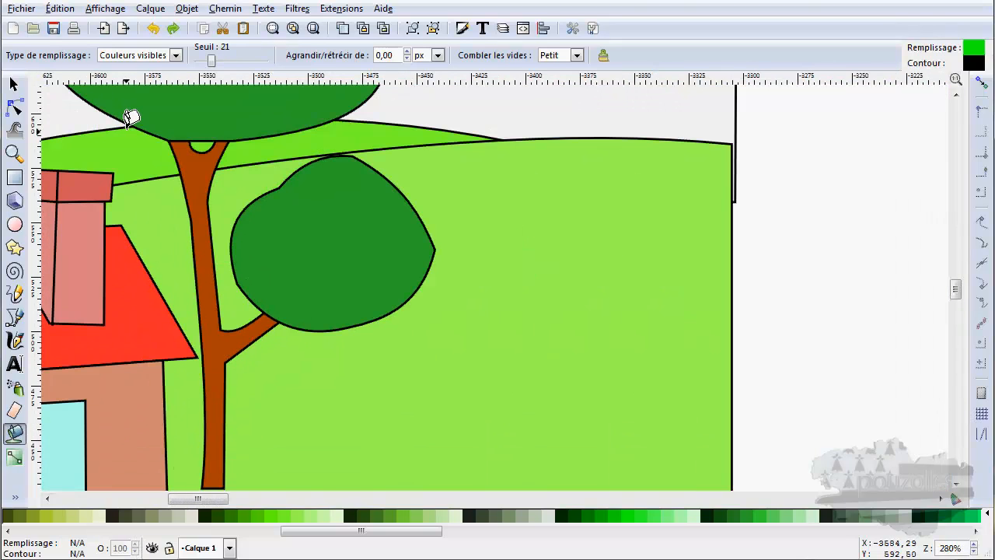
{"action": "scroll", "coordinate": [229, 204], "scroll_direction": "up", "scroll_amount": 3}
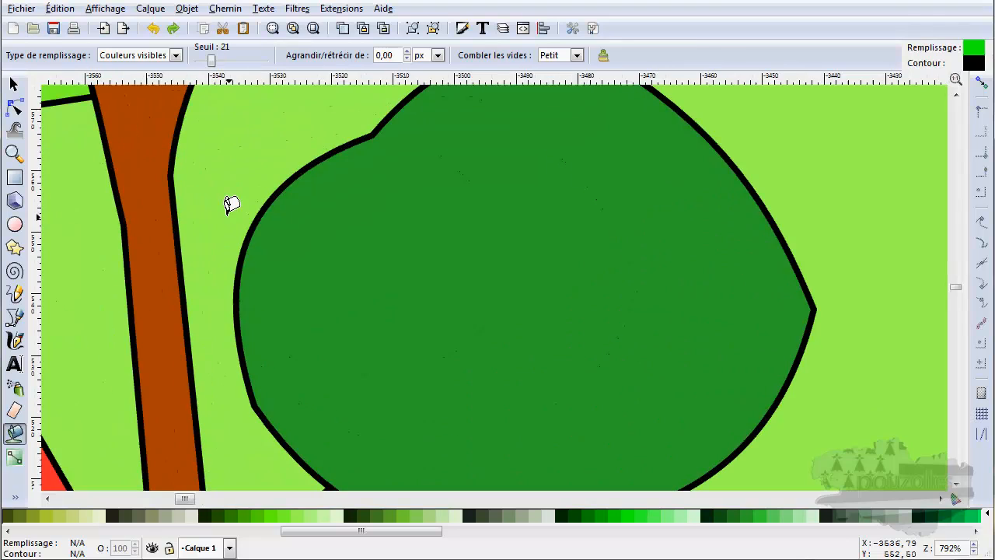
{"action": "left_click_drag", "start_coordinate": [228, 214], "coordinate": [295, 295]}
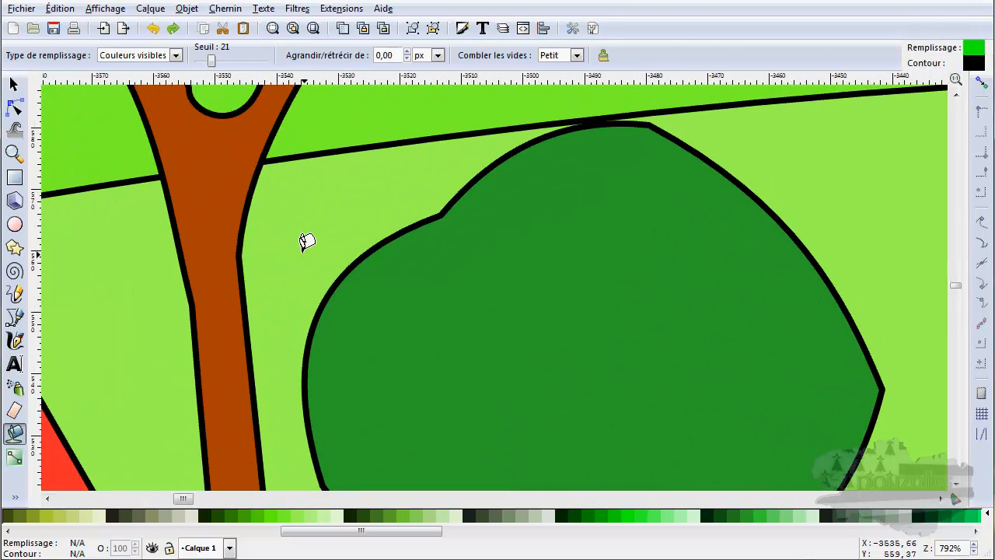
{"action": "left_click", "coordinate": [293, 295]}
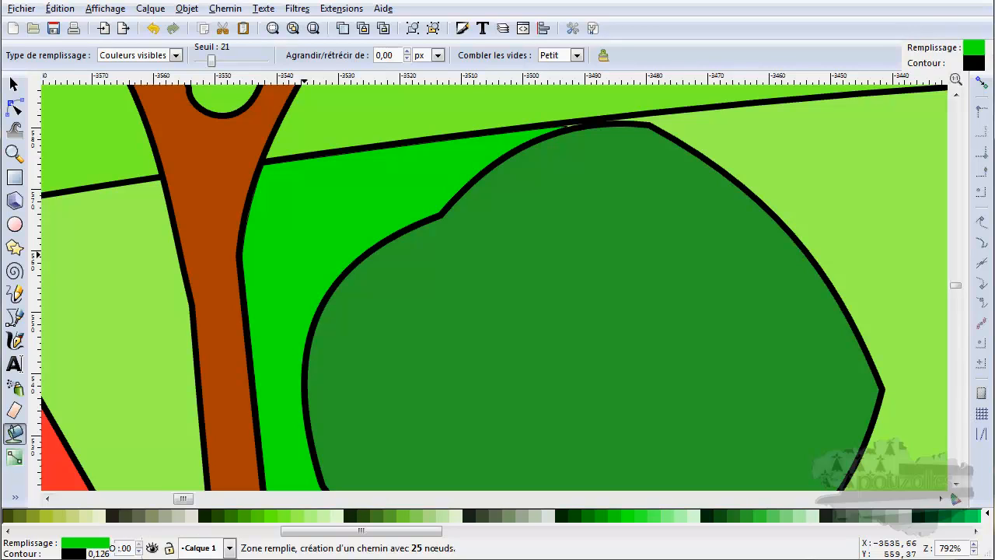
Examine the refilled patch's lower edge above the branch and its extent along the trunk and small foliage
{"action": "scroll", "coordinate": [289, 437], "scroll_direction": "down", "scroll_amount": 2}
{"action": "left_click", "coordinate": [291, 416]}
{"action": "scroll", "coordinate": [290, 416], "scroll_direction": "down", "scroll_amount": 4}
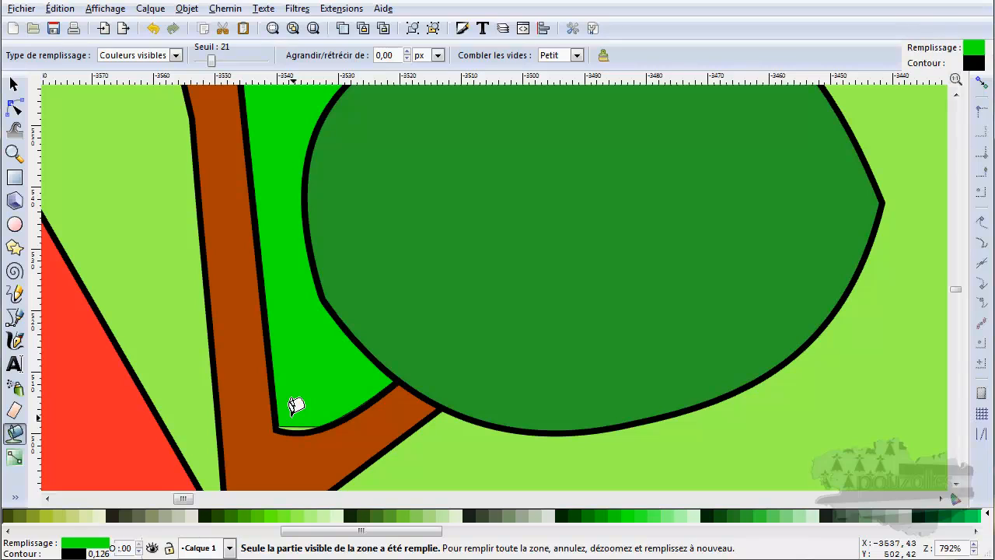
{"action": "scroll", "coordinate": [296, 401], "scroll_direction": "up", "scroll_amount": 2}
{"action": "scroll", "coordinate": [297, 398], "scroll_direction": "down", "scroll_amount": 2}
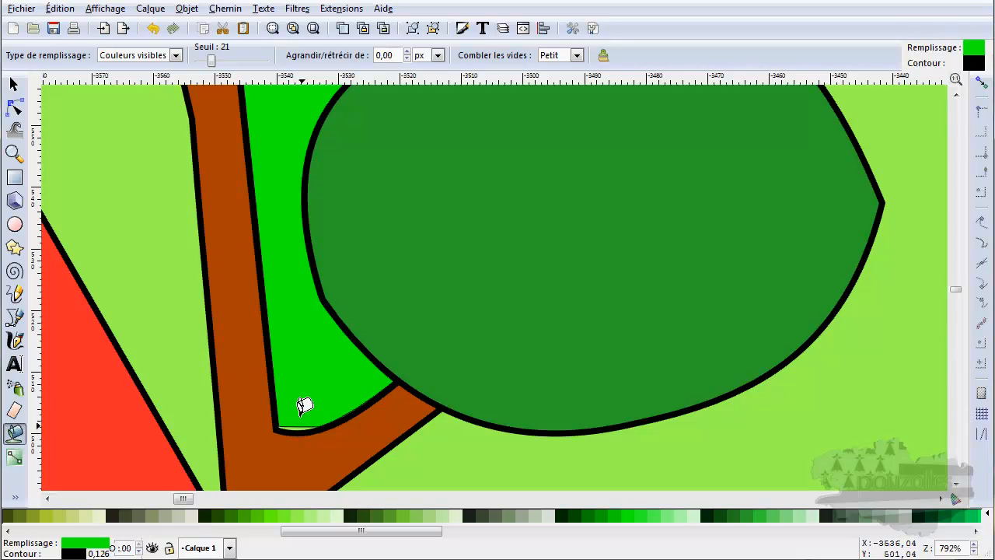
{"action": "left_click_drag", "start_coordinate": [311, 235], "coordinate": [302, 473]}
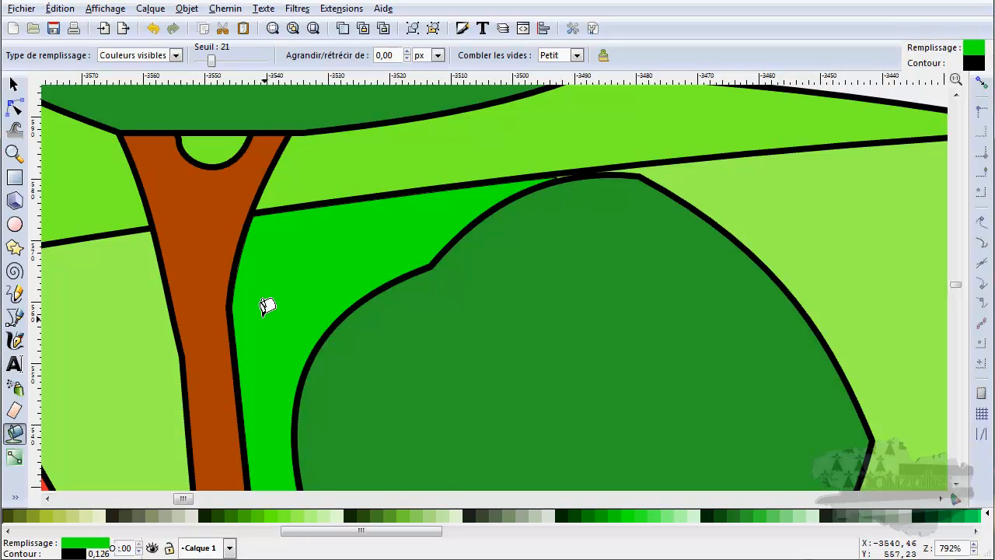
{"action": "scroll", "coordinate": [267, 306], "scroll_direction": "down", "scroll_amount": 8}
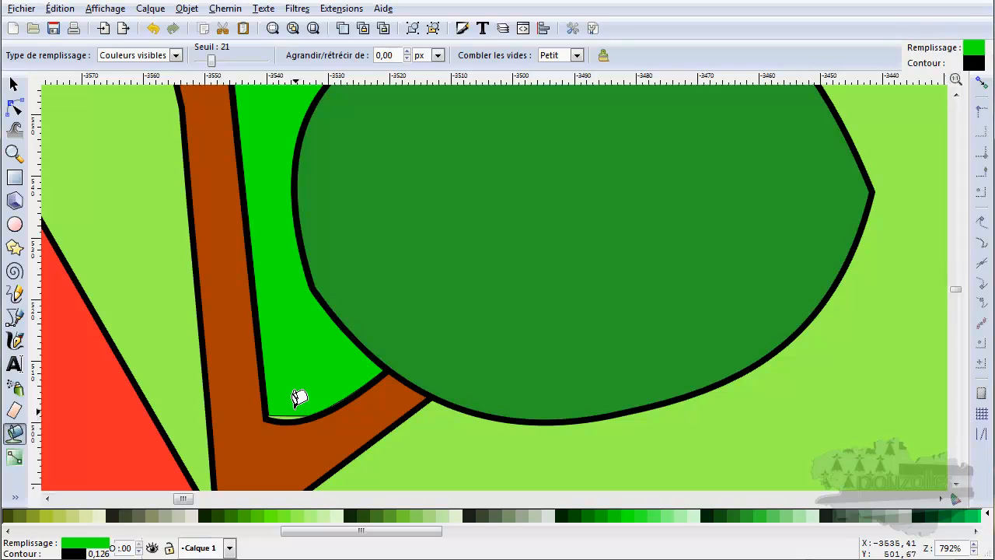
{"action": "scroll", "coordinate": [296, 389], "scroll_direction": "down", "scroll_amount": 1}
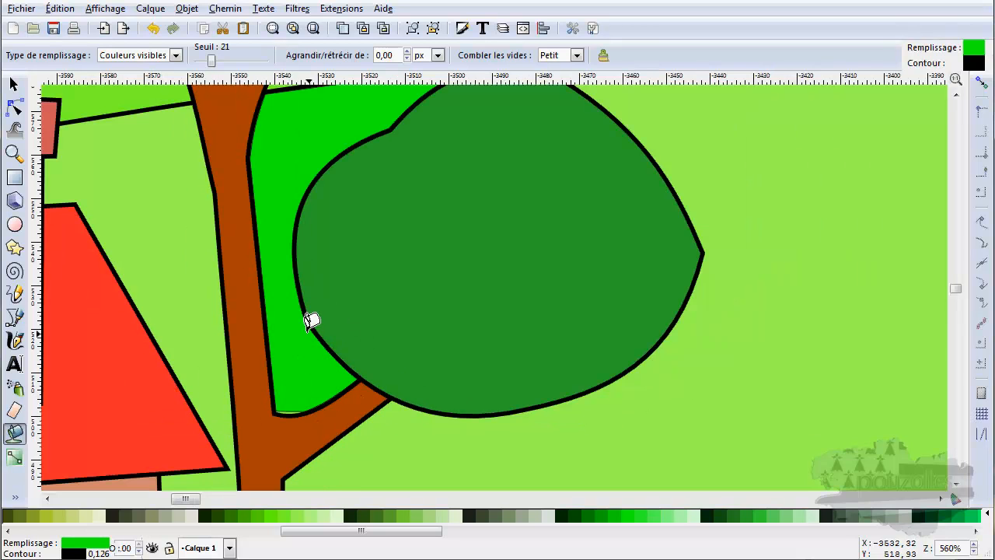
{"action": "scroll", "coordinate": [309, 320], "scroll_direction": "up", "scroll_amount": 2}
Undo the patch's fill, set the bucket threshold to 28 and fill the whole visible patch again
{"action": "key", "text": "ctrl+z"}
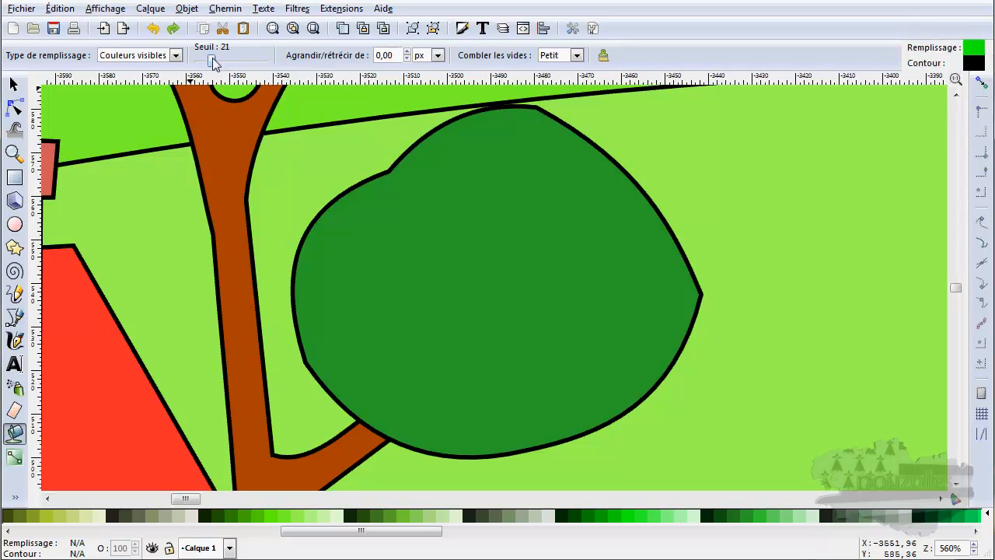
{"action": "left_click_drag", "start_coordinate": [211, 57], "coordinate": [218, 57]}
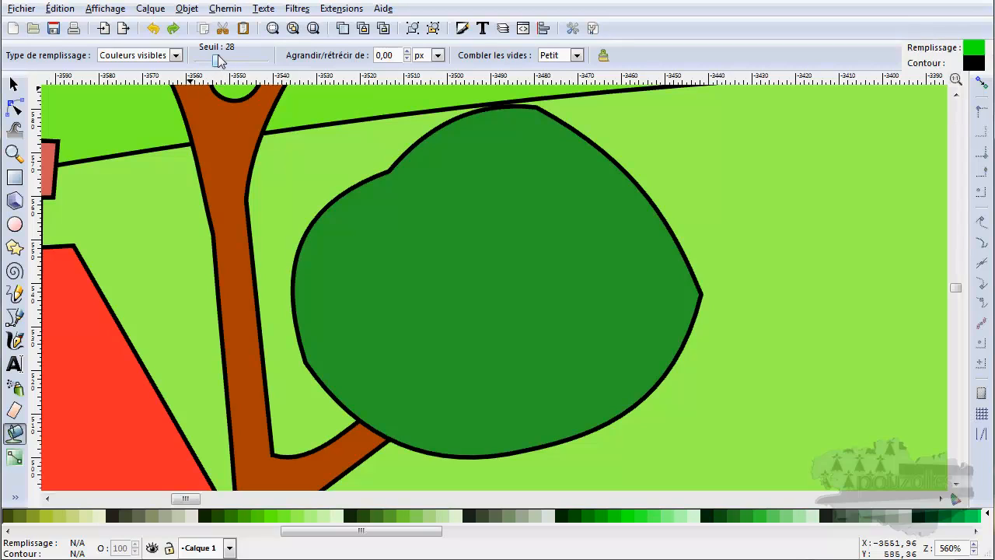
{"action": "left_click", "coordinate": [279, 185]}
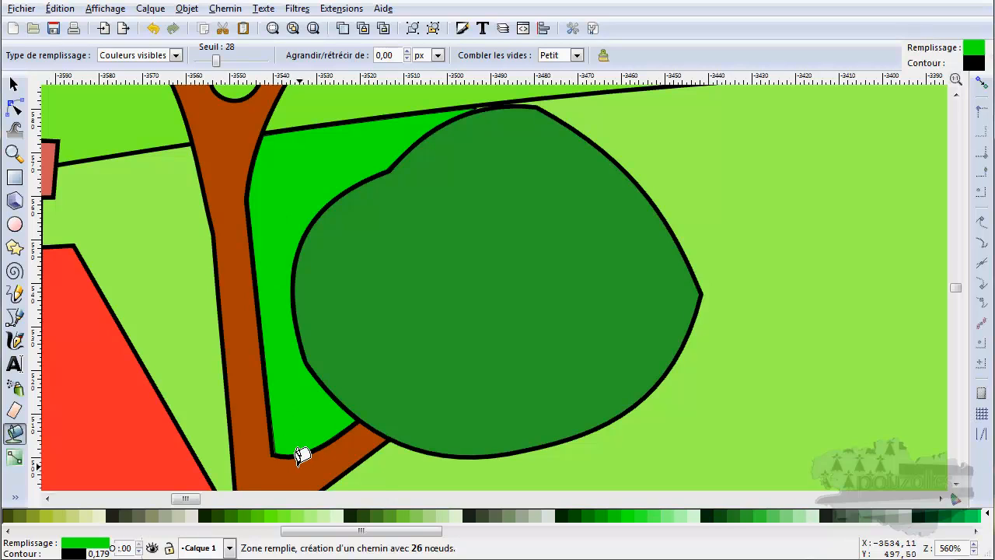
Examine the new fill's outline at the lower corner by the branch and its tip above the small foliage
{"action": "scroll", "coordinate": [302, 456], "scroll_direction": "up", "scroll_amount": 3, "text": "ctrl"}
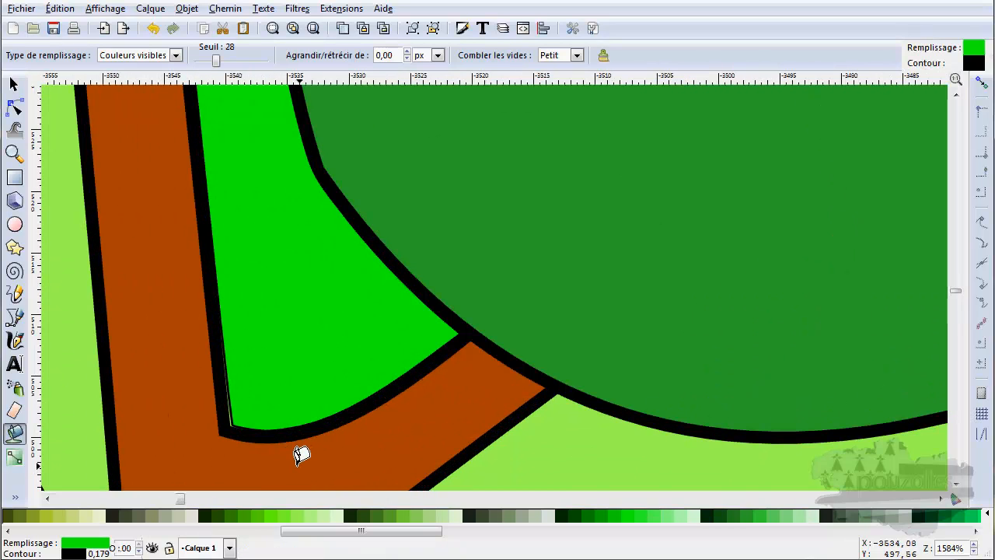
{"action": "scroll", "coordinate": [243, 420], "scroll_direction": "down", "scroll_amount": 3}
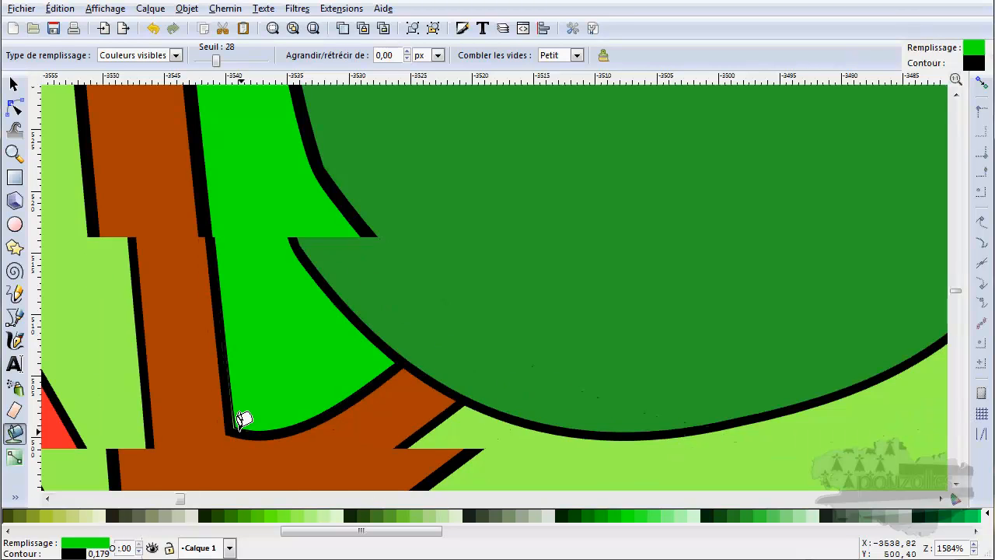
{"action": "scroll", "coordinate": [295, 327], "scroll_direction": "up", "scroll_amount": 1}
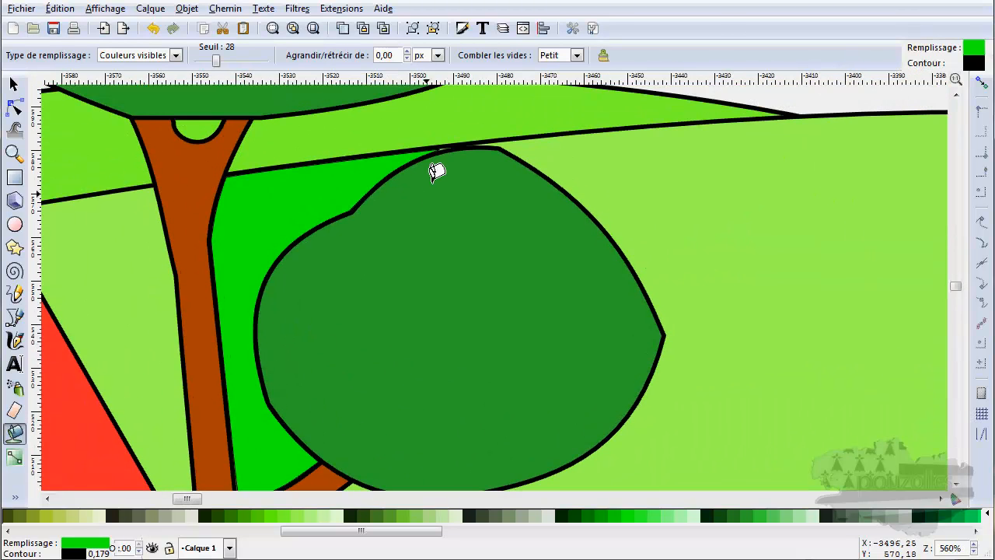
{"action": "scroll", "coordinate": [431, 175], "scroll_direction": "down", "scroll_amount": 2}
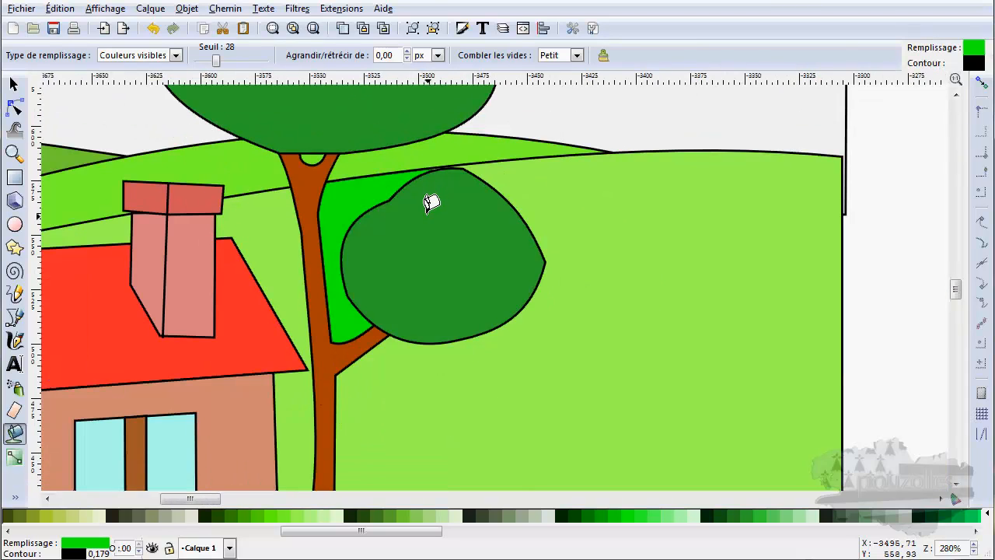
{"action": "scroll", "coordinate": [431, 202], "scroll_direction": "down", "scroll_amount": 1}
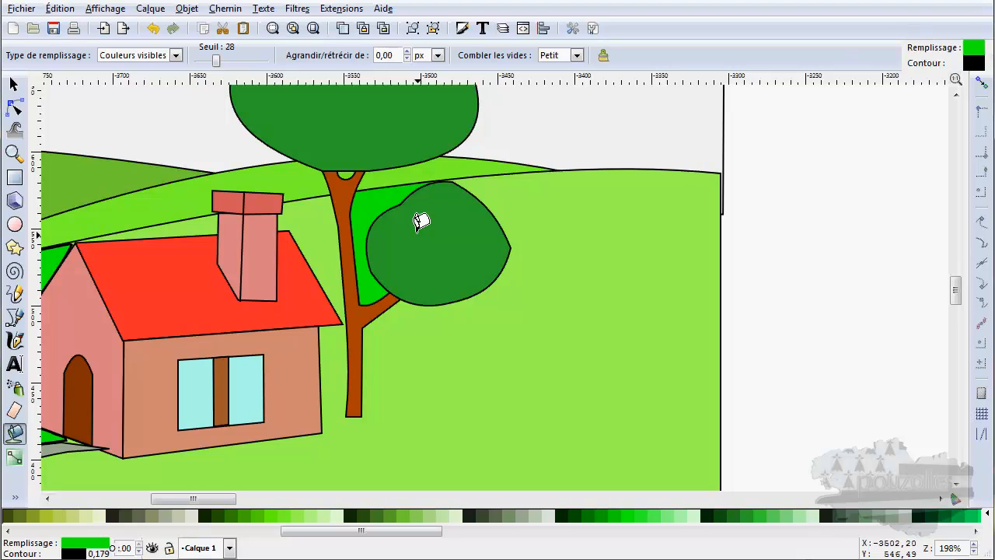
{"action": "scroll", "coordinate": [420, 221], "scroll_direction": "up", "scroll_amount": 3}
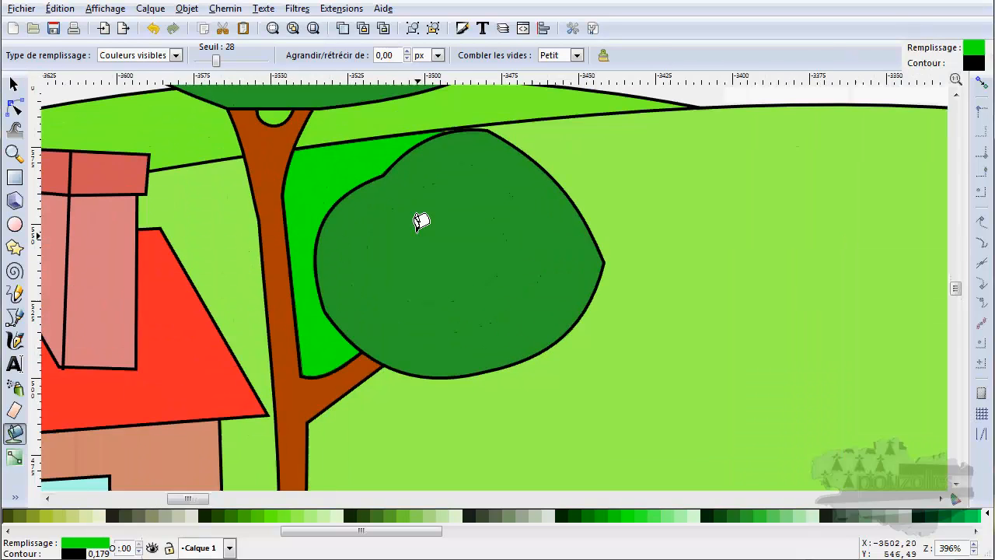
{"action": "scroll", "coordinate": [421, 222], "scroll_direction": "down", "scroll_amount": 1}
{"action": "scroll", "coordinate": [421, 222], "scroll_direction": "down", "scroll_amount": 1}
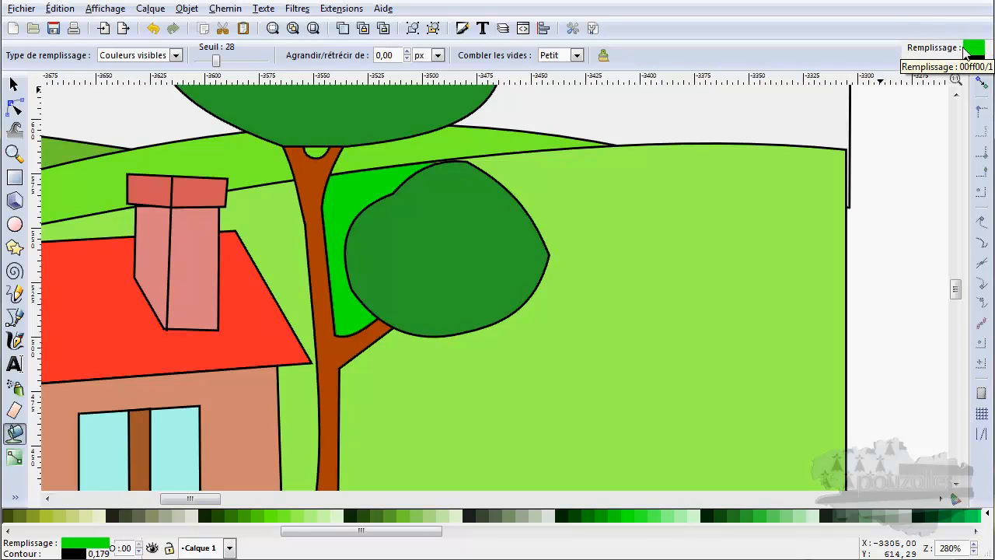
Set the stroke to none while keeping the bright green fill
{"action": "left_click", "coordinate": [977, 66]}
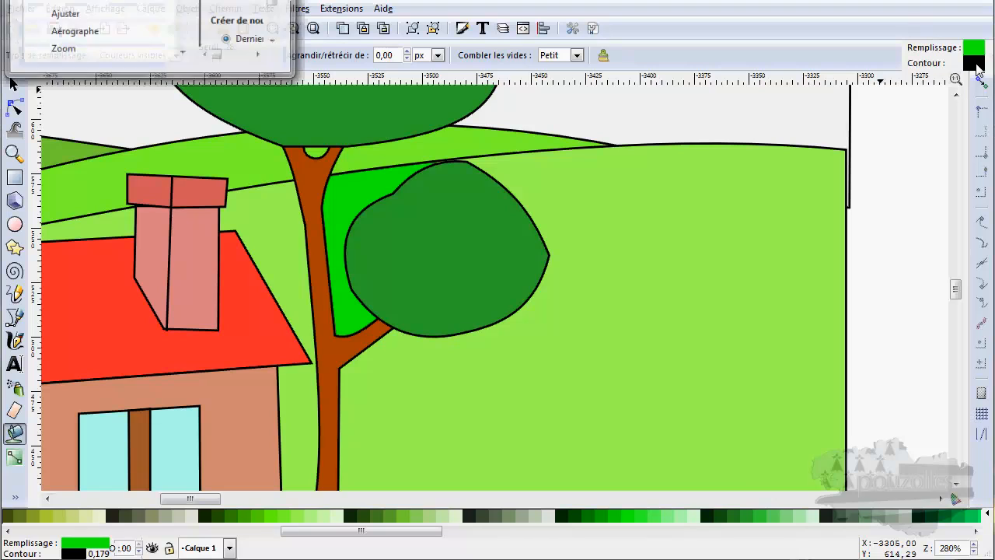
{"action": "key", "text": "Escape"}
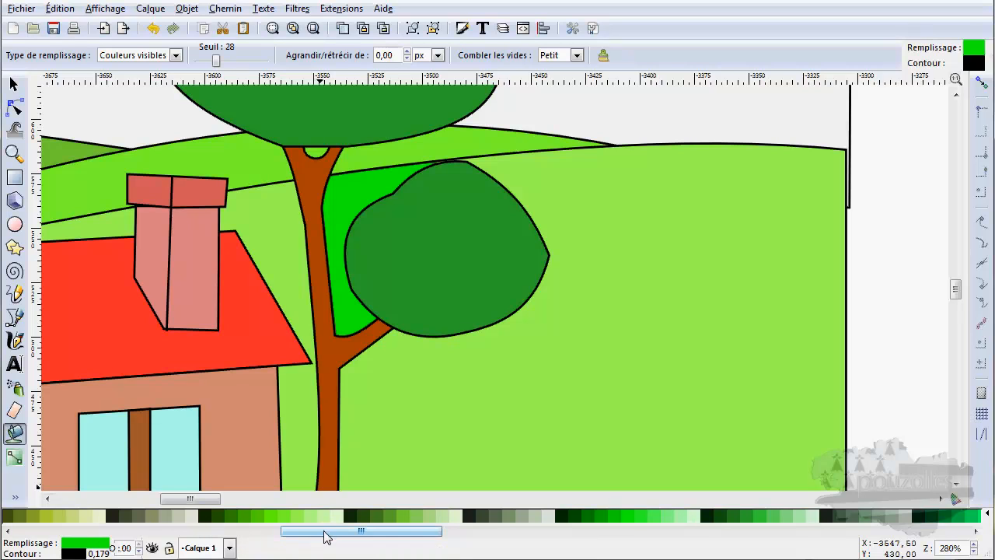
{"action": "left_click_drag", "start_coordinate": [326, 537], "coordinate": [36, 536]}
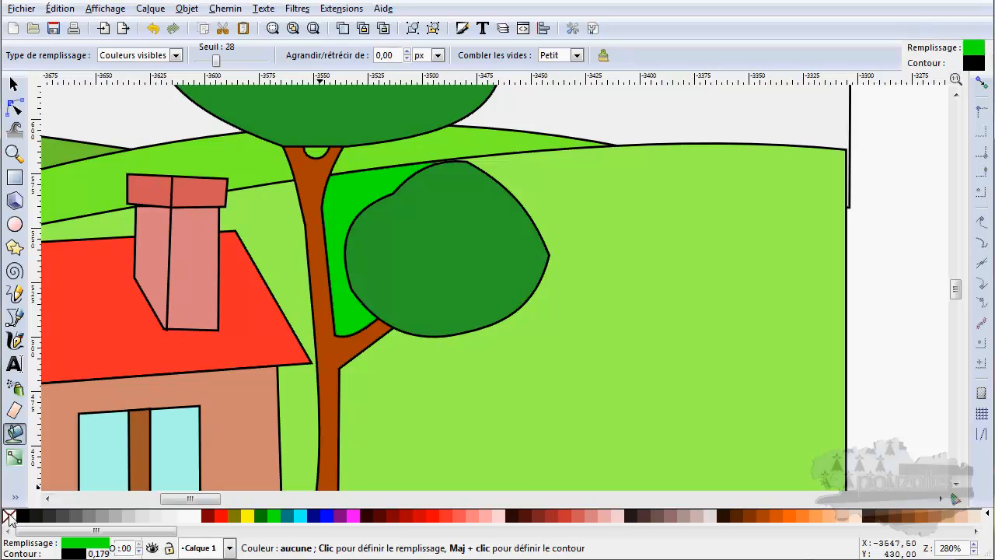
{"action": "left_click", "coordinate": [10, 516], "text": "shift"}
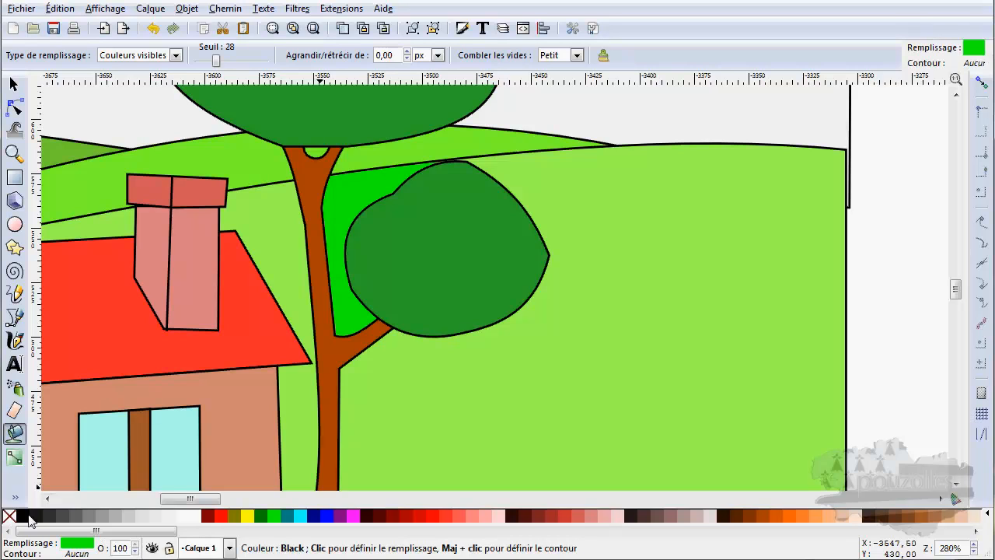
Undo the outlined fill and refill the patch between the trunk and the small foliage in bright green without a stroke
{"action": "left_click", "coordinate": [354, 304]}
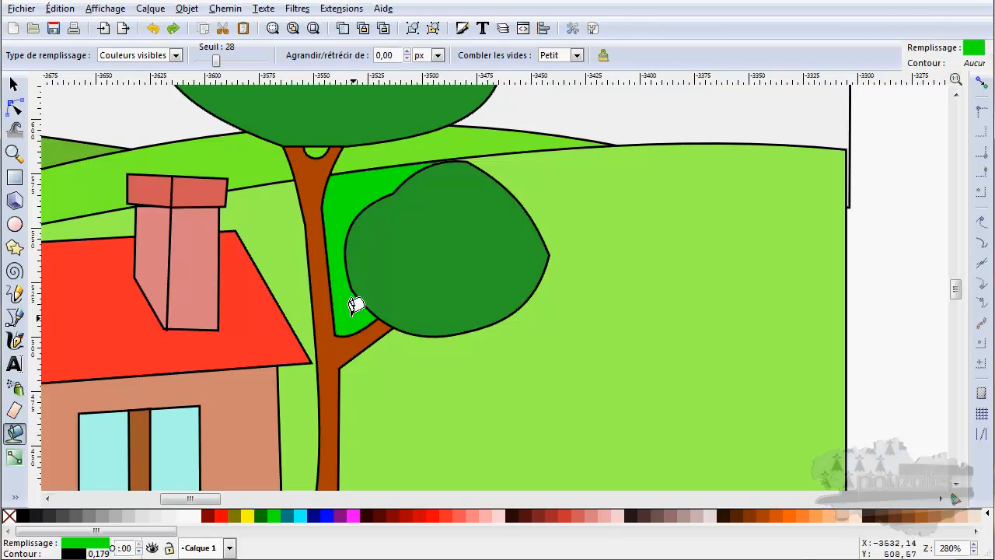
{"action": "key", "text": "ctrl+z"}
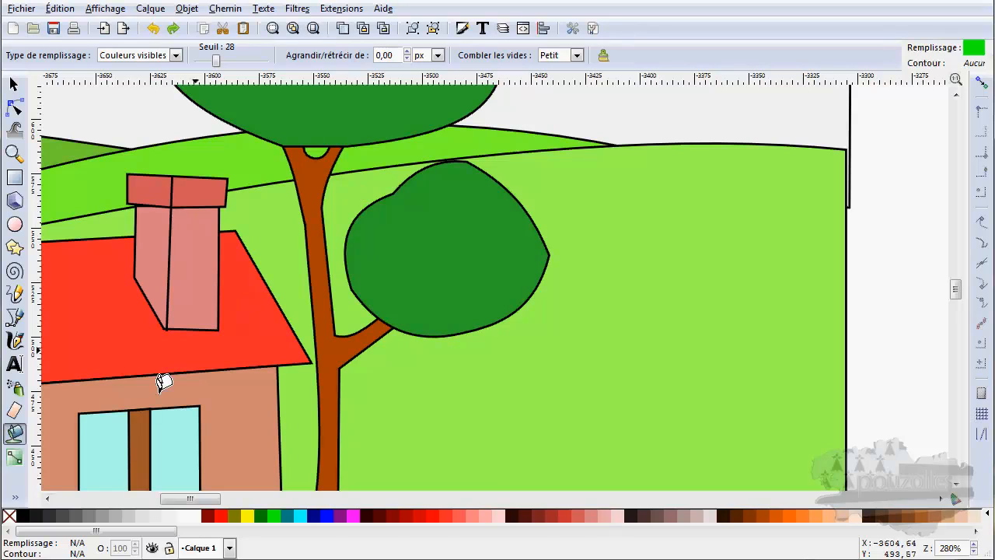
{"action": "left_click", "coordinate": [349, 198]}
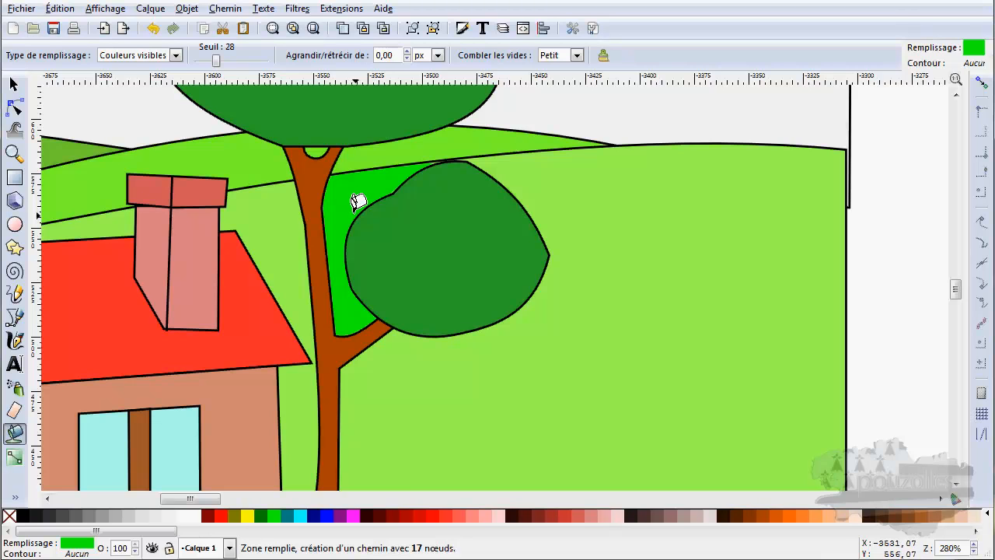
{"action": "scroll", "coordinate": [449, 166], "scroll_direction": "up", "scroll_amount": 3}
{"action": "scroll", "coordinate": [449, 166], "scroll_direction": "up", "scroll_amount": 1}
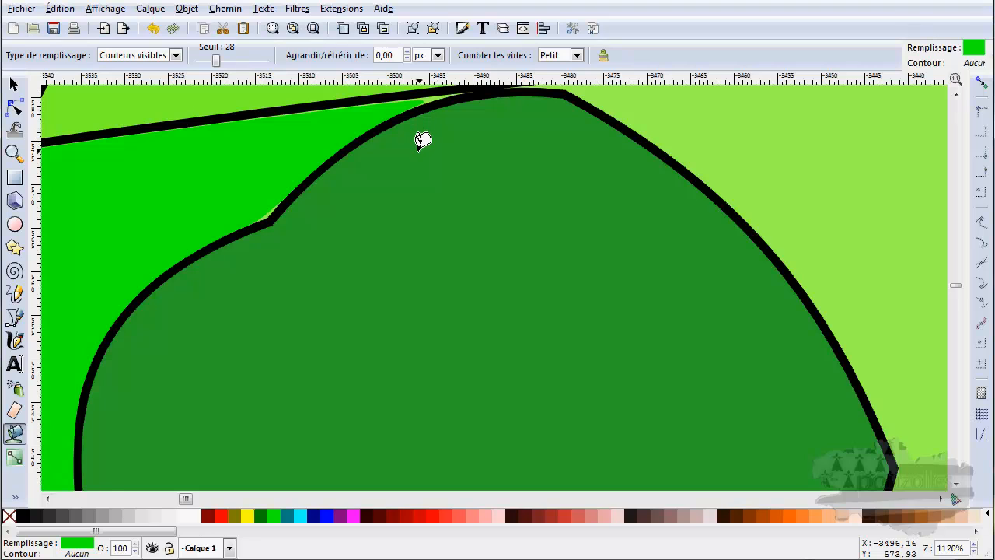
Set the bucket threshold to 38, undo the existing fills and refill the patch in bright green without a stroke
{"action": "scroll", "coordinate": [431, 160], "scroll_direction": "down", "scroll_amount": 3}
{"action": "left_click_drag", "start_coordinate": [426, 203], "coordinate": [487, 244]}
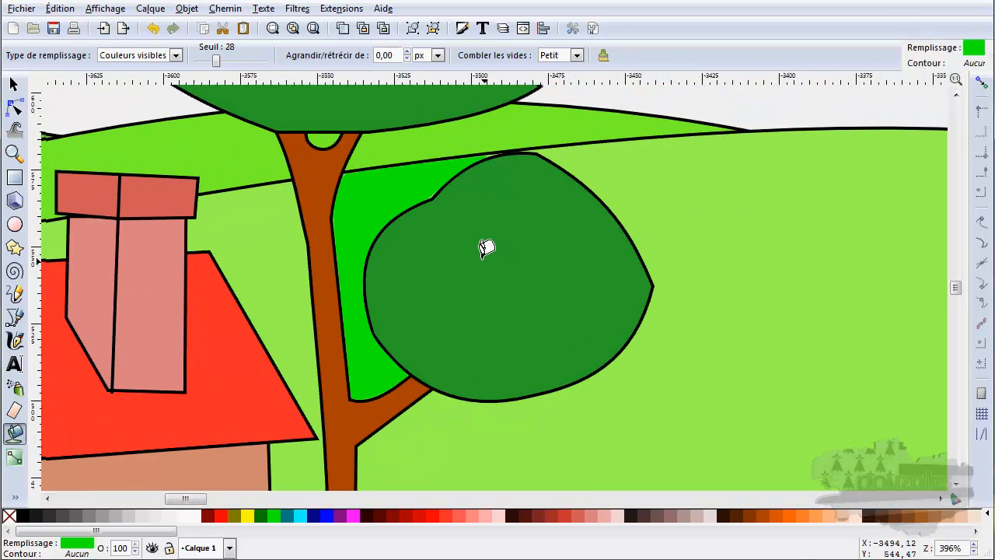
{"action": "left_click", "coordinate": [226, 60]}
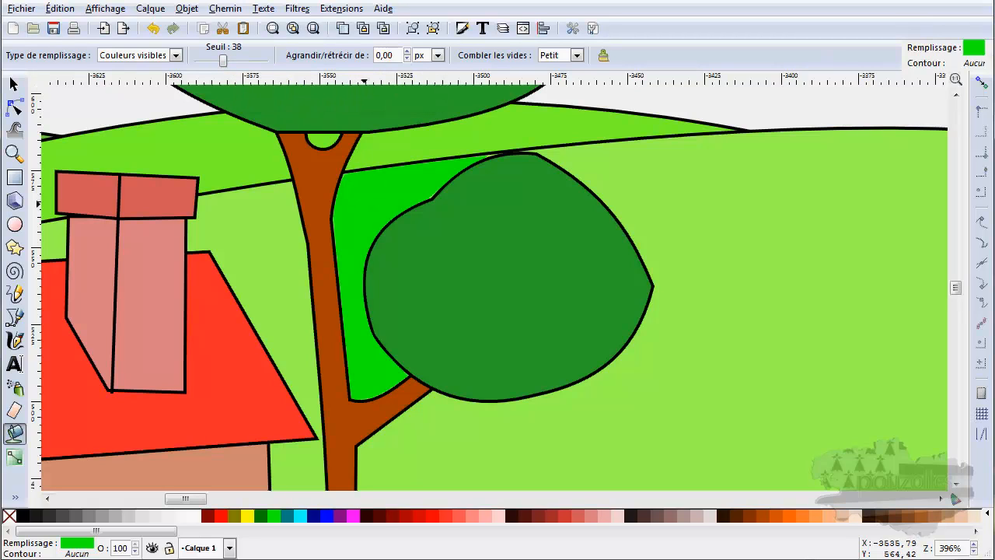
{"action": "left_click", "coordinate": [364, 203]}
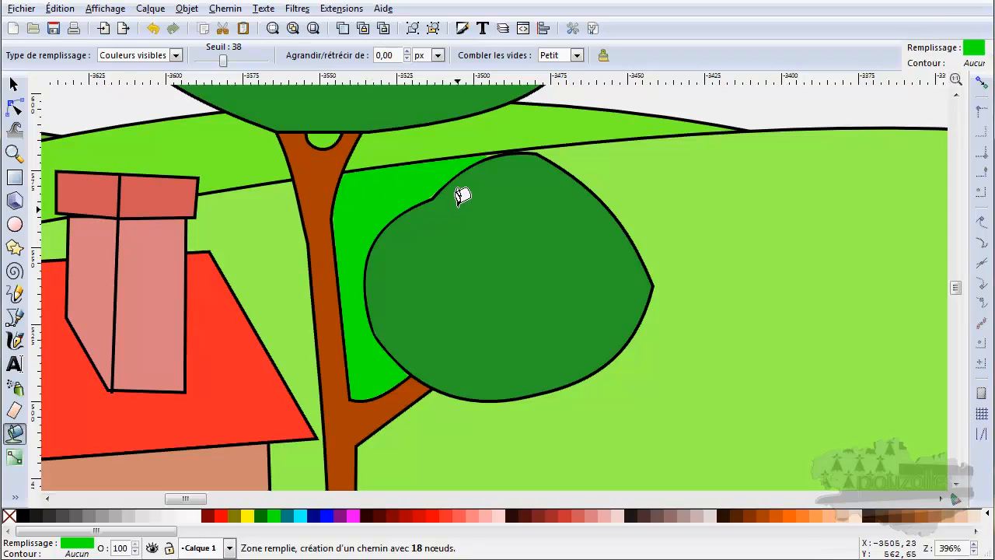
{"action": "key", "text": "ctrl+z"}
{"action": "key", "text": "ctrl+z"}
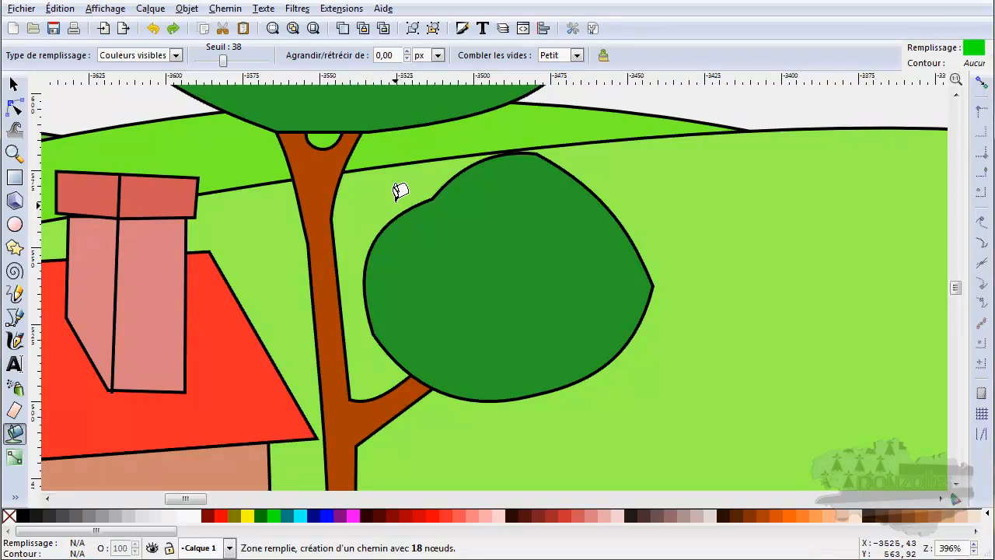
{"action": "left_click", "coordinate": [429, 179]}
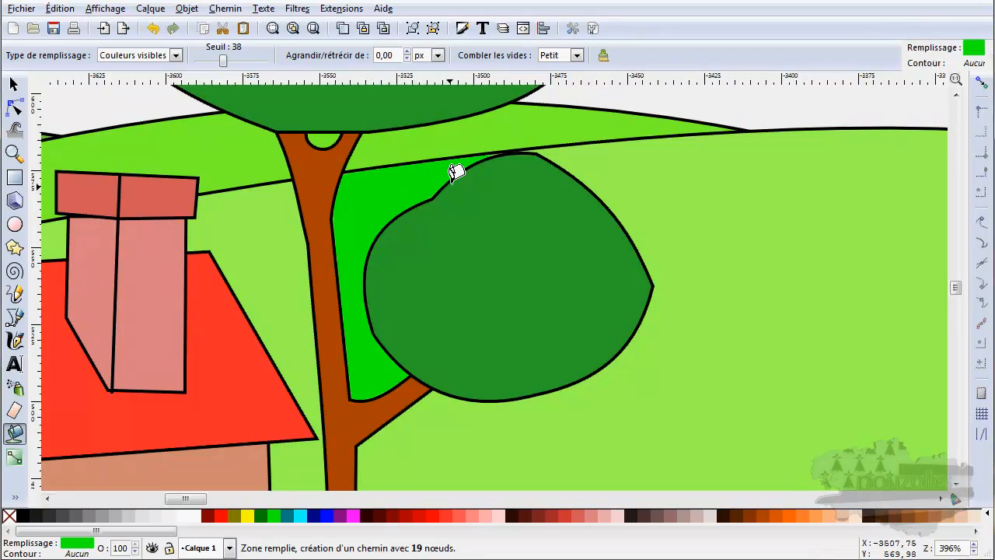
{"action": "scroll", "coordinate": [506, 158], "scroll_direction": "up", "scroll_amount": 3}
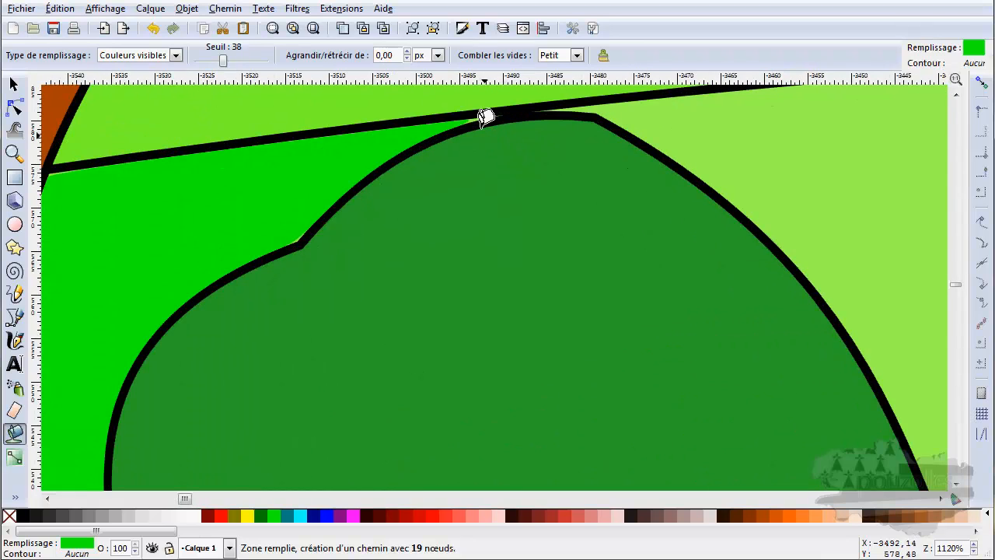
Set the bucket threshold to 48, undo the existing fill and refill the patch between the trunk and the small foliage in bright green
{"action": "scroll", "coordinate": [485, 132], "scroll_direction": "down", "scroll_amount": 1}
{"action": "scroll", "coordinate": [485, 132], "scroll_direction": "down", "scroll_amount": 2}
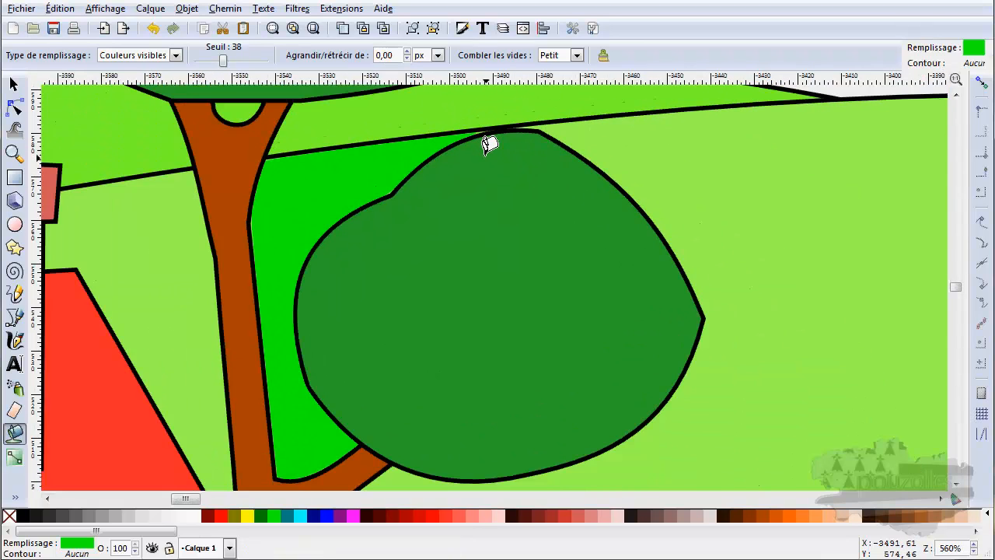
{"action": "left_click", "coordinate": [237, 61]}
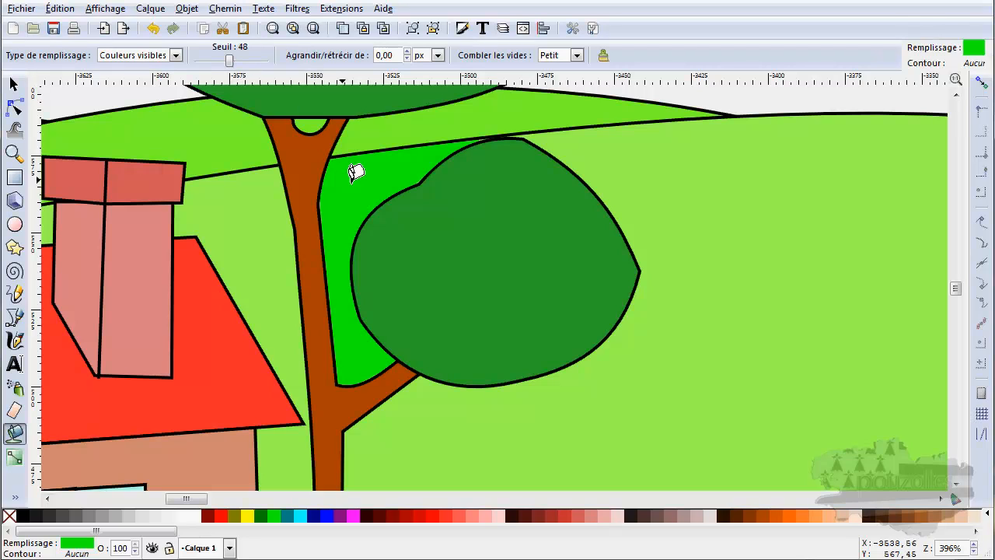
{"action": "key", "text": "ctrl+z"}
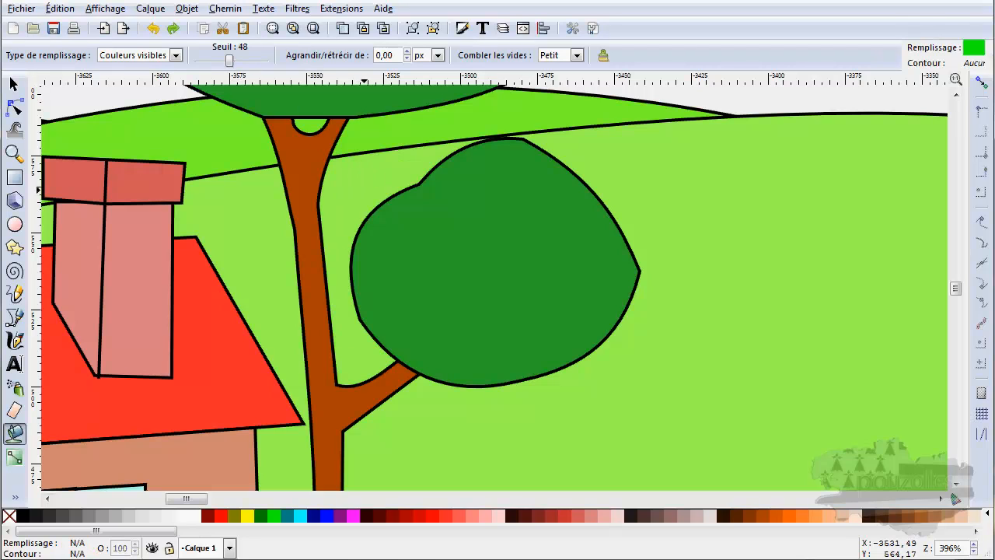
{"action": "left_click", "coordinate": [372, 194]}
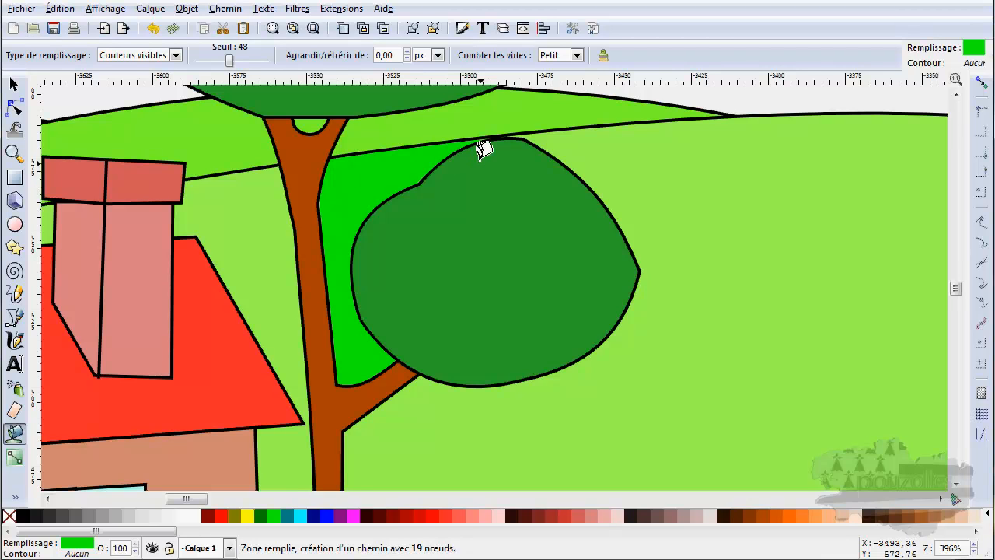
{"action": "scroll", "coordinate": [484, 149], "scroll_direction": "up", "scroll_amount": 2}
{"action": "scroll", "coordinate": [484, 149], "scroll_direction": "up", "scroll_amount": 1}
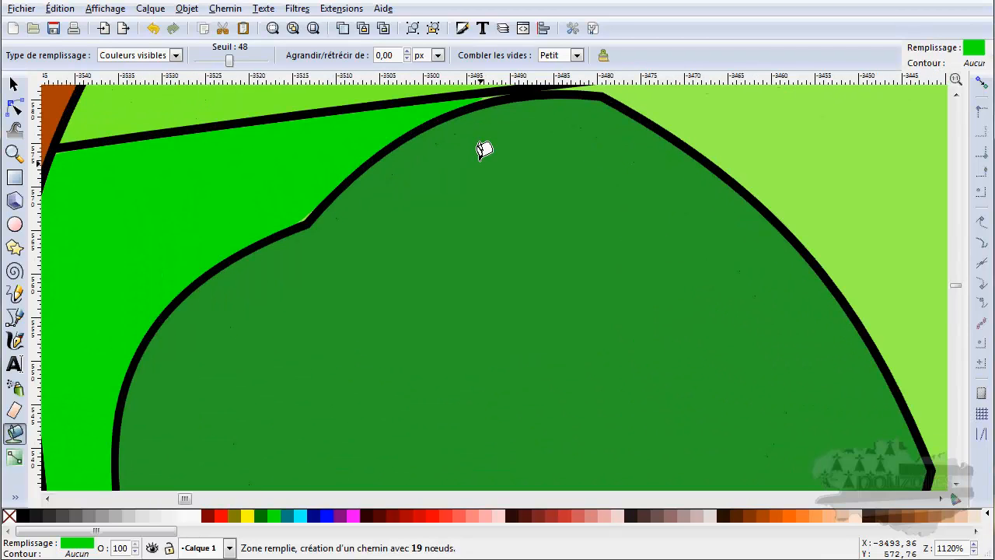
{"action": "scroll", "coordinate": [484, 150], "scroll_direction": "down", "scroll_amount": 3}
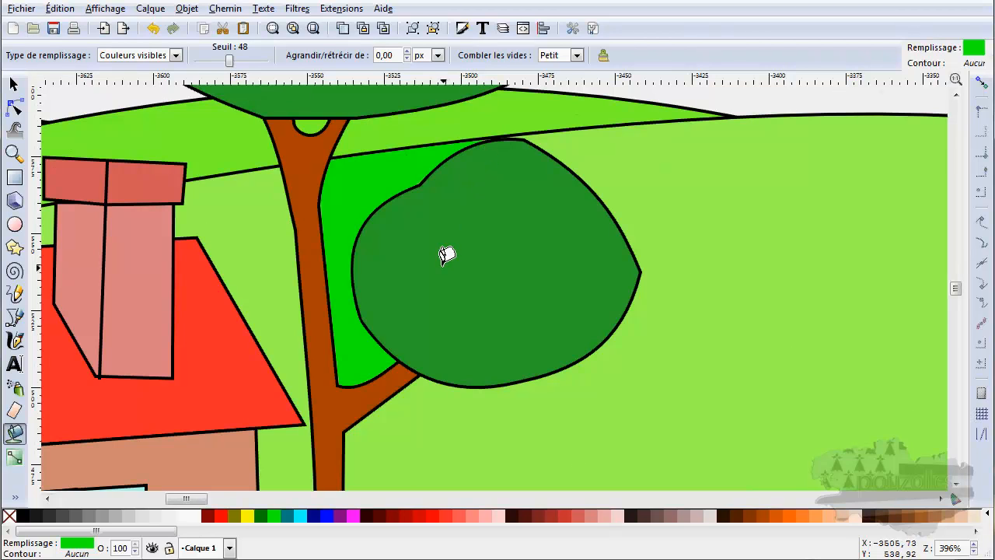
Undo the bright green fills around the house and tree, going back to the dark green meadow
{"action": "scroll", "coordinate": [568, 208], "scroll_direction": "down", "scroll_amount": 2}
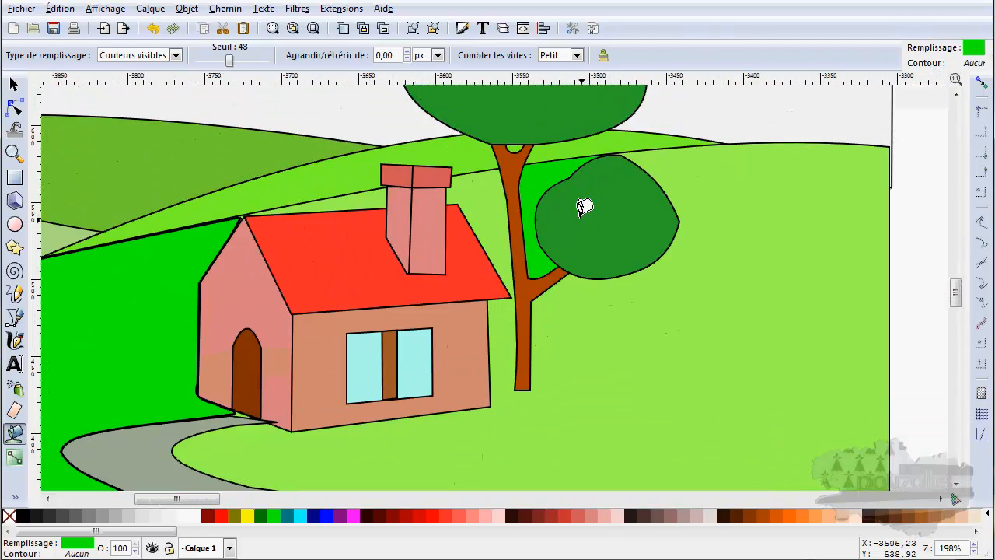
{"action": "left_click_drag", "start_coordinate": [168, 287], "coordinate": [462, 262]}
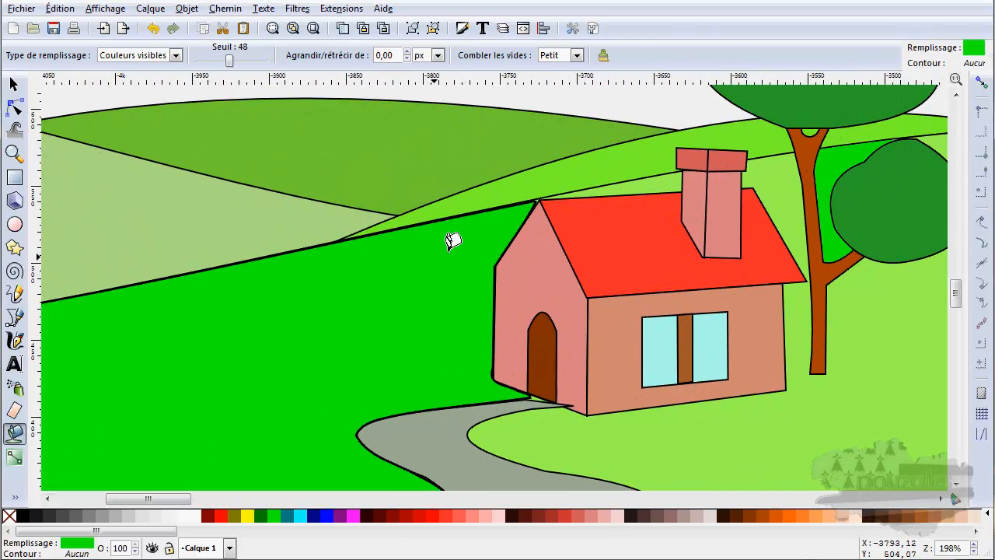
{"action": "key", "text": "ctrl+z"}
{"action": "left_click", "coordinate": [439, 240]}
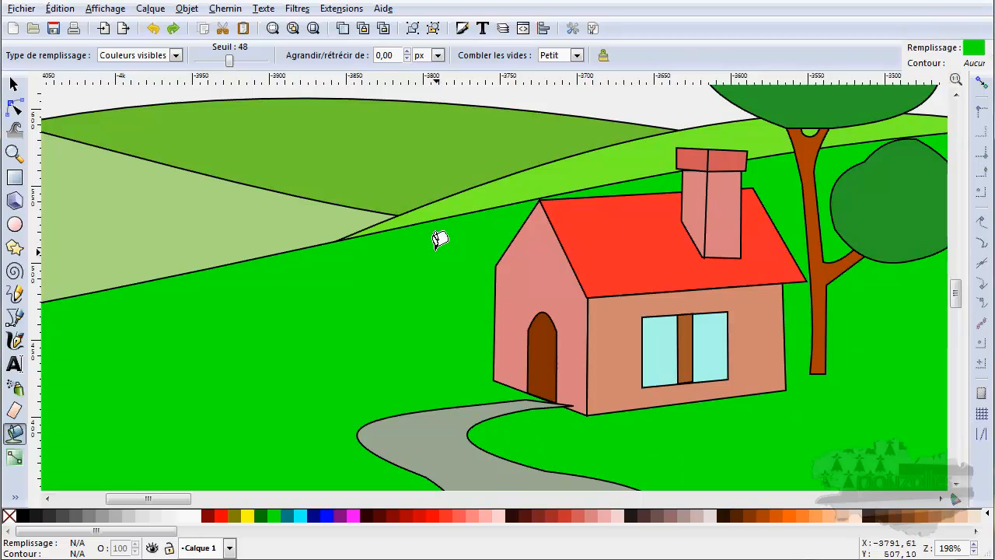
{"action": "key", "text": "ctrl+z"}
{"action": "key", "text": "ctrl+z"}
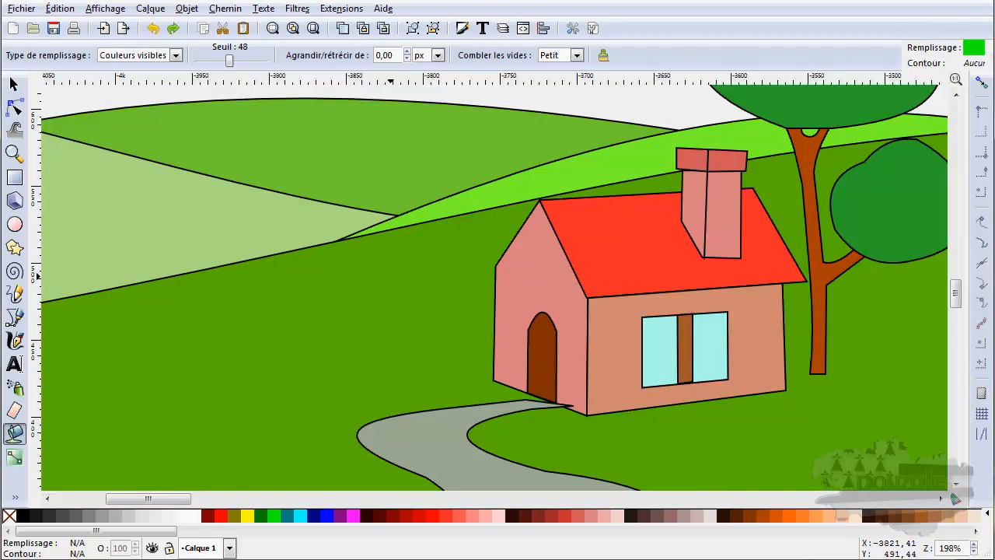
Try to fill the meadow beside the house in bright green, first close up, again at 50% zoom, and undo the fill
{"action": "left_click", "coordinate": [395, 268]}
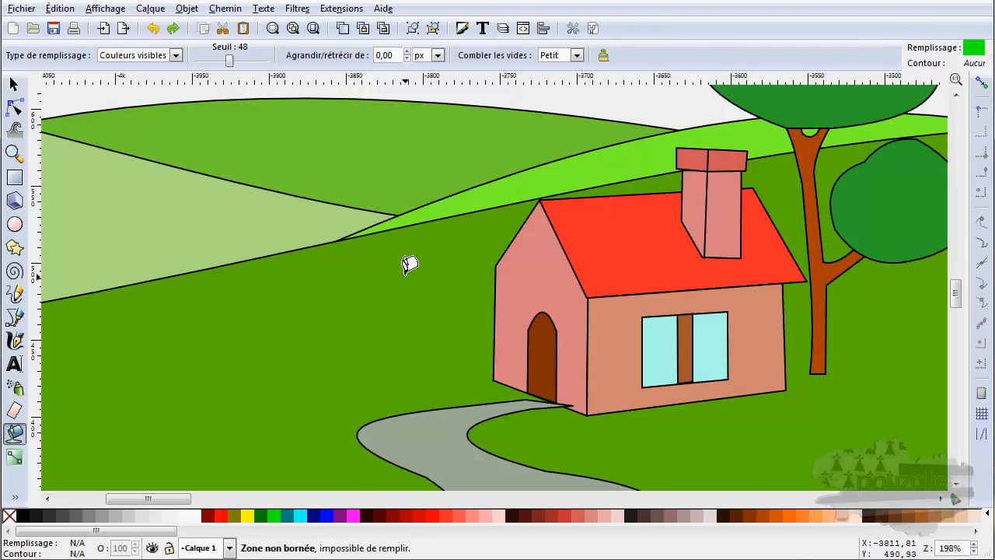
{"action": "scroll", "coordinate": [410, 265], "scroll_direction": "down", "scroll_amount": 4}
{"action": "scroll", "coordinate": [410, 264], "scroll_direction": "down", "scroll_amount": 4}
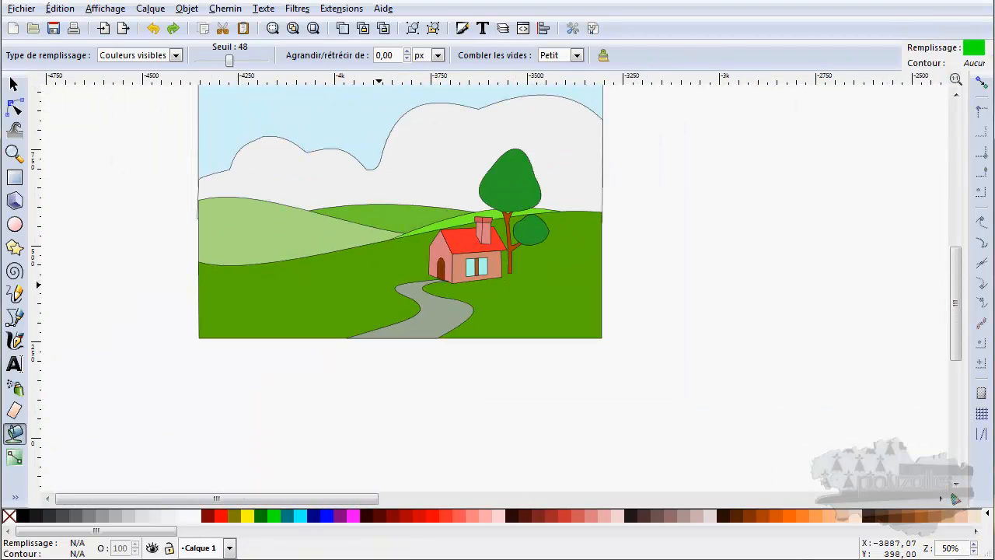
{"action": "left_click", "coordinate": [379, 285]}
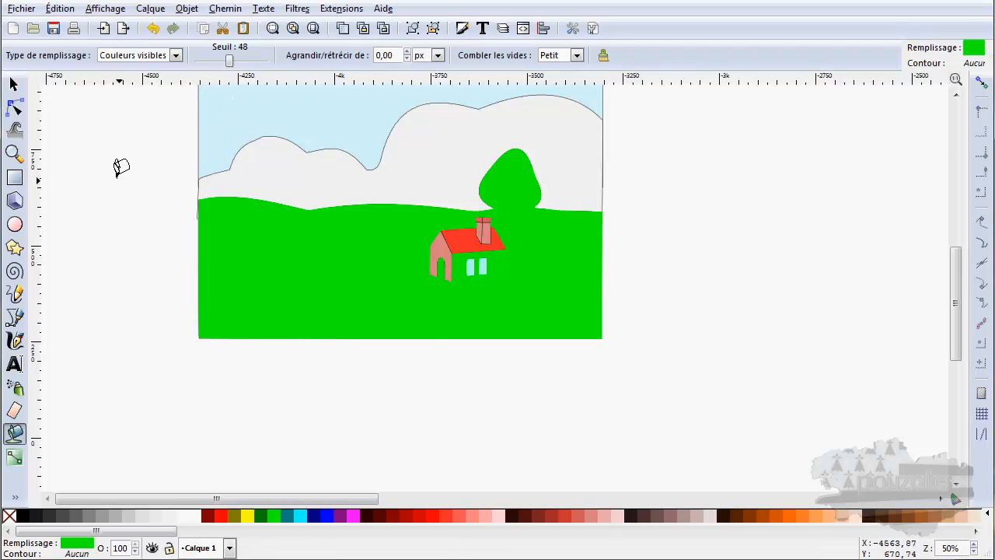
{"action": "key", "text": "ctrl+z"}
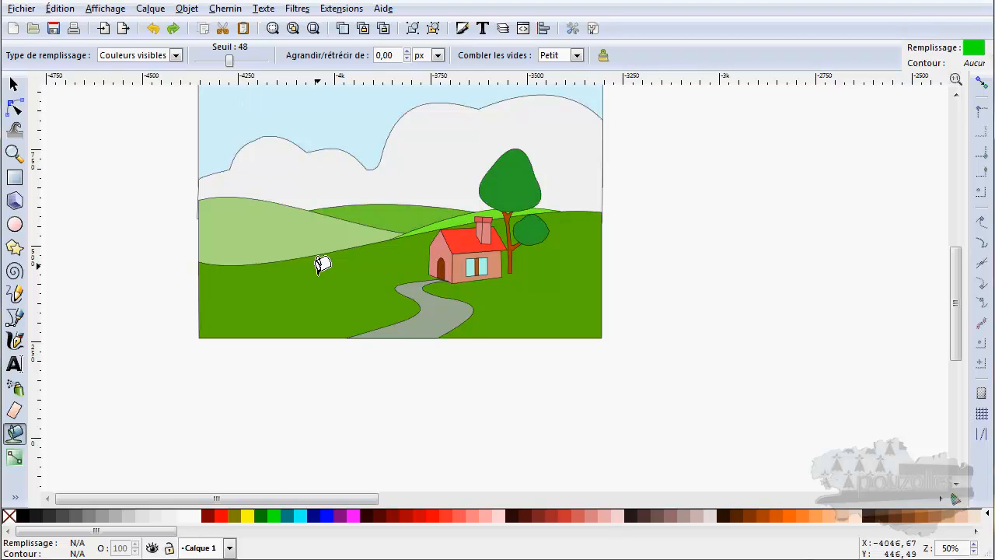
Set the bucket threshold to 38 and fill the meadow between the hills, house and path in bright green at 140% zoom
{"action": "scroll", "coordinate": [364, 290], "scroll_direction": "up", "scroll_amount": 2}
{"action": "mouse_move", "coordinate": [383, 300]}
{"action": "left_mouse_down"}
{"action": "mouse_move", "coordinate": [474, 339]}
{"action": "mouse_move", "coordinate": [560, 318]}
{"action": "left_mouse_up"}
{"action": "scroll", "coordinate": [498, 340], "scroll_direction": "up", "scroll_amount": 1}
{"action": "left_click", "coordinate": [556, 309]}
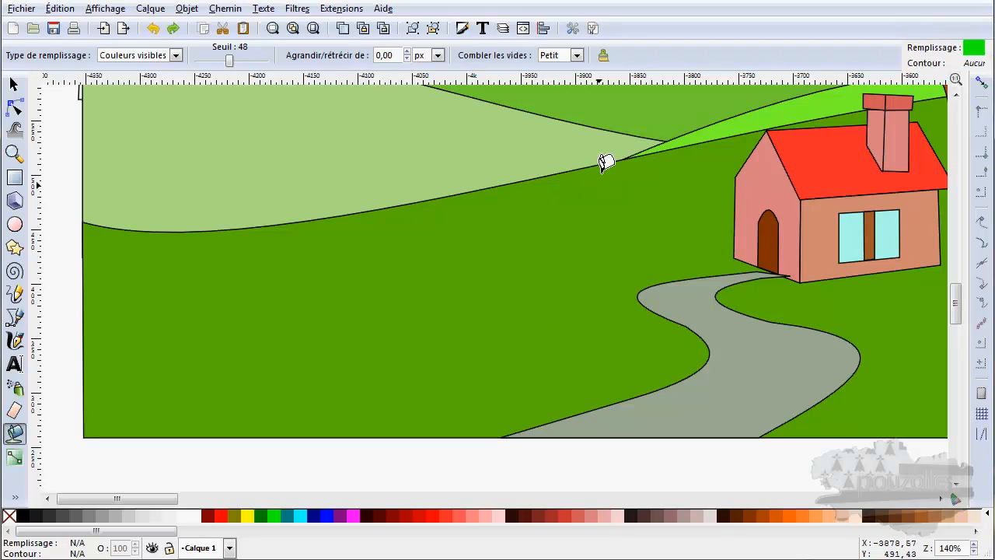
{"action": "left_click", "coordinate": [220, 61]}
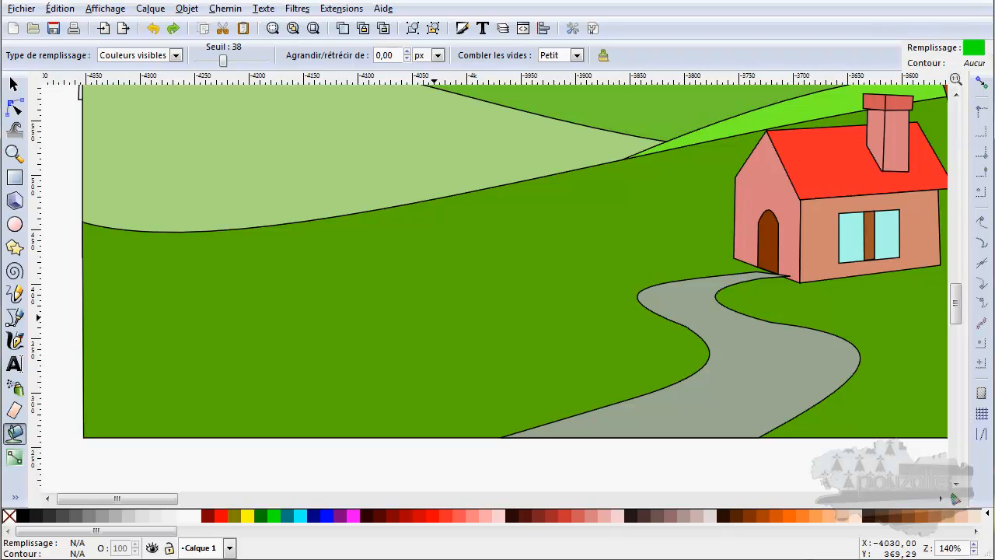
{"action": "left_click", "coordinate": [440, 309]}
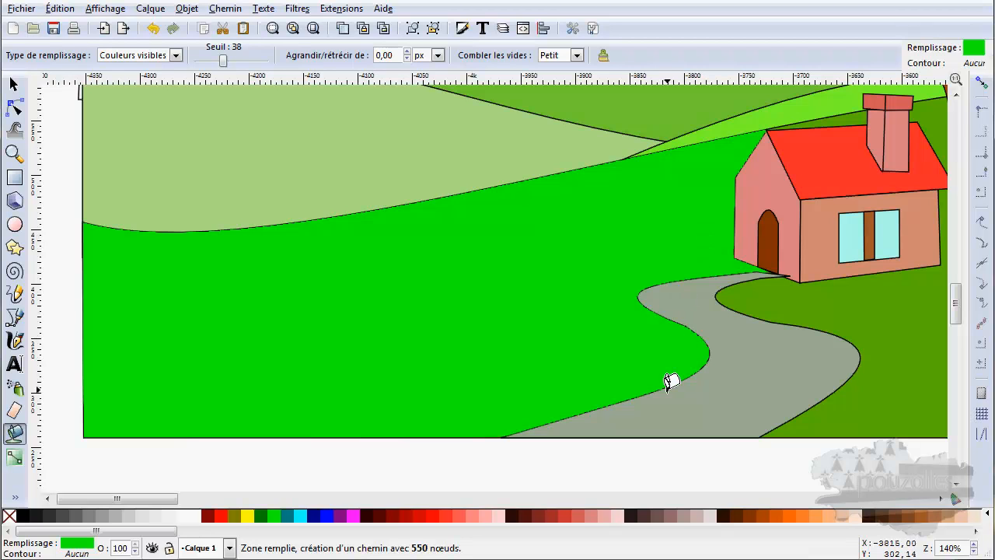
Examine the bright green fill's edge along the path and near the house's front wall
{"action": "scroll", "coordinate": [667, 389], "scroll_direction": "up", "scroll_amount": 3}
{"action": "scroll", "coordinate": [667, 391], "scroll_direction": "up", "scroll_amount": 2}
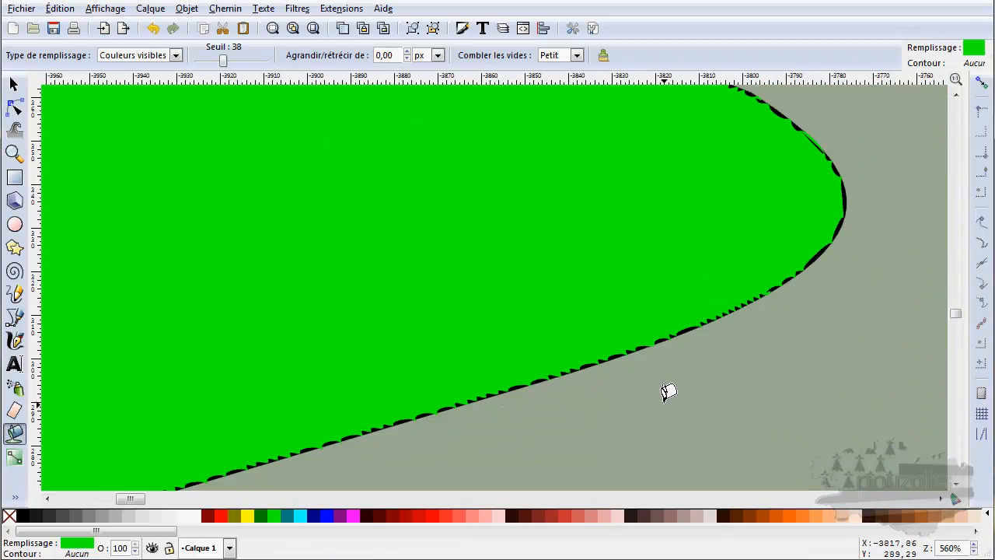
{"action": "scroll", "coordinate": [669, 391], "scroll_direction": "up", "scroll_amount": 1}
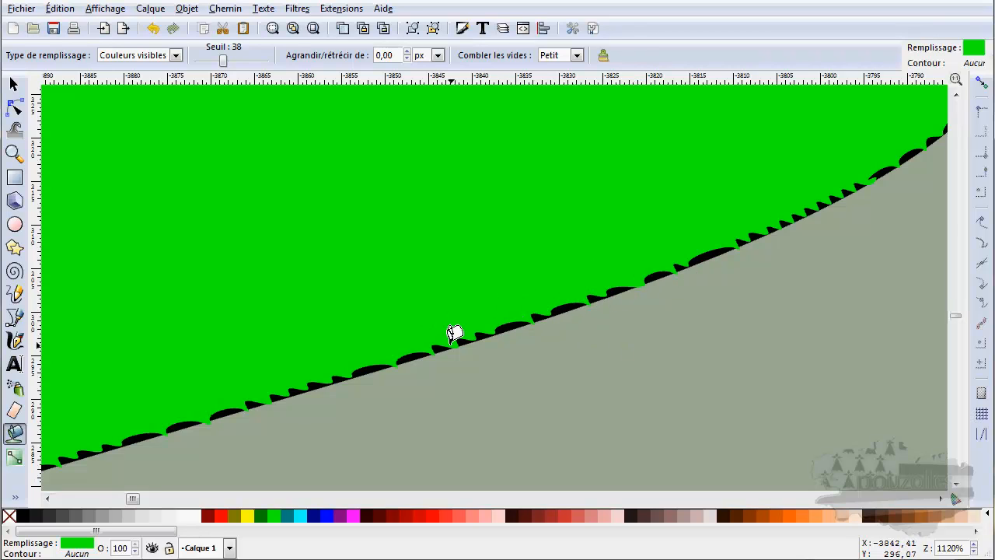
{"action": "scroll", "coordinate": [451, 336], "scroll_direction": "down", "scroll_amount": 3}
{"action": "scroll", "coordinate": [455, 336], "scroll_direction": "down", "scroll_amount": 3}
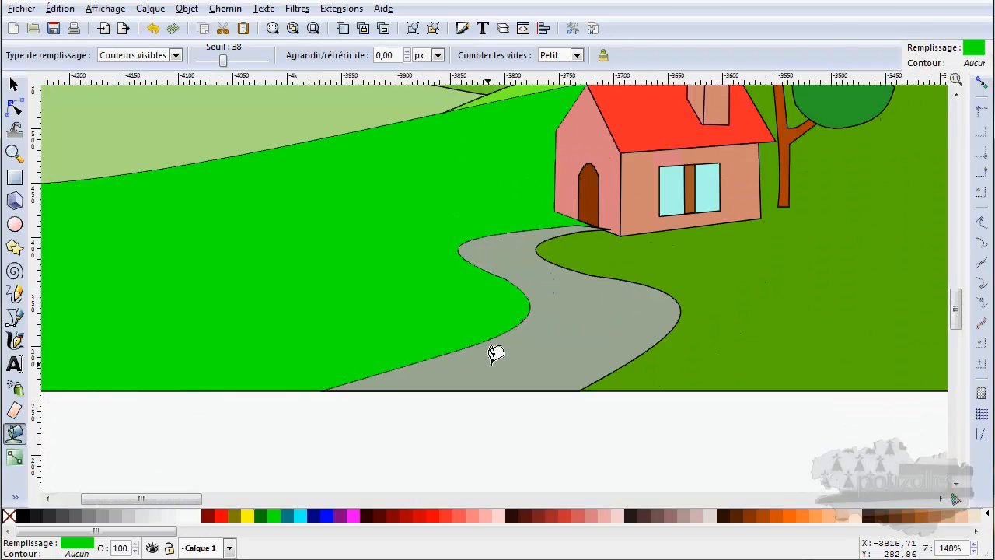
{"action": "scroll", "coordinate": [548, 307], "scroll_direction": "down", "scroll_amount": 1}
{"action": "scroll", "coordinate": [553, 299], "scroll_direction": "up", "scroll_amount": 1}
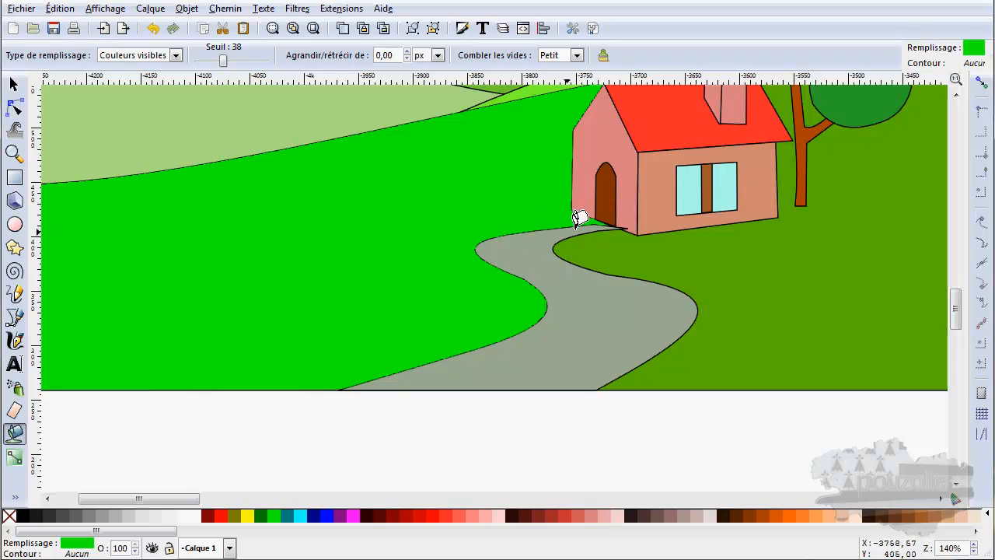
{"action": "left_click_drag", "start_coordinate": [494, 241], "coordinate": [479, 270]}
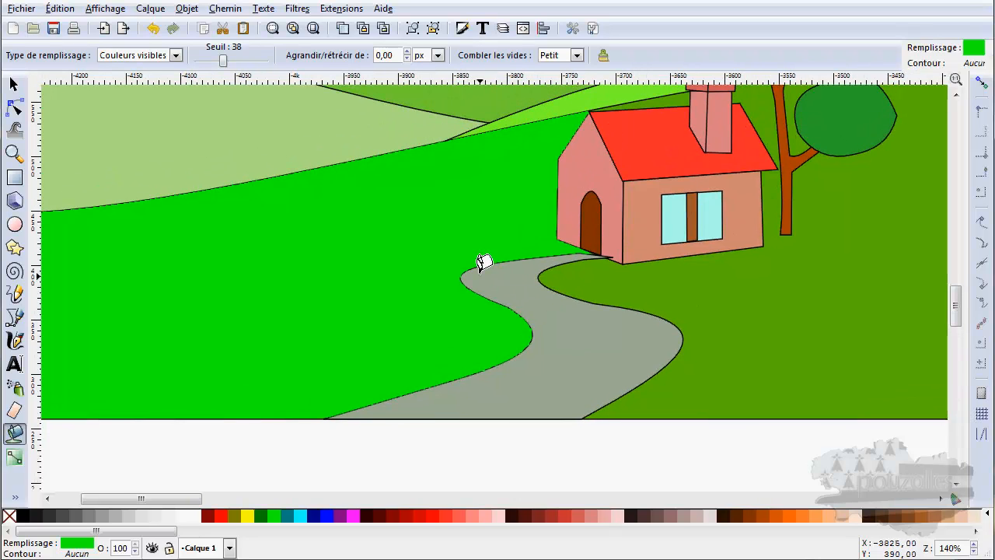
Give the meadow fill a black swatch stroke and check its outline along the path
{"action": "left_click", "coordinate": [929, 70]}
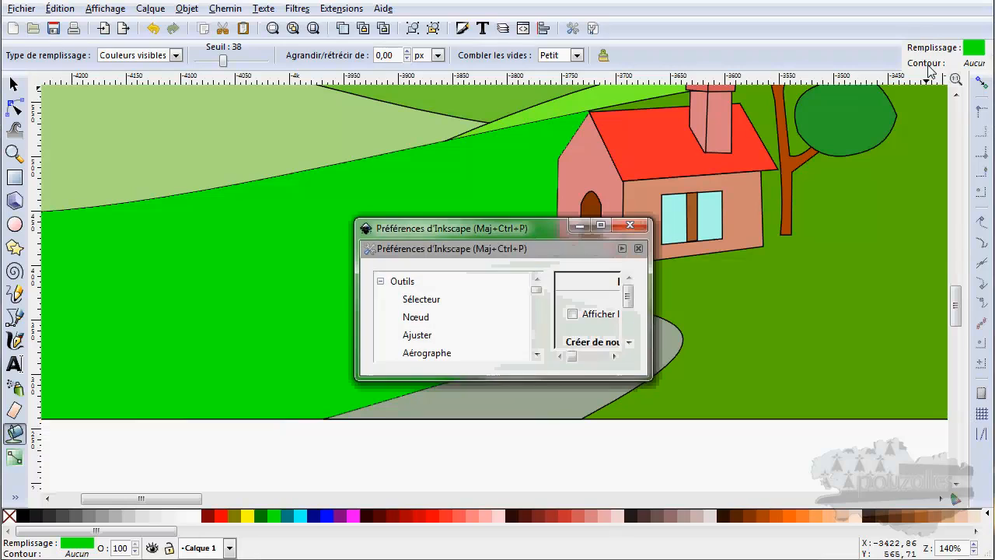
{"action": "left_click", "coordinate": [630, 225]}
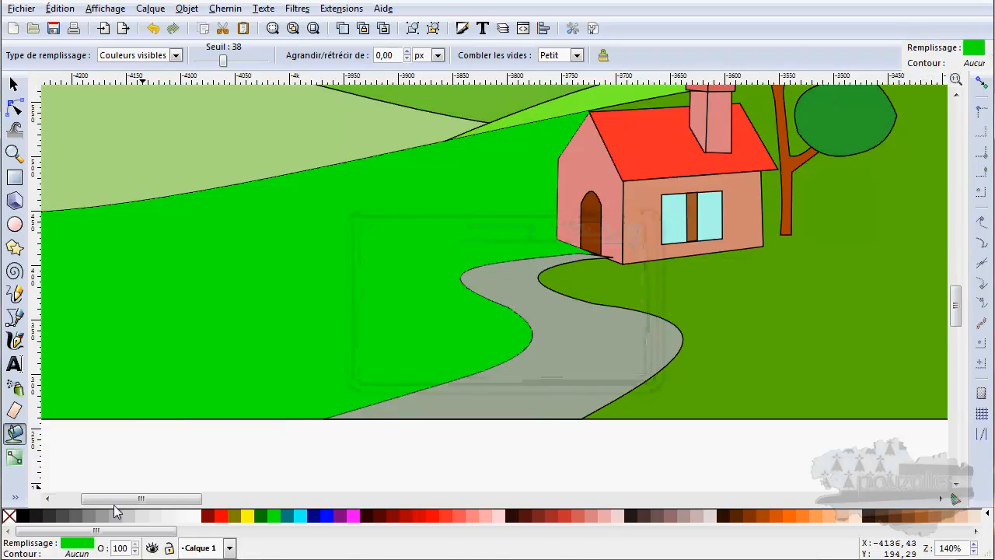
{"action": "left_click", "coordinate": [81, 553]}
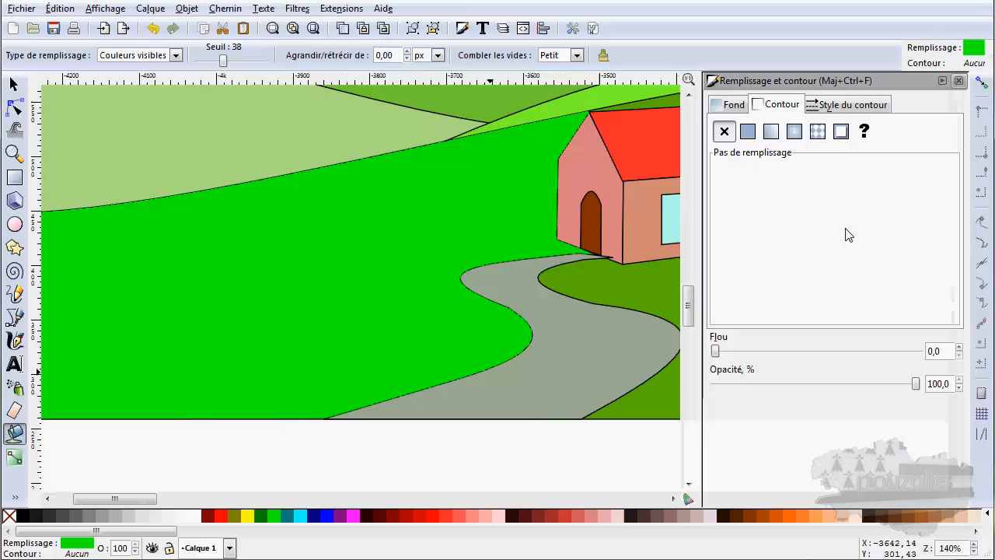
{"action": "left_click", "coordinate": [841, 132]}
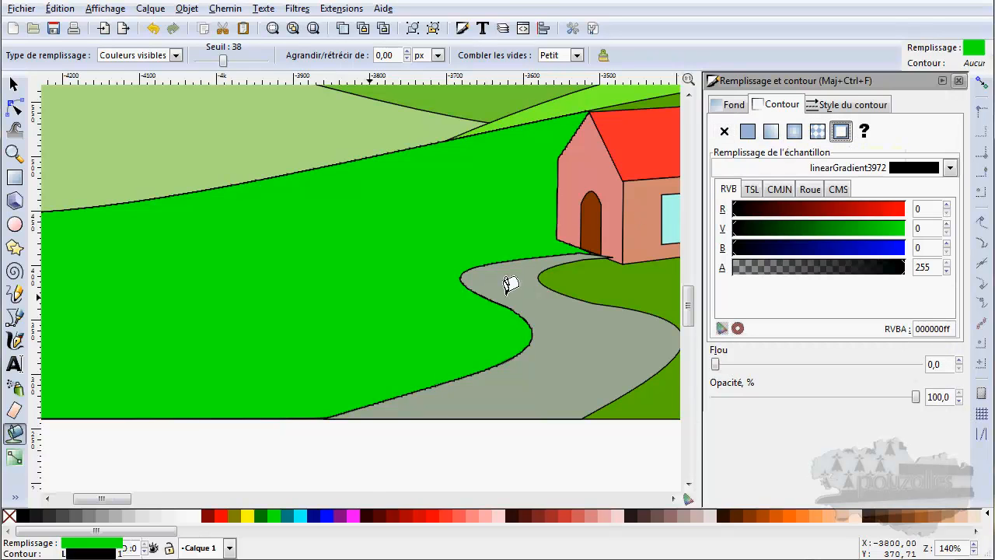
{"action": "scroll", "coordinate": [520, 364], "scroll_direction": "up", "scroll_amount": 2}
{"action": "scroll", "coordinate": [519, 364], "scroll_direction": "up", "scroll_amount": 3}
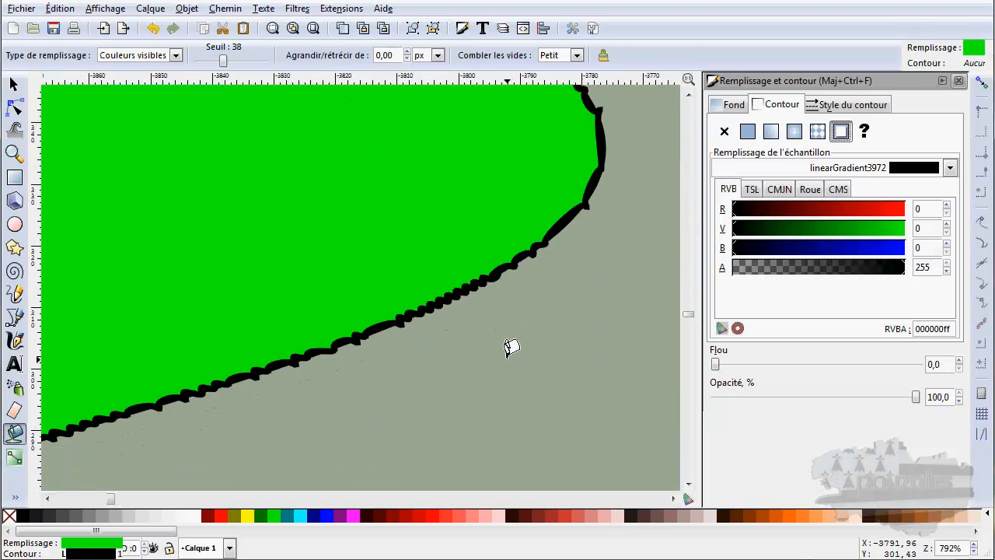
{"action": "scroll", "coordinate": [487, 306], "scroll_direction": "down", "scroll_amount": 5}
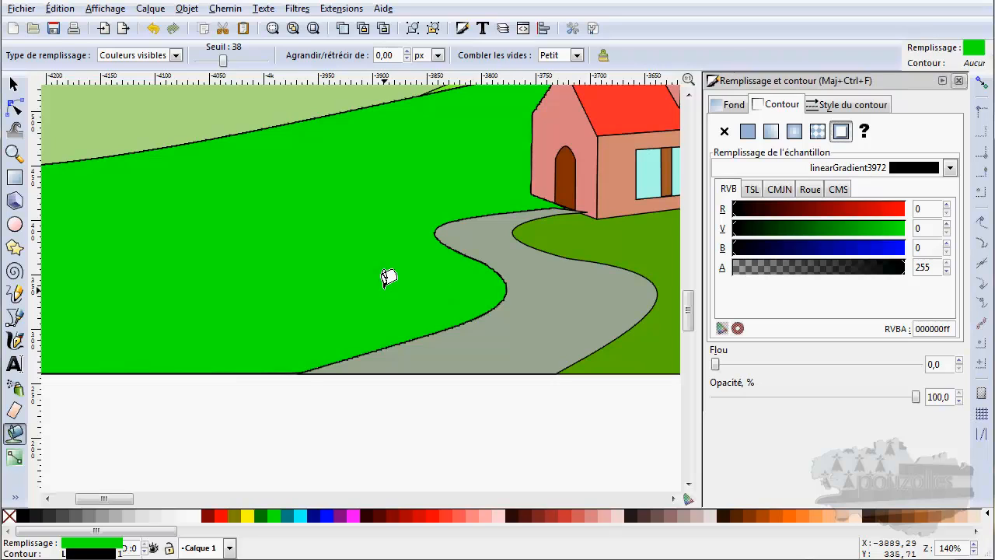
{"action": "left_click_drag", "start_coordinate": [383, 286], "coordinate": [460, 364]}
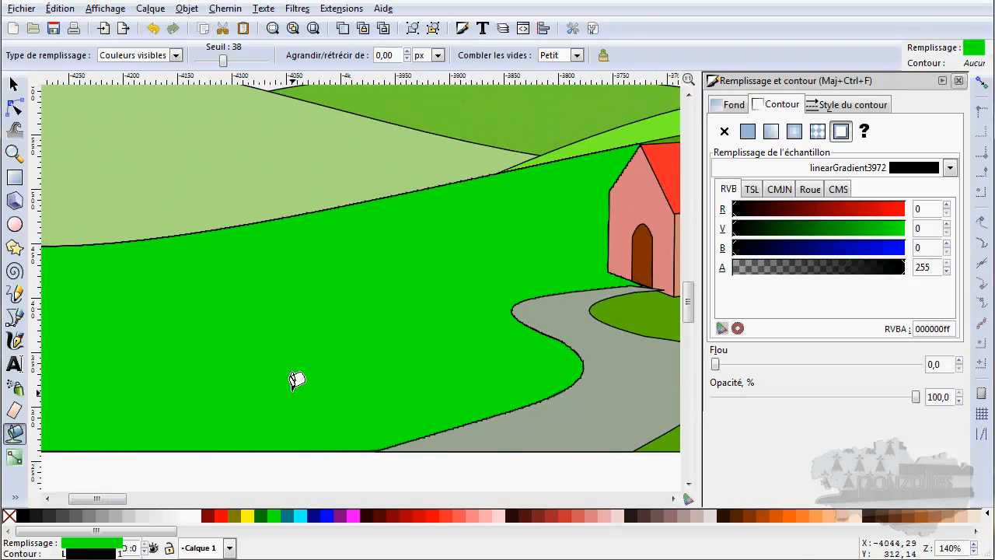
Undo the outlined fill, set the threshold to 22, refill the meadow in bright green and check its edges by the path and roof peak
{"action": "key", "text": "ctrl+z"}
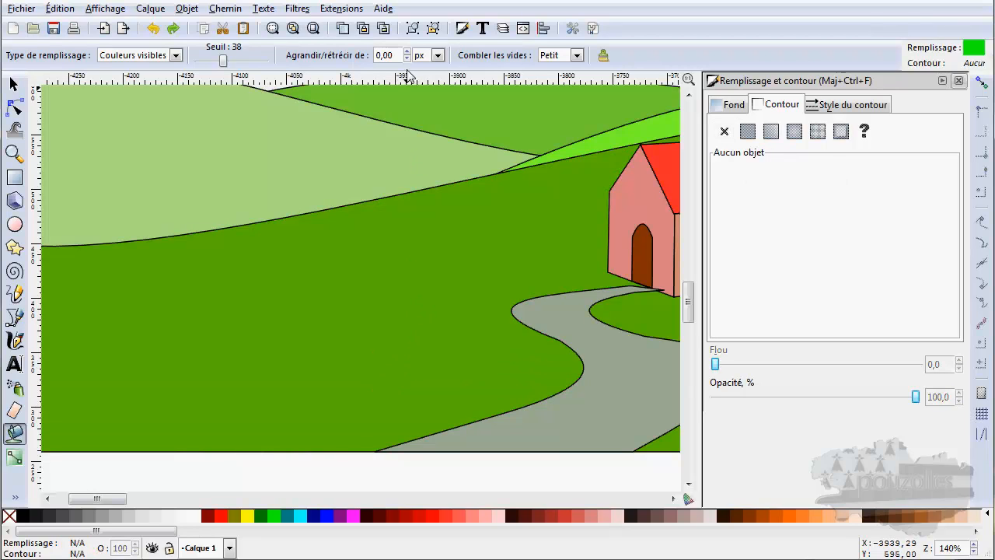
{"action": "left_click_drag", "start_coordinate": [224, 62], "coordinate": [215, 62]}
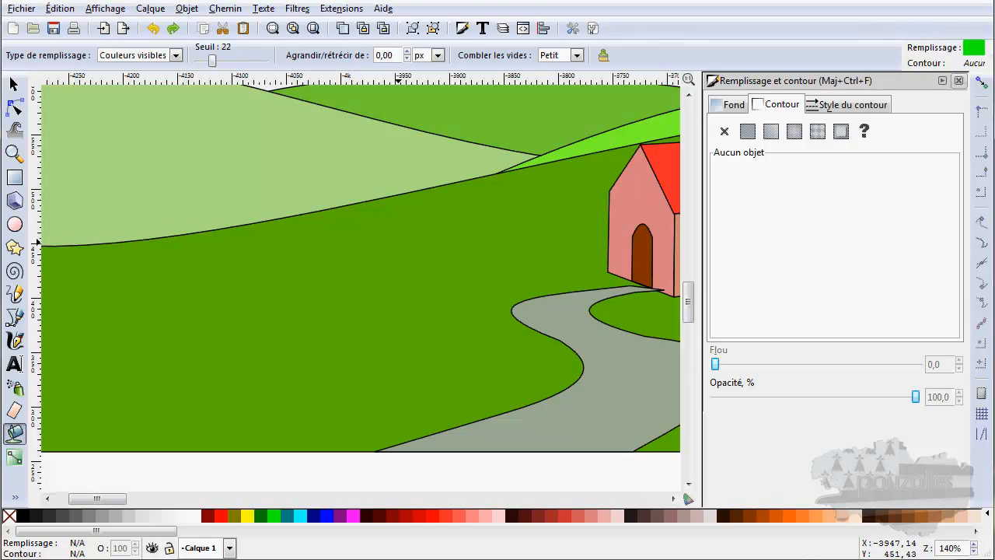
{"action": "left_click", "coordinate": [398, 242]}
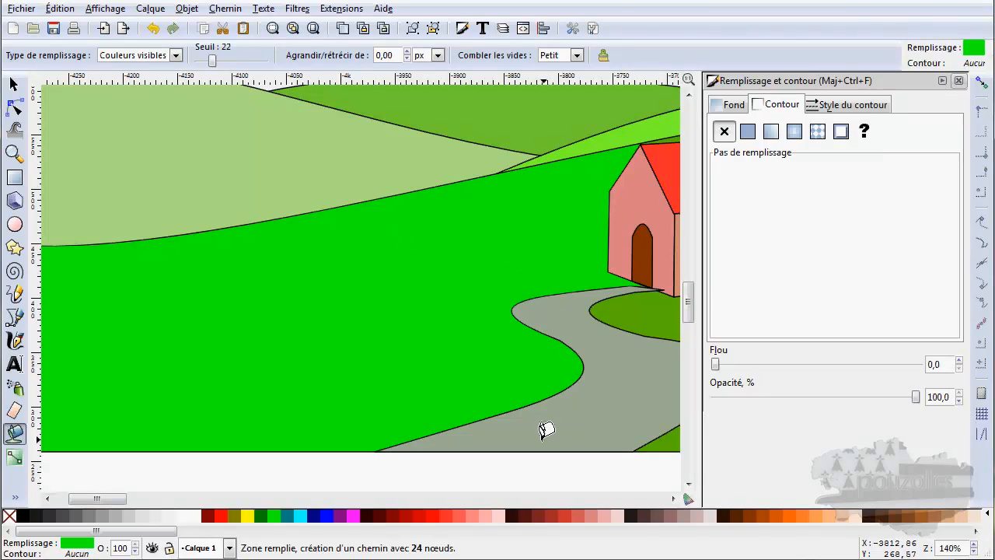
{"action": "scroll", "coordinate": [536, 419], "scroll_direction": "up", "scroll_amount": 4}
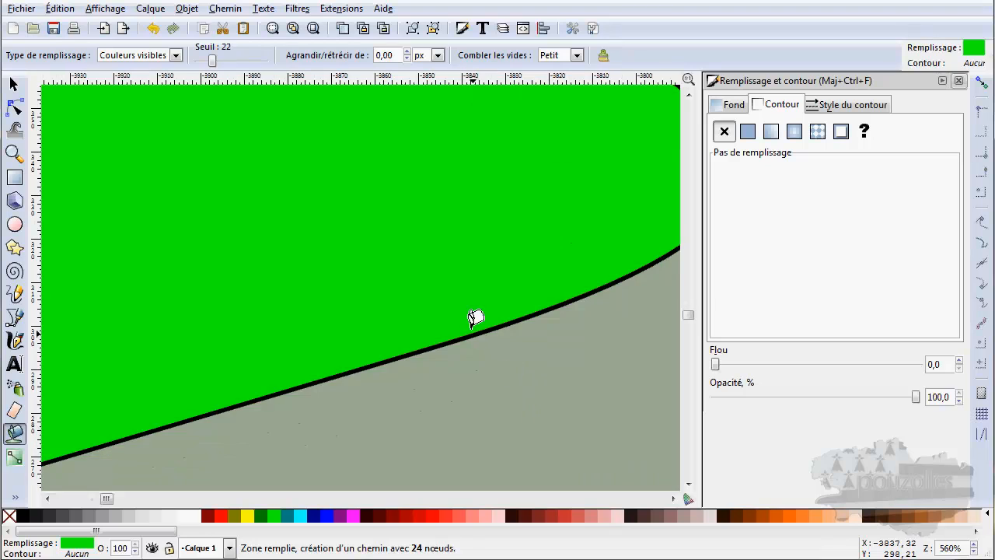
{"action": "scroll", "coordinate": [471, 323], "scroll_direction": "down", "scroll_amount": 3}
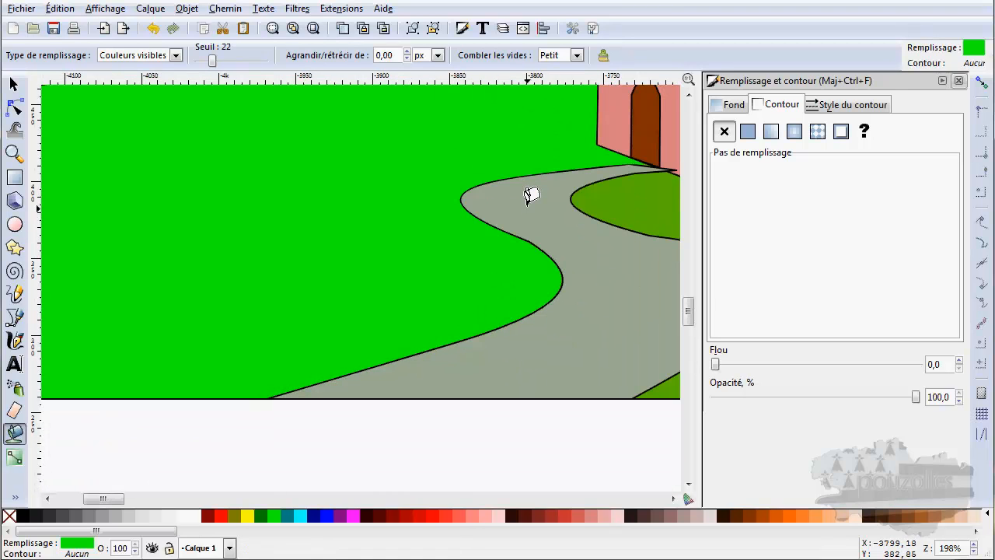
{"action": "scroll", "coordinate": [531, 195], "scroll_direction": "down", "scroll_amount": 1}
{"action": "left_click_drag", "start_coordinate": [527, 185], "coordinate": [430, 374]}
{"action": "scroll", "coordinate": [506, 233], "scroll_direction": "up", "scroll_amount": 4}
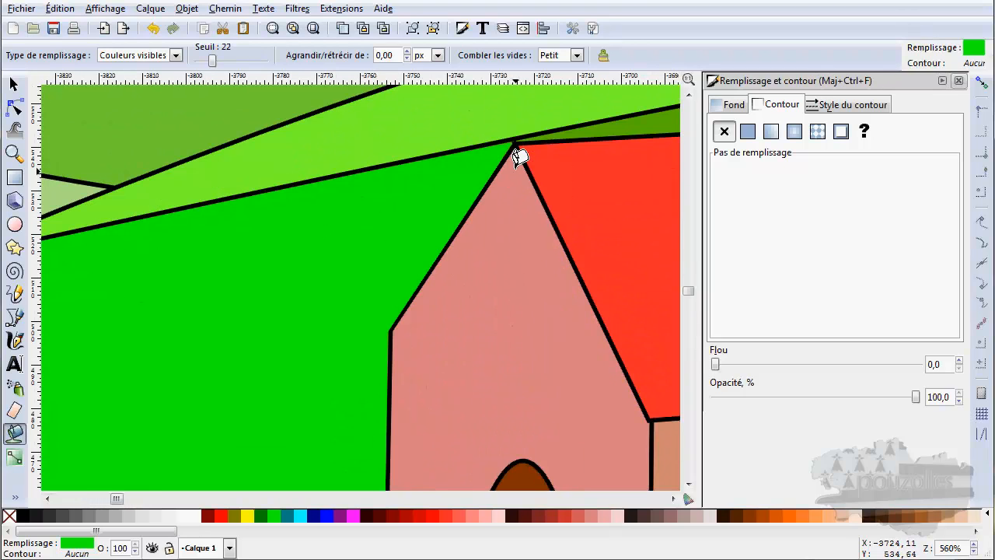
Fill the meadow sliver between the roof ridge, chimney and hill line in bright green and check its tip at the roof peak
{"action": "scroll", "coordinate": [518, 156], "scroll_direction": "down", "scroll_amount": 3}
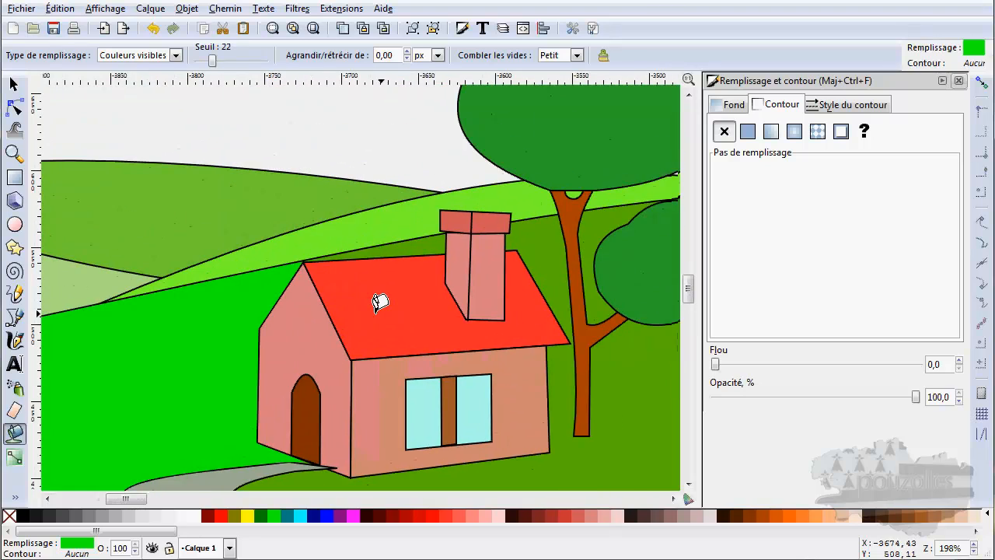
{"action": "left_click_drag", "start_coordinate": [377, 312], "coordinate": [374, 315]}
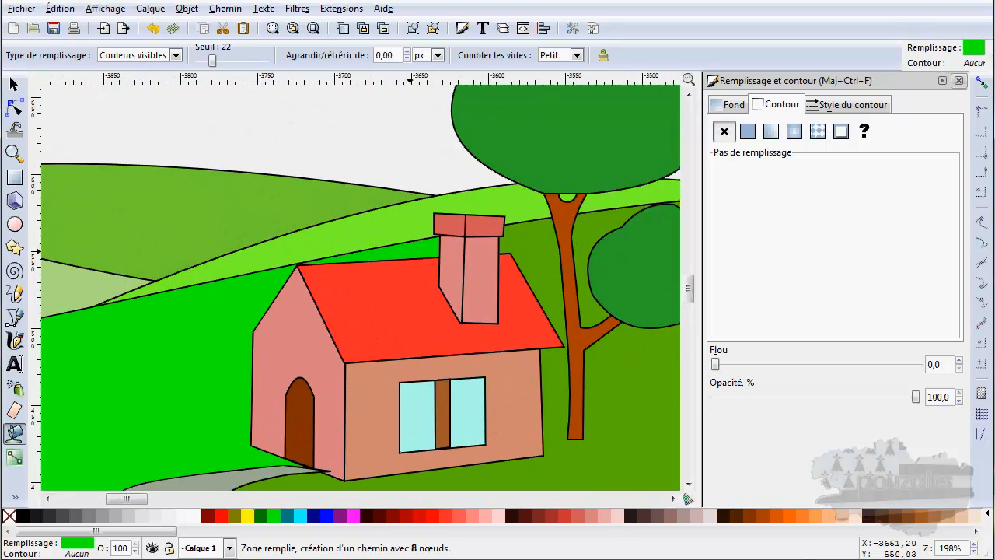
{"action": "scroll", "coordinate": [315, 264], "scroll_direction": "up", "scroll_amount": 3}
{"action": "scroll", "coordinate": [315, 264], "scroll_direction": "up", "scroll_amount": 1}
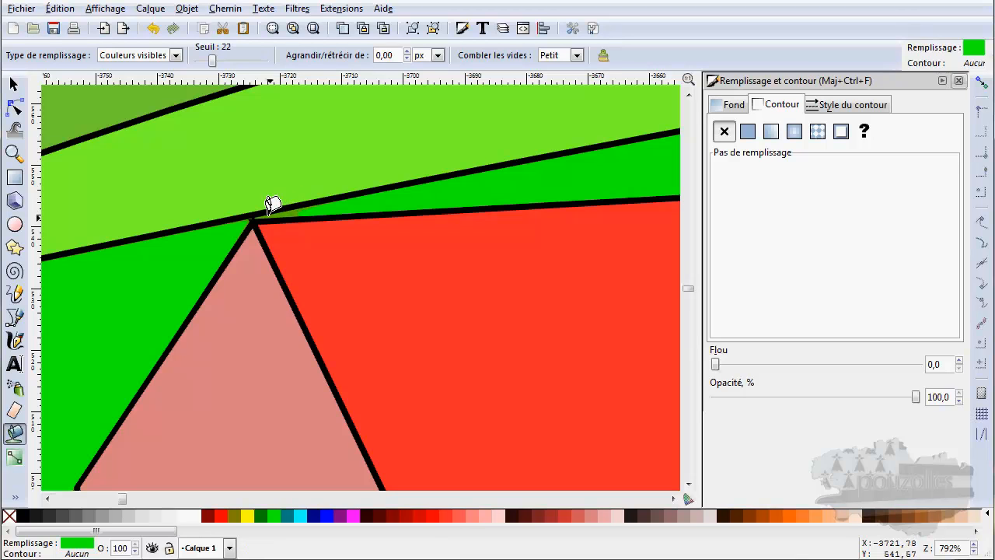
{"action": "scroll", "coordinate": [393, 251], "scroll_direction": "down", "scroll_amount": 4}
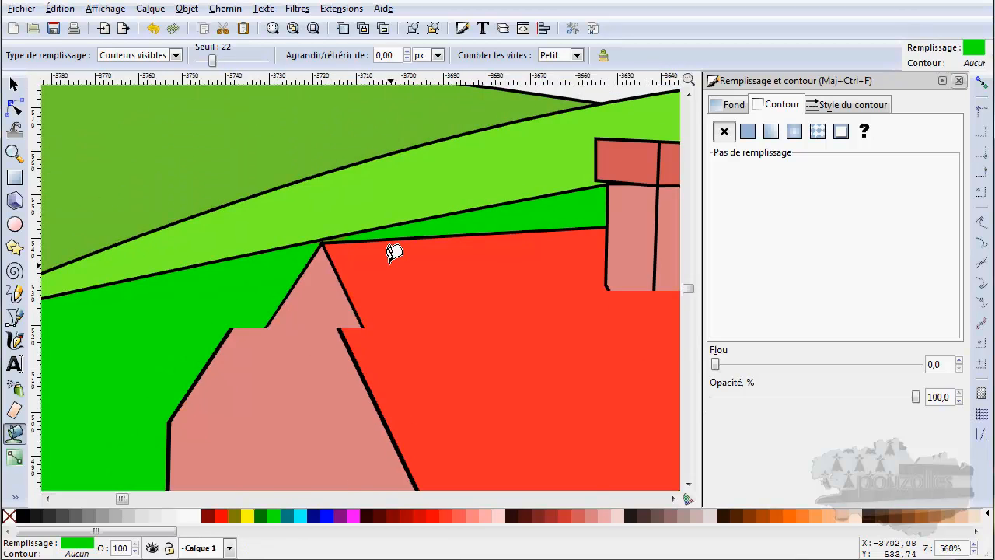
{"action": "scroll", "coordinate": [394, 251], "scroll_direction": "down", "scroll_amount": 3}
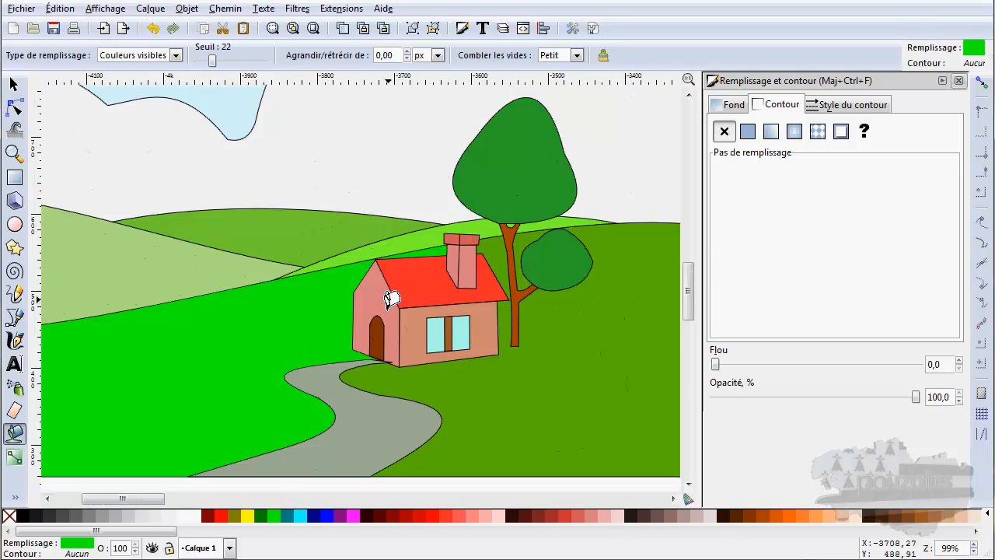
{"action": "scroll", "coordinate": [397, 273], "scroll_direction": "up", "scroll_amount": 1}
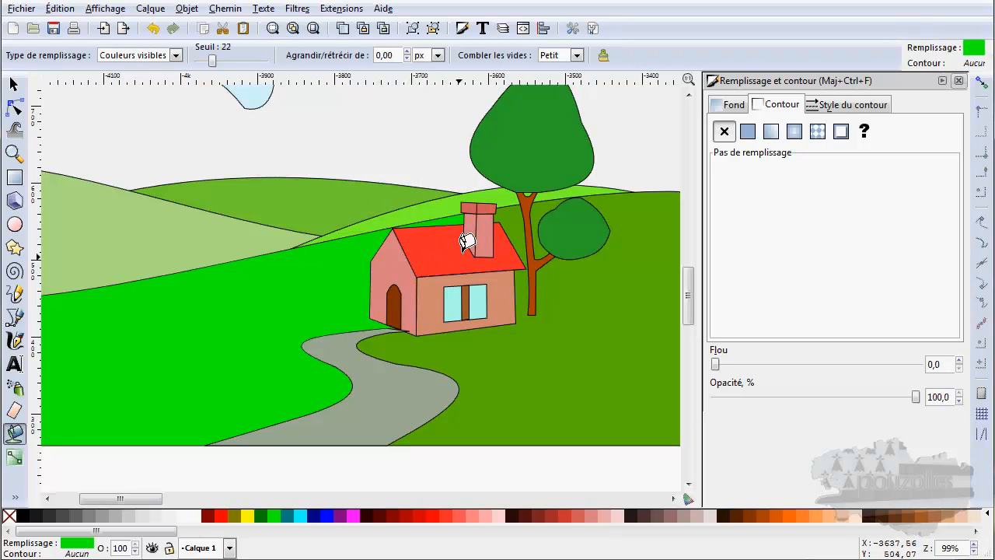
Draw a bright green circle about 201 px in diameter on an empty area away from the landscape
{"action": "left_click_drag", "start_coordinate": [318, 236], "coordinate": [689, 309]}
{"action": "left_click_drag", "start_coordinate": [175, 274], "coordinate": [585, 319]}
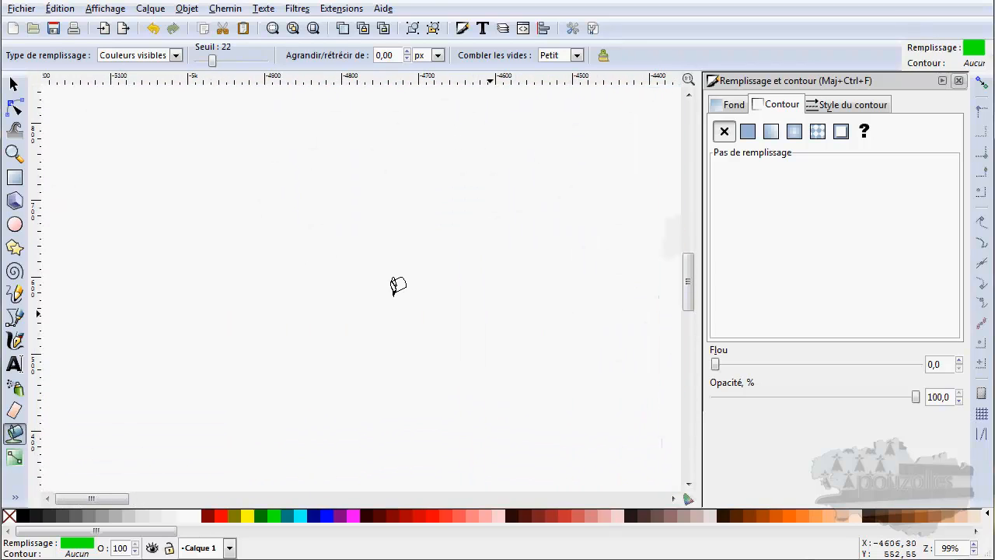
{"action": "left_click", "coordinate": [15, 224]}
{"action": "left_click_drag", "start_coordinate": [194, 193], "coordinate": [371, 349]}
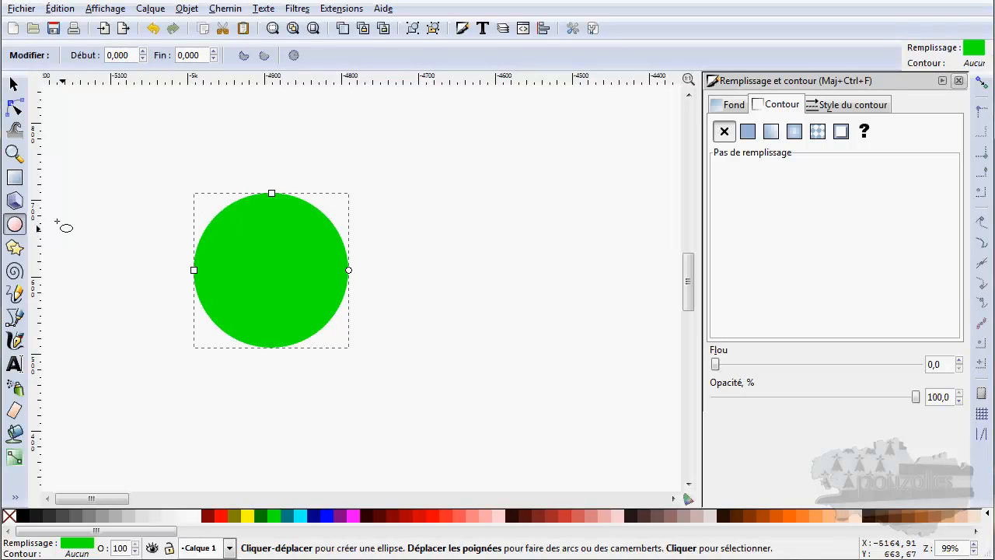
Draw a rectangle about 195 by 194 px overlapping the circle's upper right and colour it red
{"action": "left_click", "coordinate": [15, 178]}
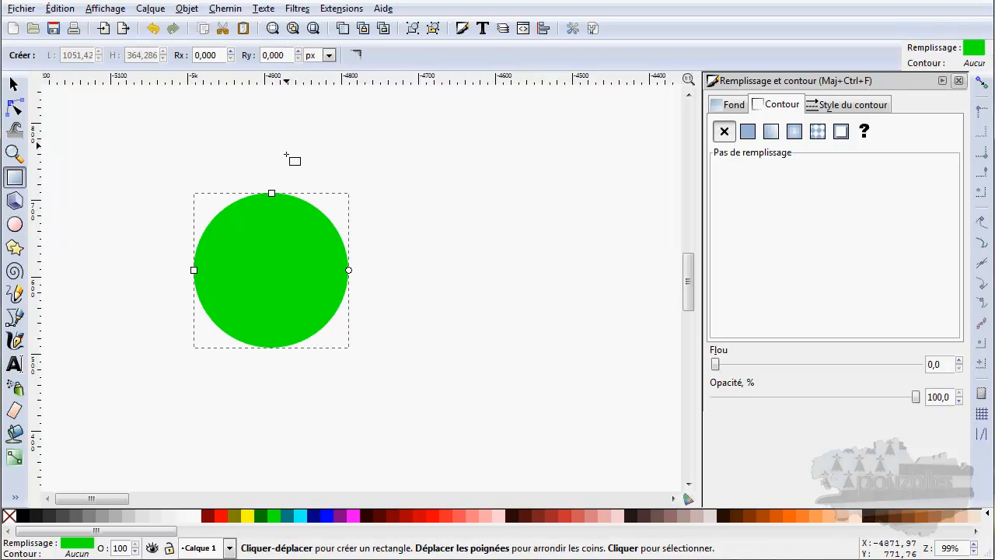
{"action": "left_click_drag", "start_coordinate": [286, 143], "coordinate": [436, 293]}
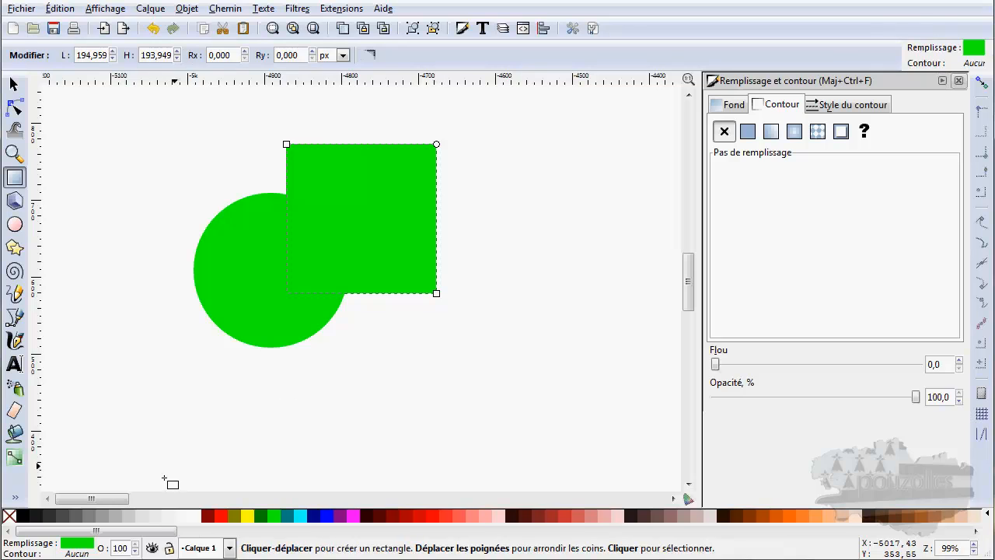
{"action": "left_click", "coordinate": [221, 516]}
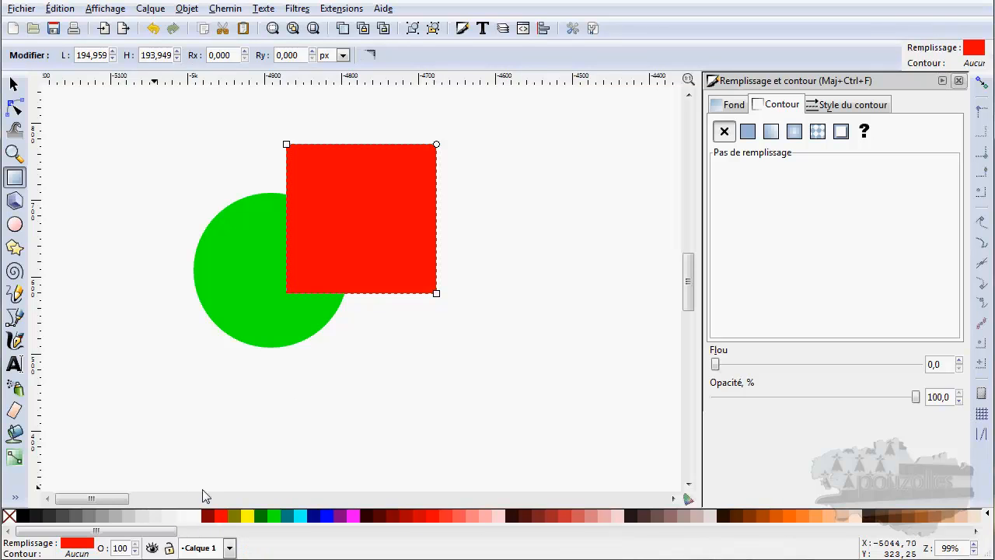
Draw a five-cornered regular polygon about 239 px wide overlapping the circle's left edge and colour it navy blue
{"action": "left_click", "coordinate": [15, 247]}
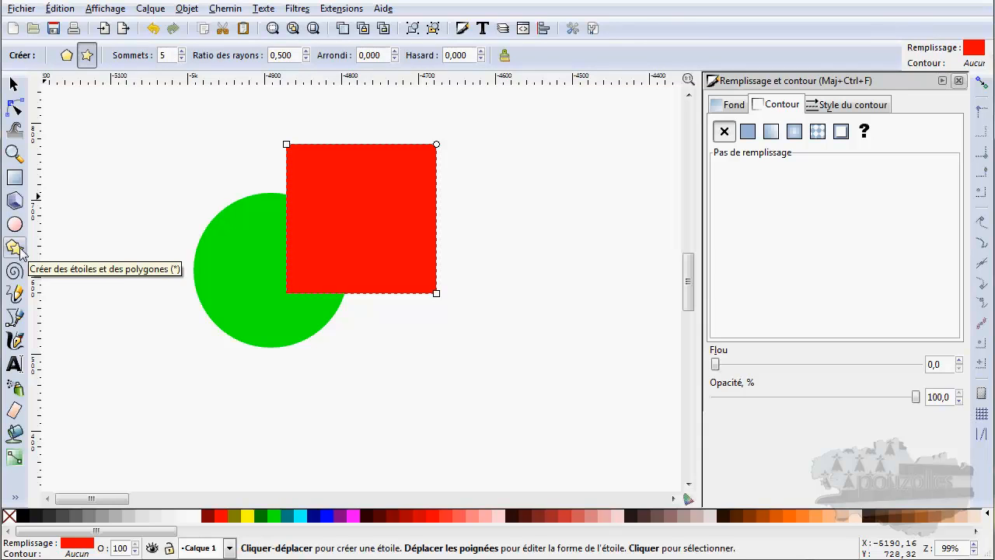
{"action": "left_click", "coordinate": [66, 54]}
{"action": "left_click_drag", "start_coordinate": [136, 261], "coordinate": [188, 327]}
{"action": "left_click", "coordinate": [314, 516]}
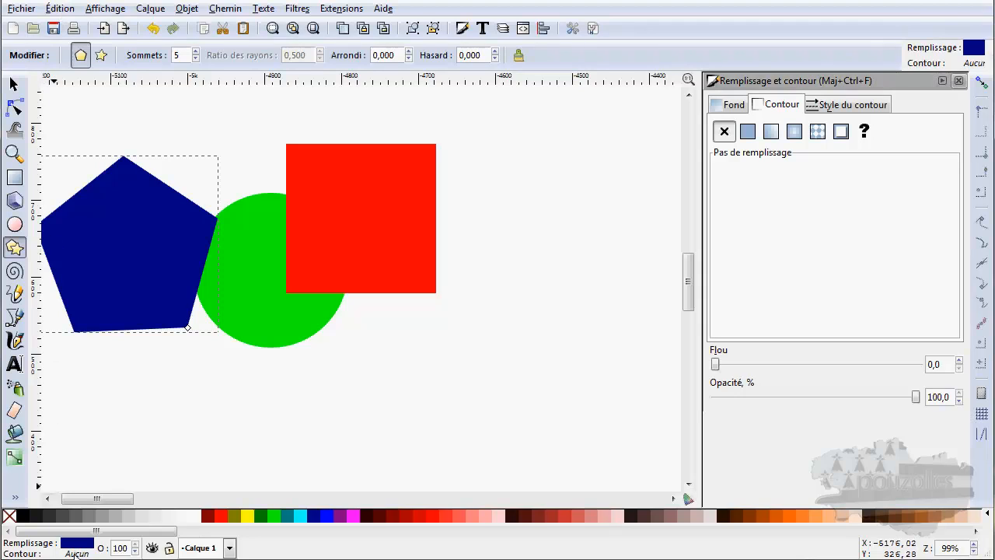
Give the pentagon a black swatch stroke and remove its fill
{"action": "left_click", "coordinate": [840, 131]}
{"action": "left_click", "coordinate": [734, 105]}
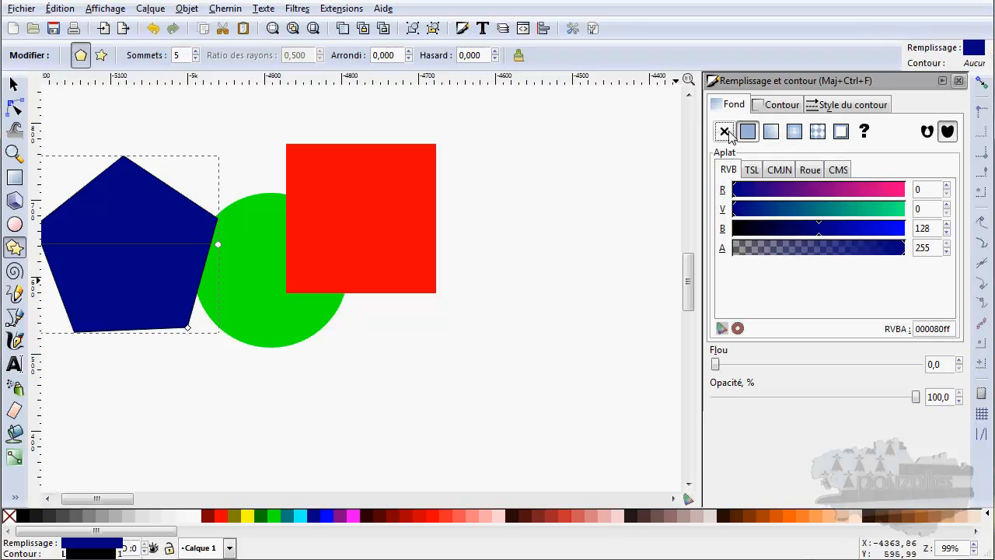
{"action": "left_click", "coordinate": [724, 132]}
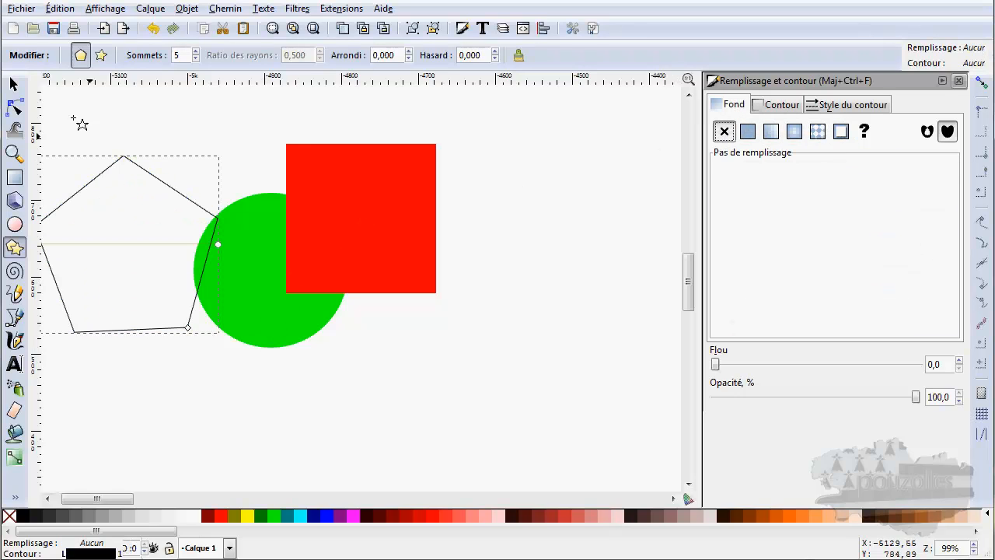
Remove the circle's fill and give it a black swatch stroke
{"action": "left_click", "coordinate": [16, 84]}
{"action": "left_click", "coordinate": [262, 336]}
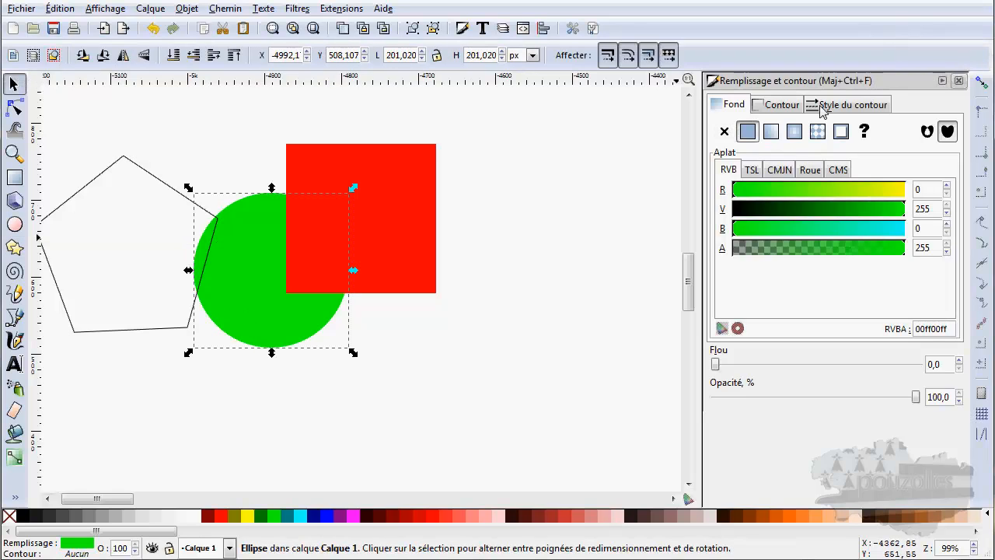
{"action": "left_click", "coordinate": [724, 132]}
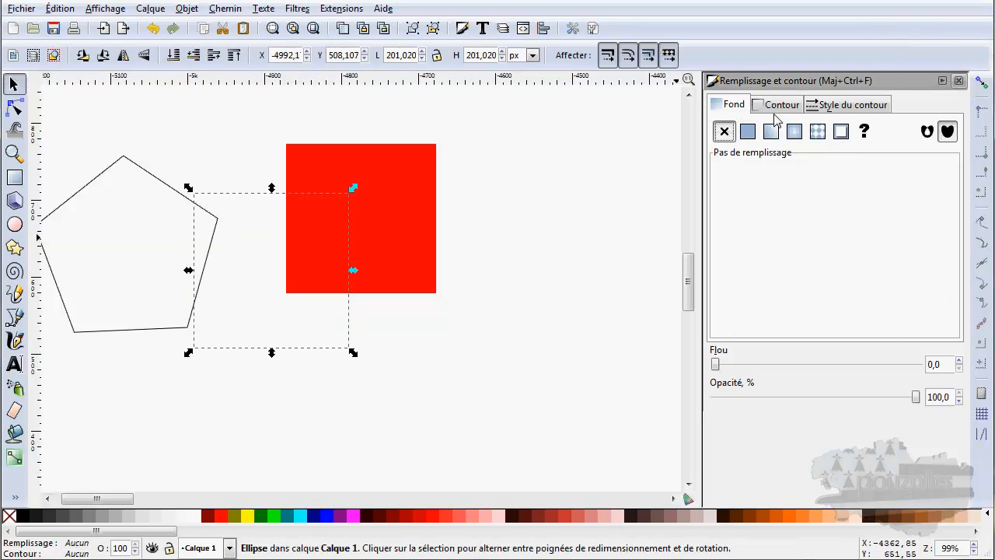
{"action": "left_click", "coordinate": [781, 105]}
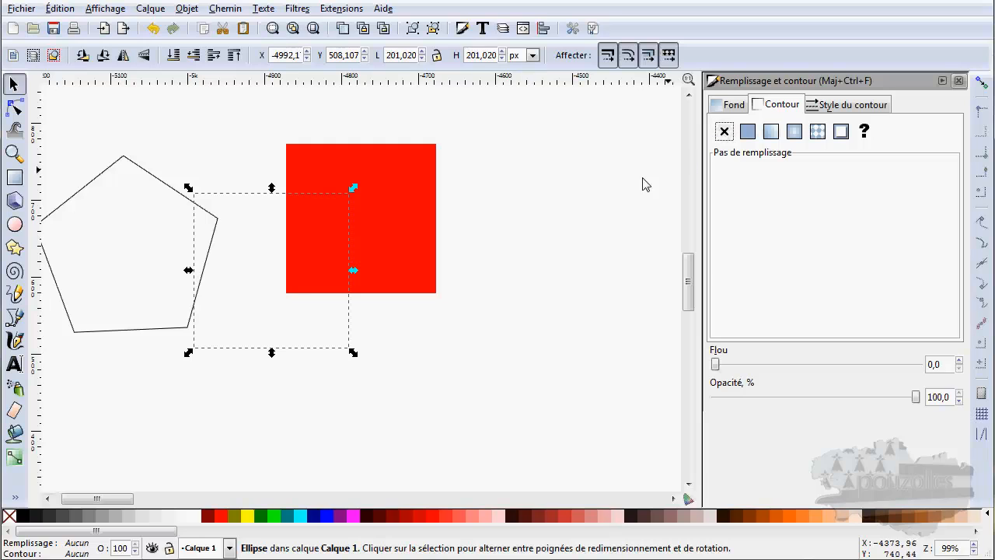
{"action": "left_click", "coordinate": [840, 131]}
Give the red rectangle a black swatch stroke and remove its fill
{"action": "left_click", "coordinate": [429, 193]}
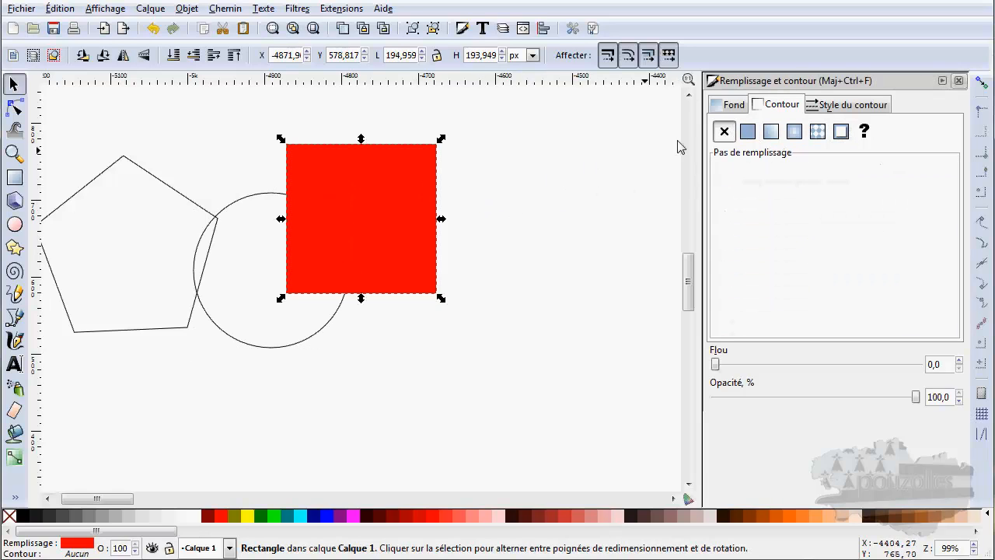
{"action": "left_click", "coordinate": [840, 131]}
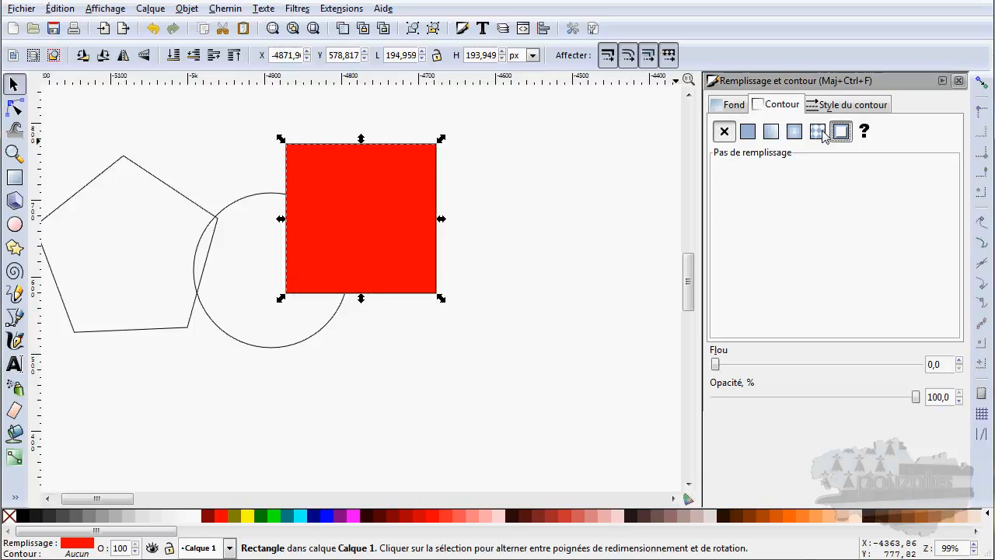
{"action": "left_click", "coordinate": [736, 106]}
{"action": "left_click", "coordinate": [724, 133]}
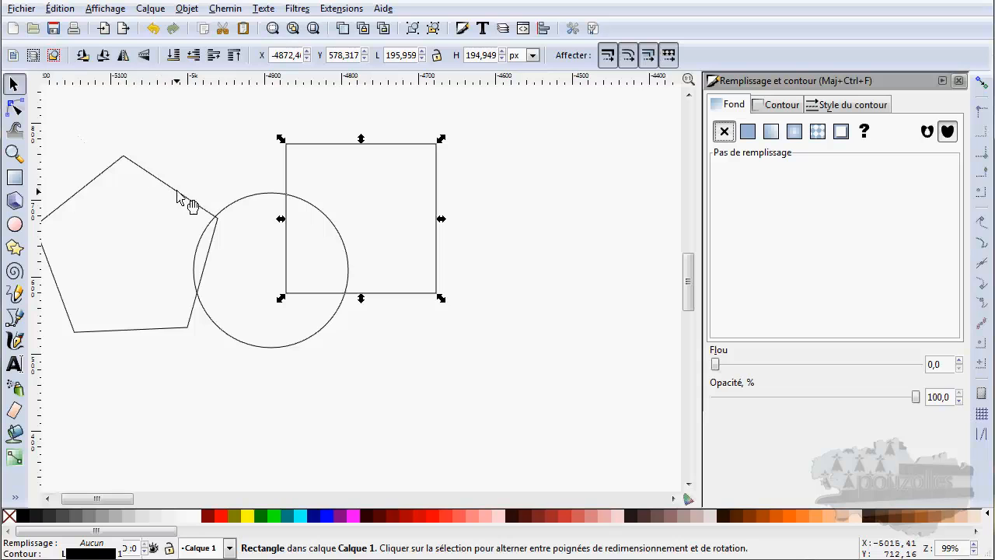
Move the pentagon so its right corner reaches well inside the circle, and fill the circle with red
{"action": "left_click_drag", "start_coordinate": [181, 199], "coordinate": [386, 277]}
{"action": "left_click", "coordinate": [268, 161]}
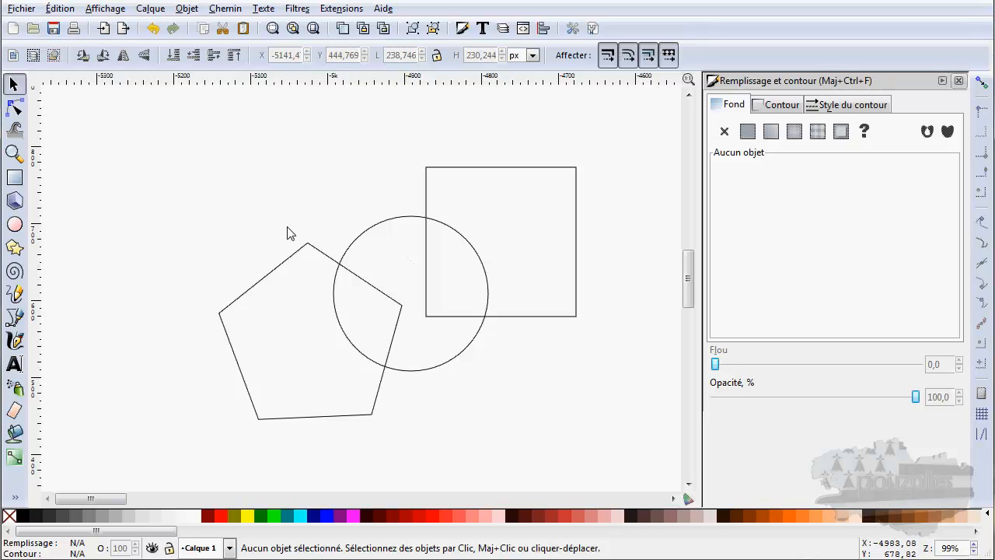
{"action": "left_click", "coordinate": [363, 234]}
{"action": "left_click", "coordinate": [220, 516]}
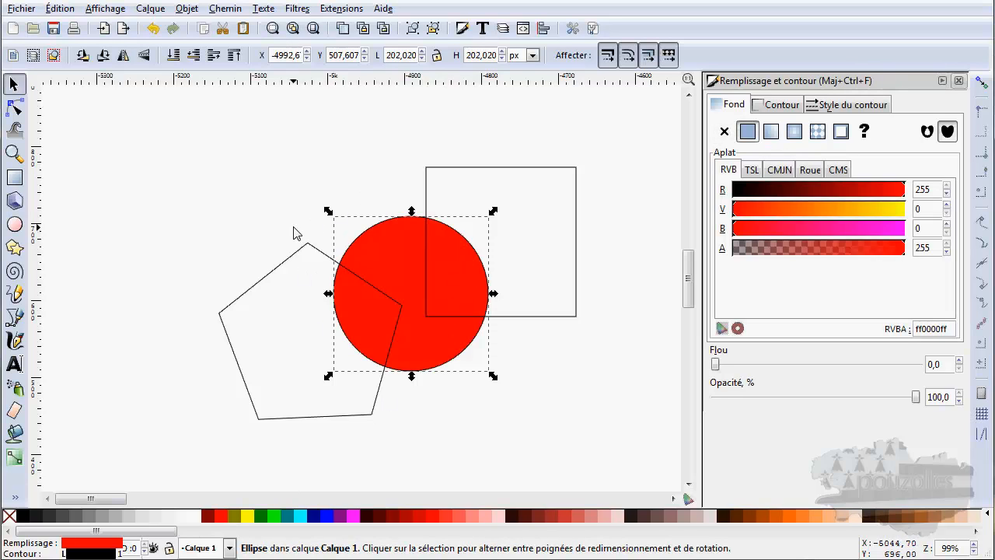
With nothing selected, use the Paint Bucket to fill the overlap of the pentagon and red circle in bright green
{"action": "key", "text": "ctrl"}
{"action": "left_click", "coordinate": [14, 433]}
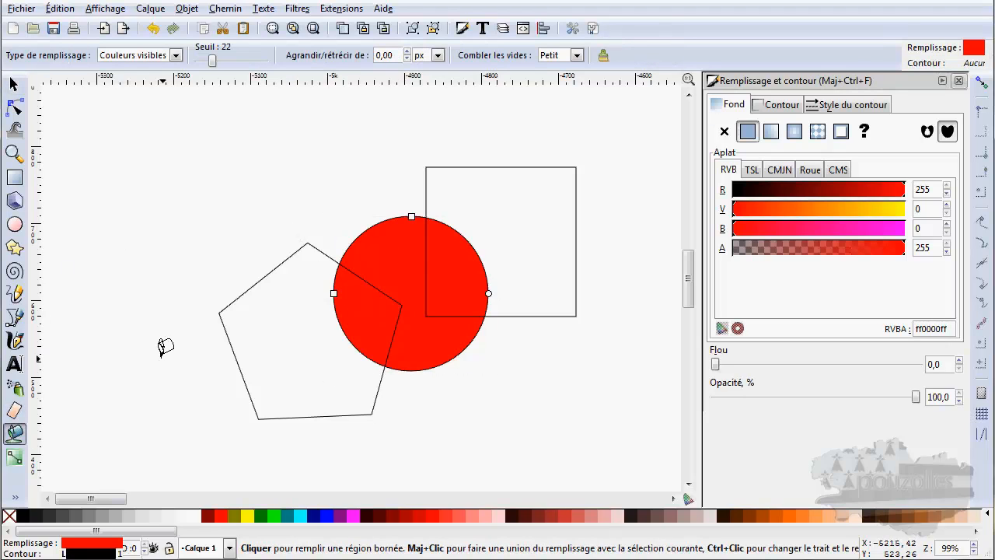
{"action": "left_click", "coordinate": [14, 83]}
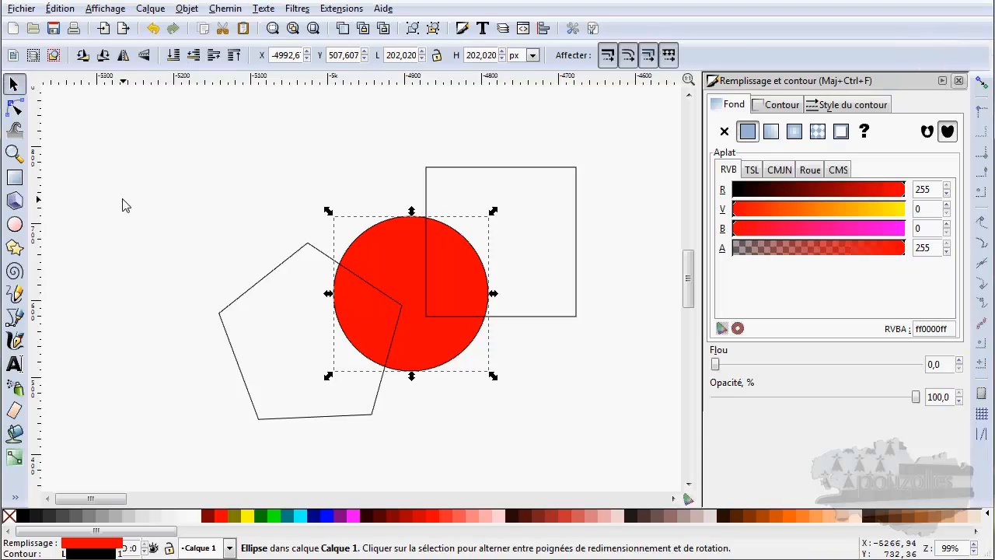
{"action": "left_click", "coordinate": [125, 204]}
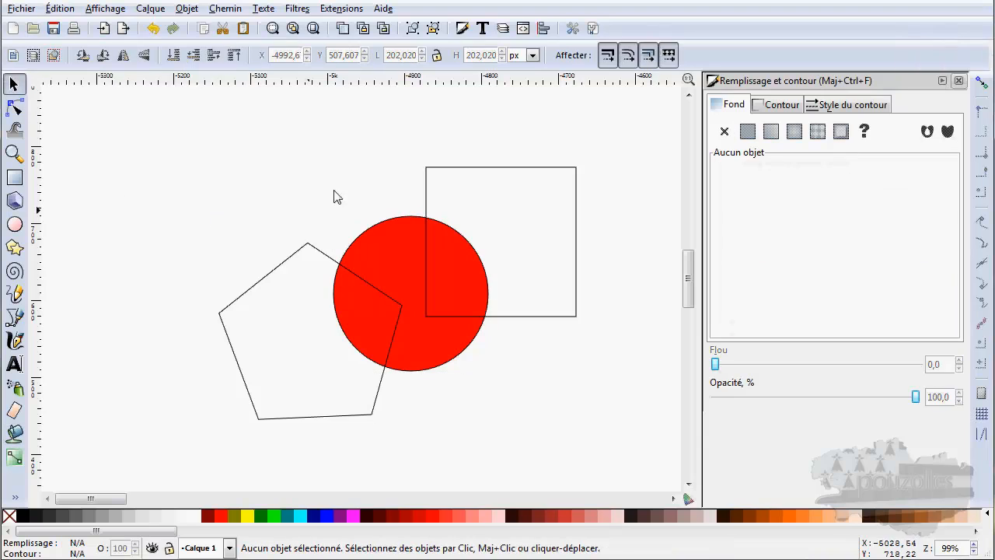
{"action": "left_click", "coordinate": [14, 433]}
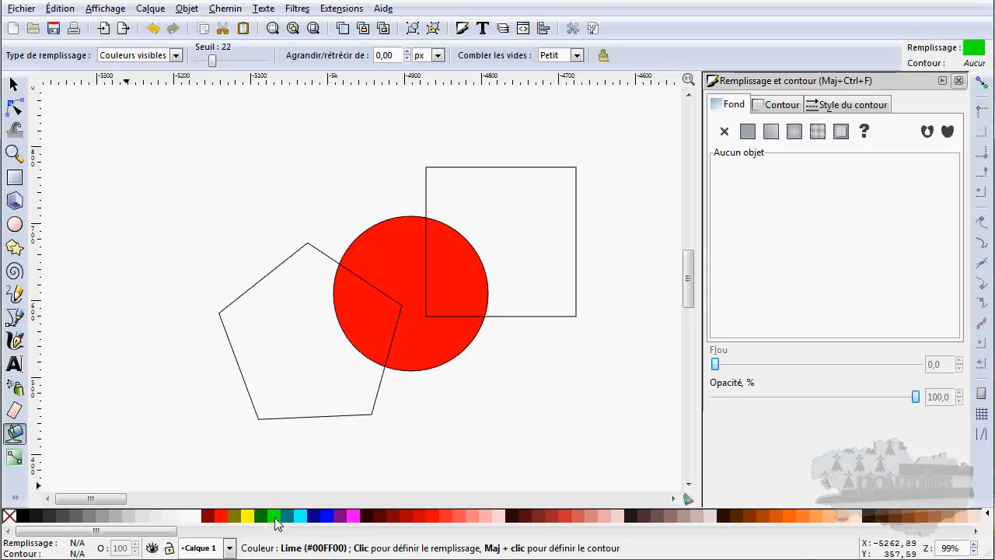
{"action": "left_click", "coordinate": [366, 303]}
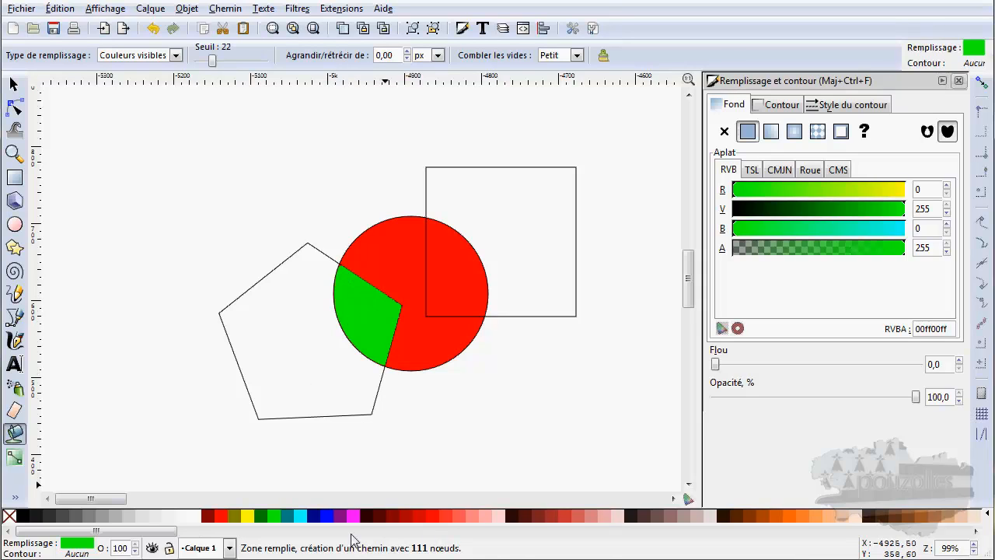
Recolour the filled overlap area cyan and deselect it
{"action": "left_click", "coordinate": [300, 516]}
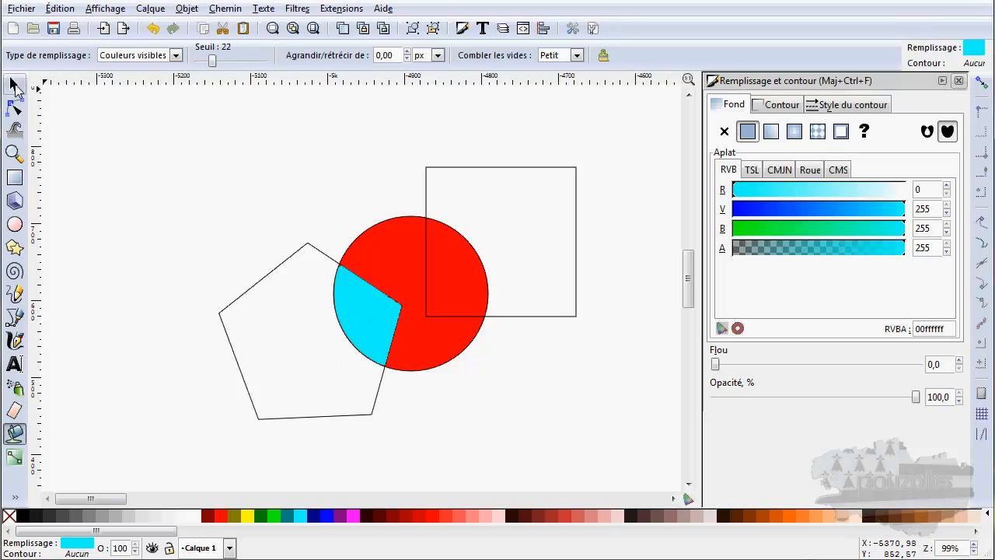
{"action": "left_click", "coordinate": [15, 85]}
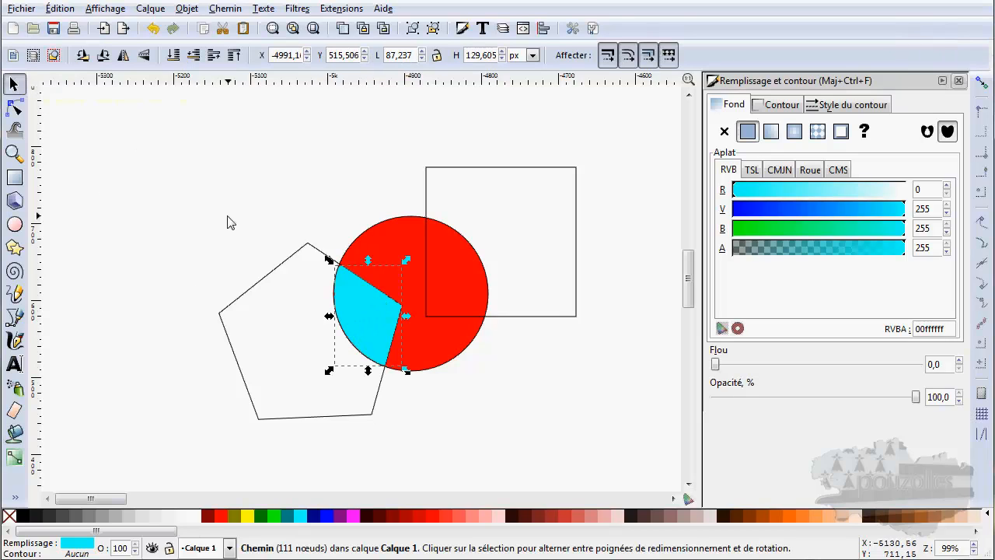
{"action": "left_click", "coordinate": [190, 200]}
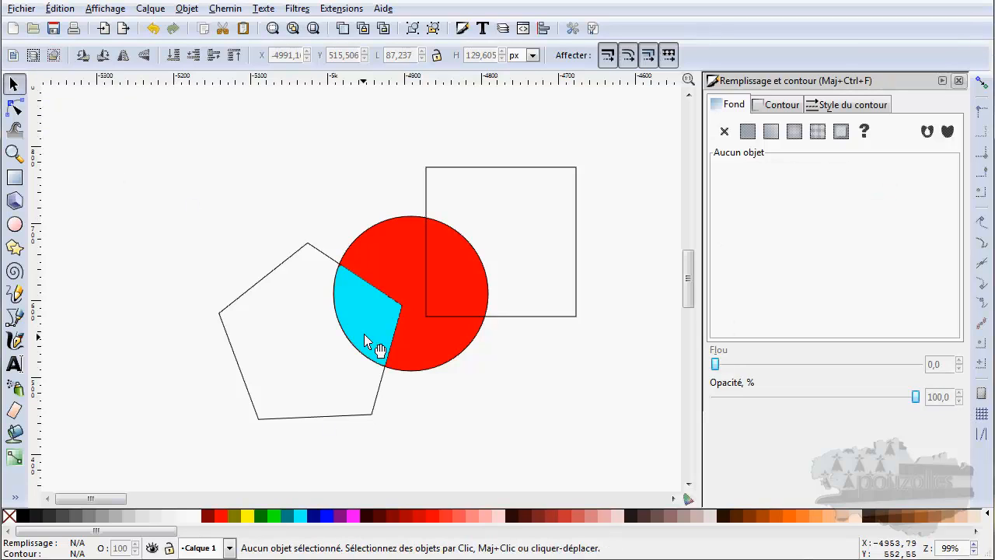
Bucket-fill the cyan overlap area in bright green and undo a trial recolour of it to Fuchsia
{"action": "left_click", "coordinate": [14, 433]}
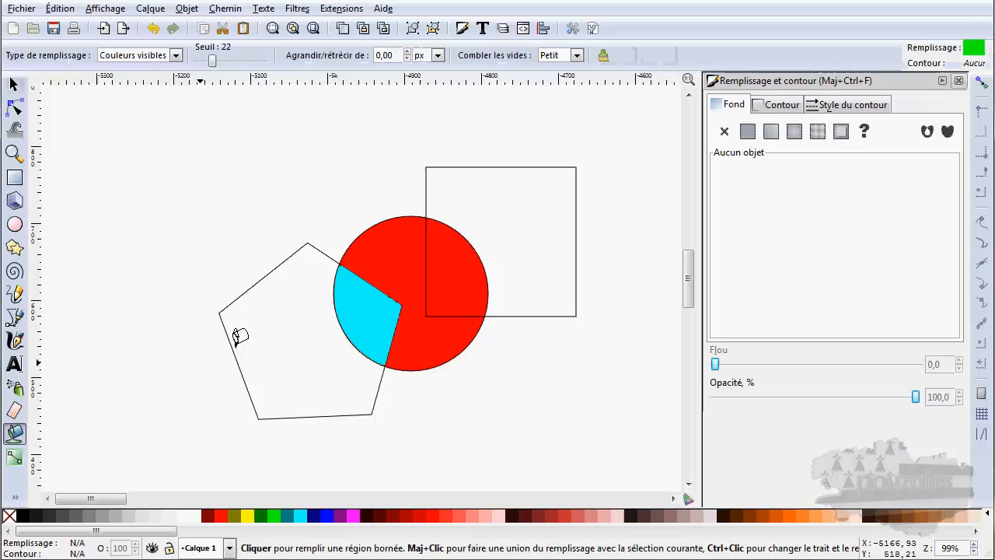
{"action": "left_click", "coordinate": [369, 301]}
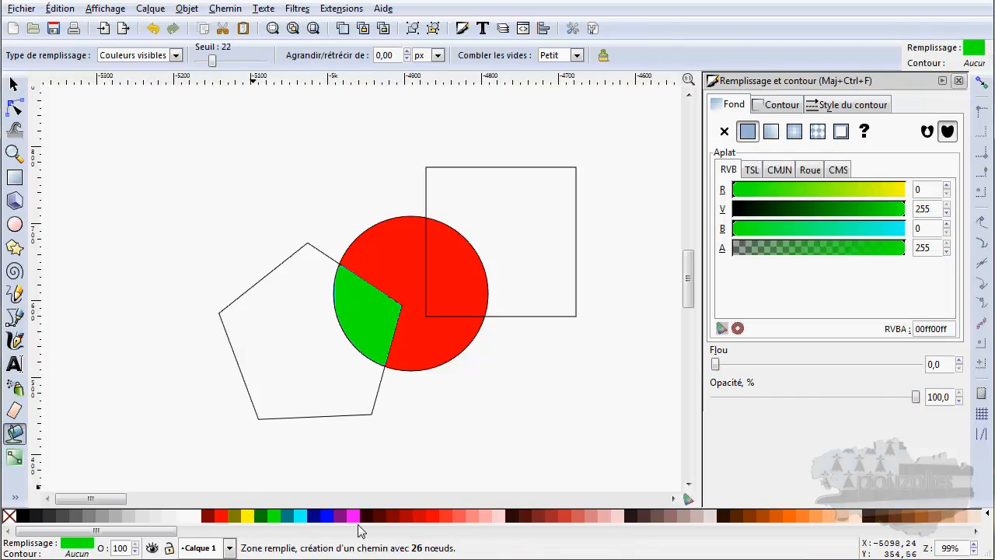
{"action": "left_click", "coordinate": [354, 516]}
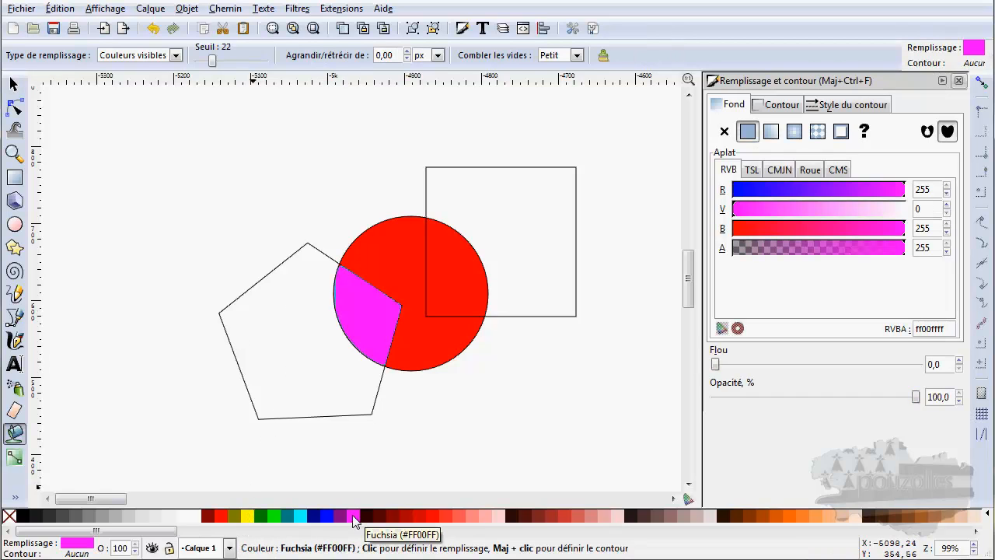
{"action": "key", "text": "ctrl+z"}
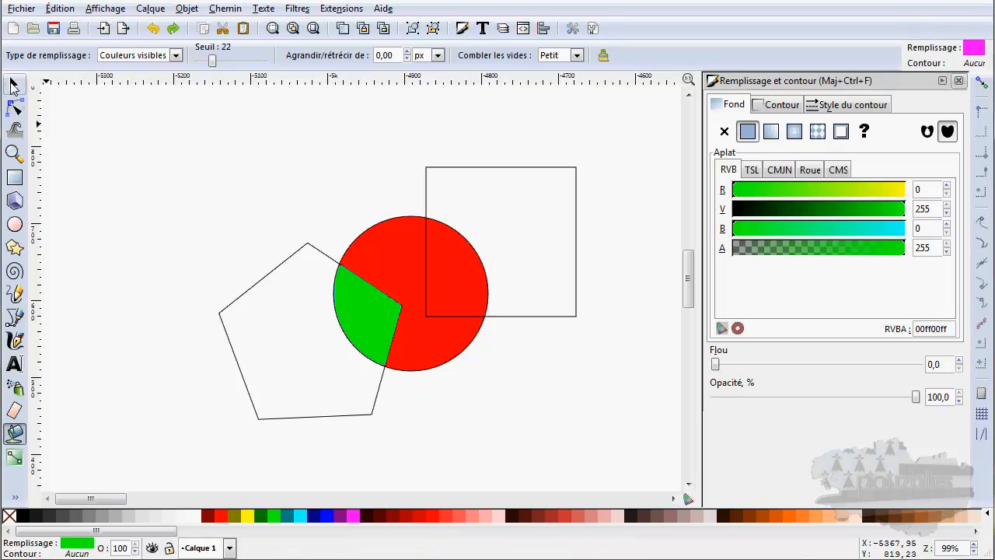
Bucket-fill the red area of the circle in fuchsia and deselect it
{"action": "left_click", "coordinate": [463, 268]}
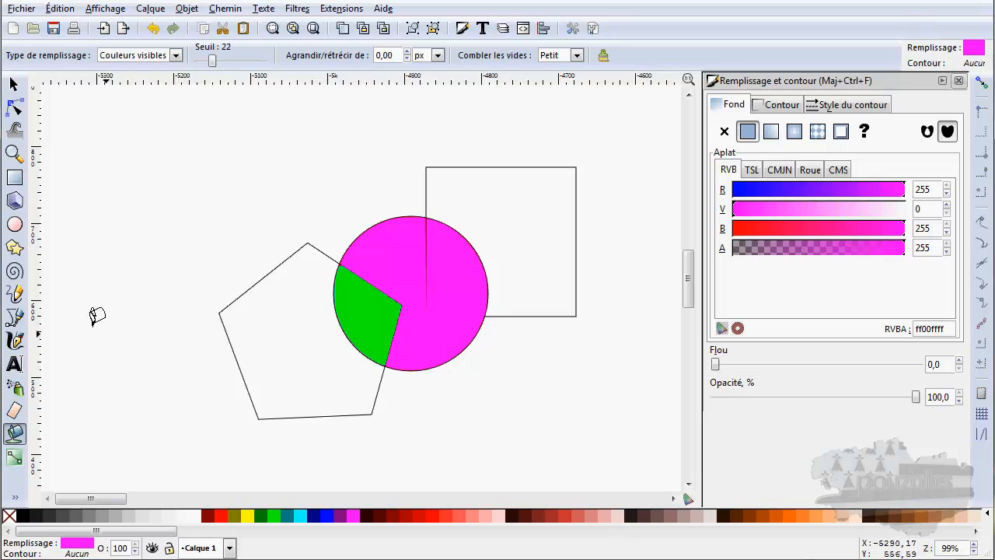
{"action": "left_click", "coordinate": [13, 84]}
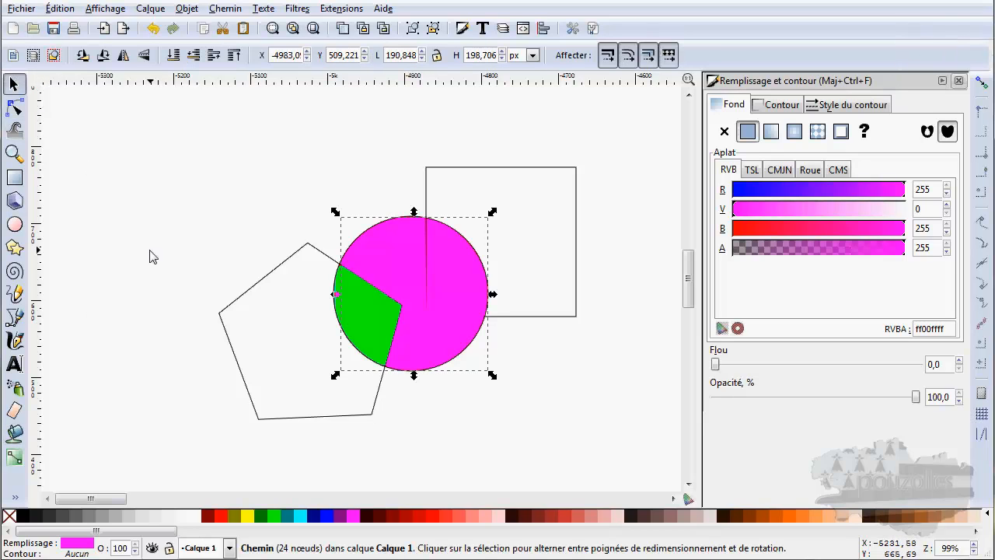
{"action": "key", "text": "Escape"}
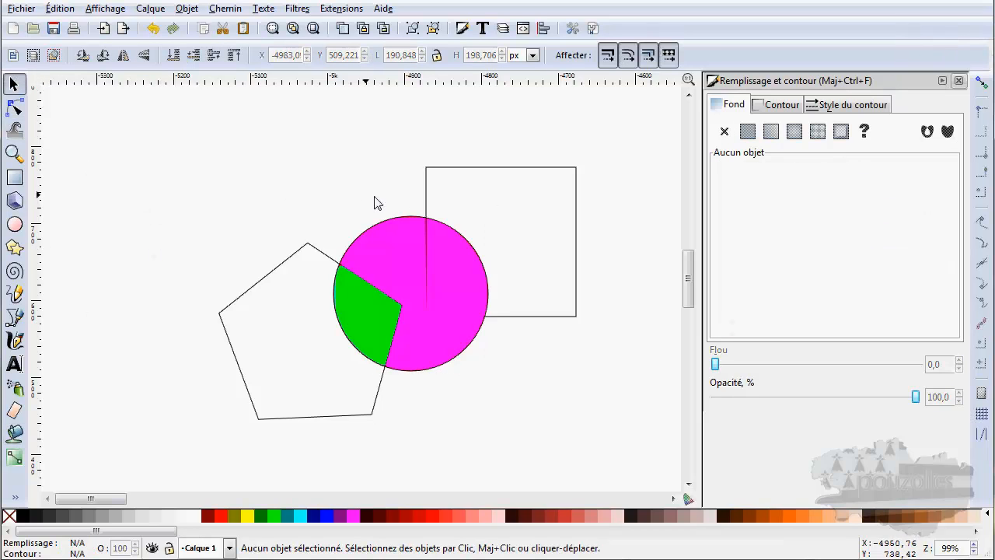
Choose blue for the Paint Bucket, try filling the fuchsia area of the circle with it, and undo that fill
{"action": "left_click", "coordinate": [14, 432]}
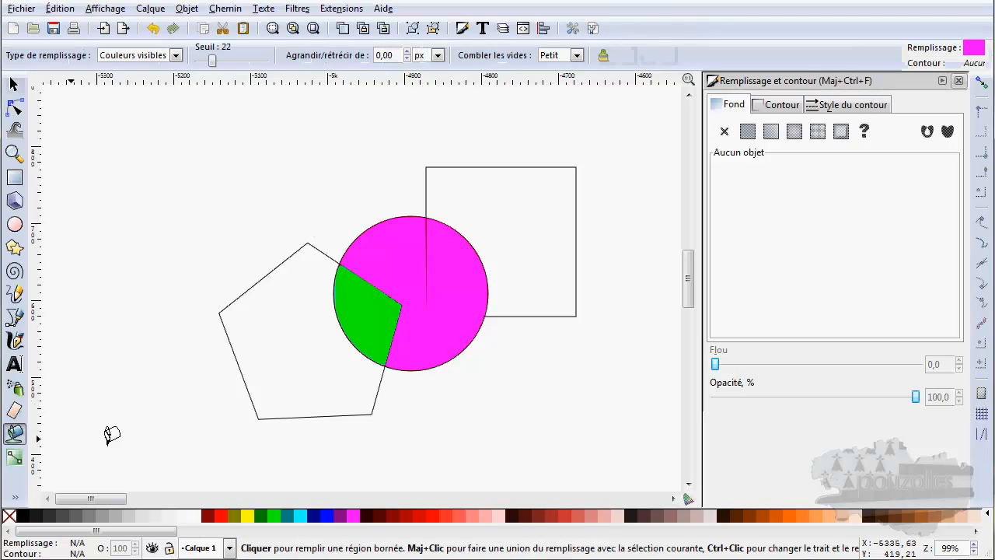
{"action": "left_click", "coordinate": [325, 515]}
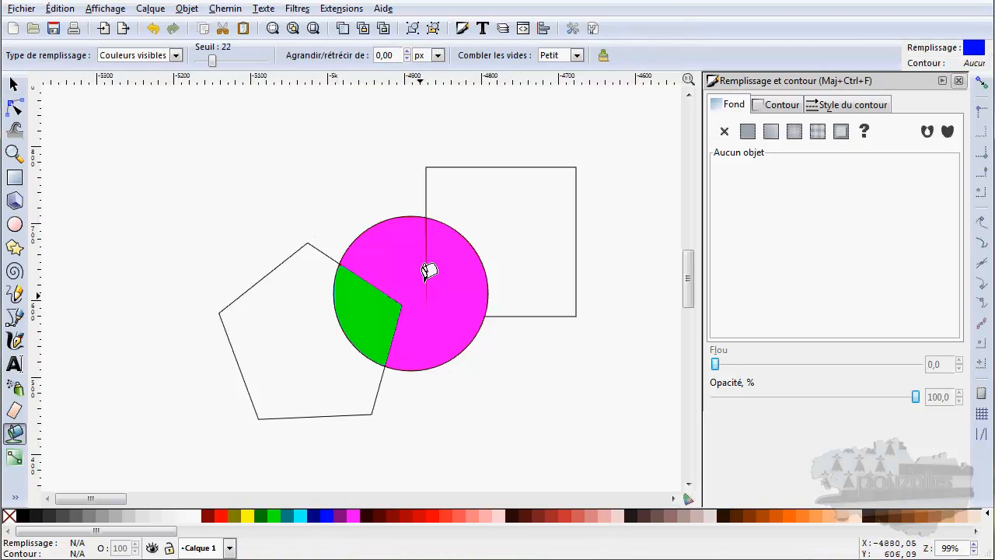
{"action": "left_click", "coordinate": [450, 264]}
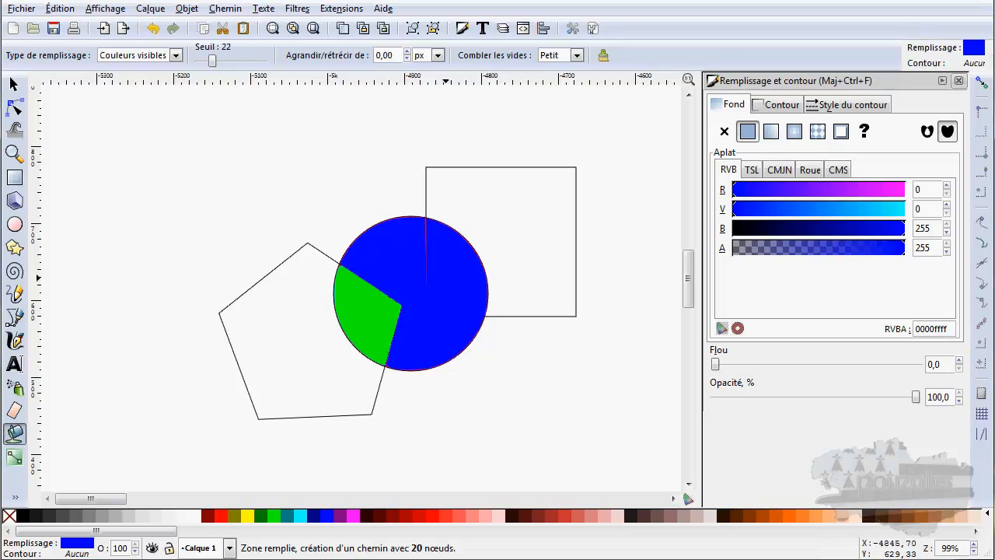
{"action": "left_click", "coordinate": [13, 82]}
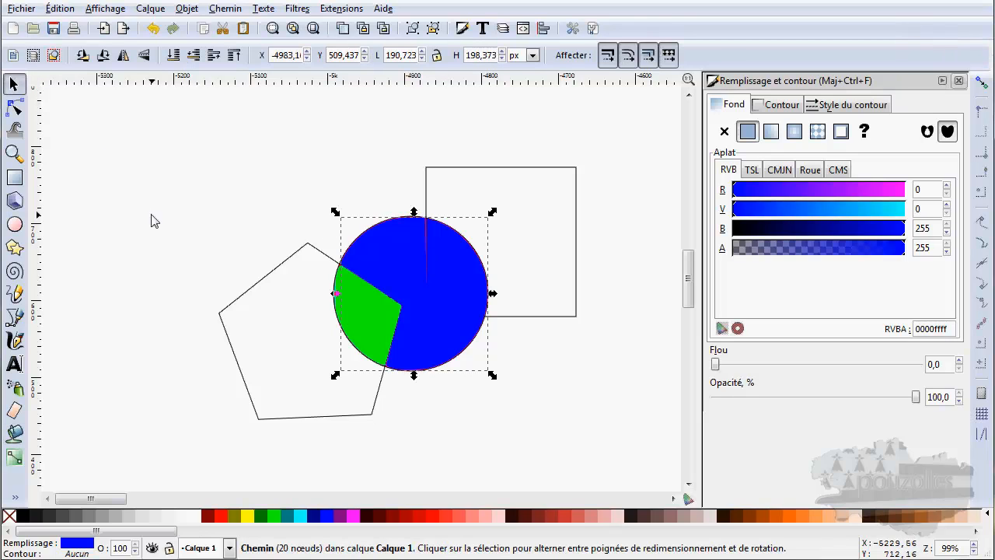
{"action": "key", "text": "ctrl+z"}
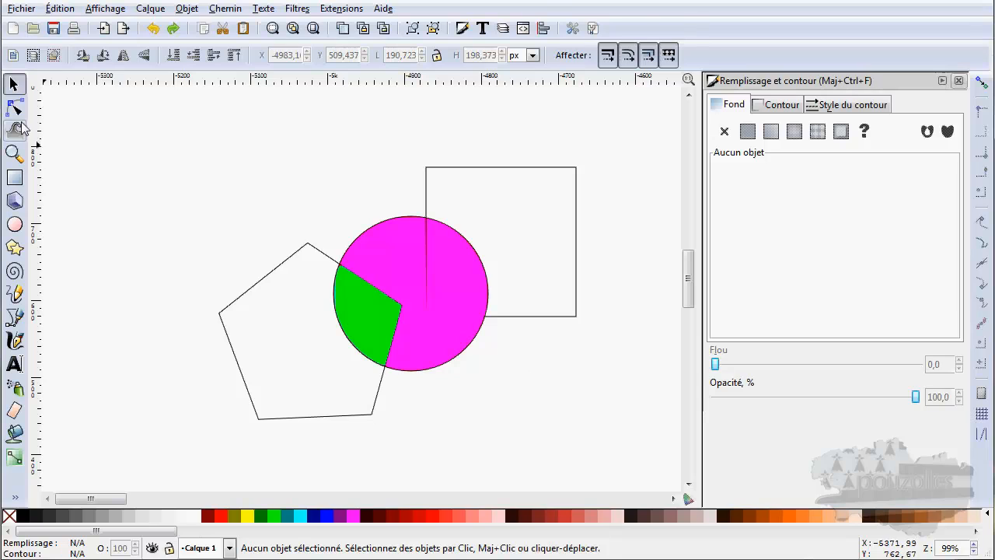
Bucket-fill the part of the pentagon outside the circle in blue
{"action": "left_click", "coordinate": [14, 433]}
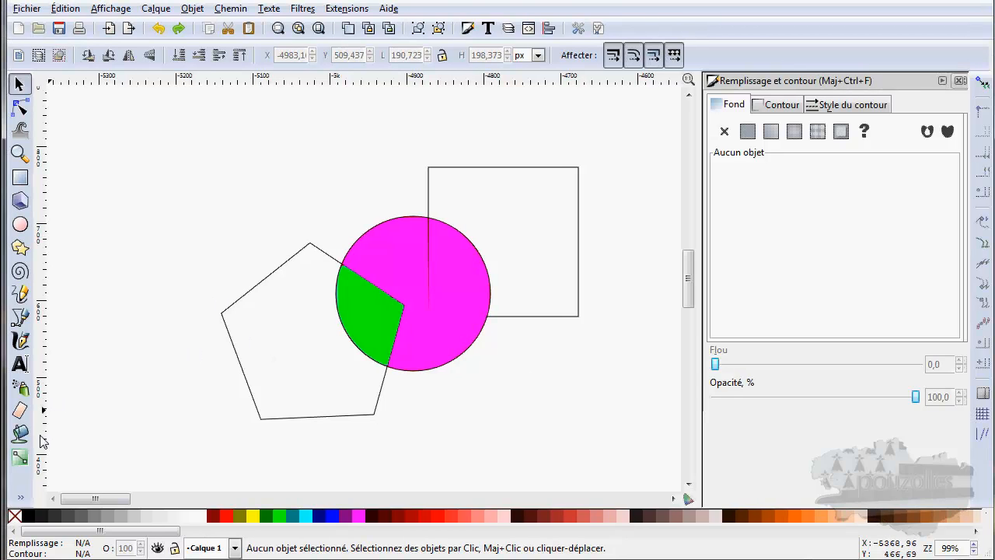
{"action": "left_click", "coordinate": [287, 356]}
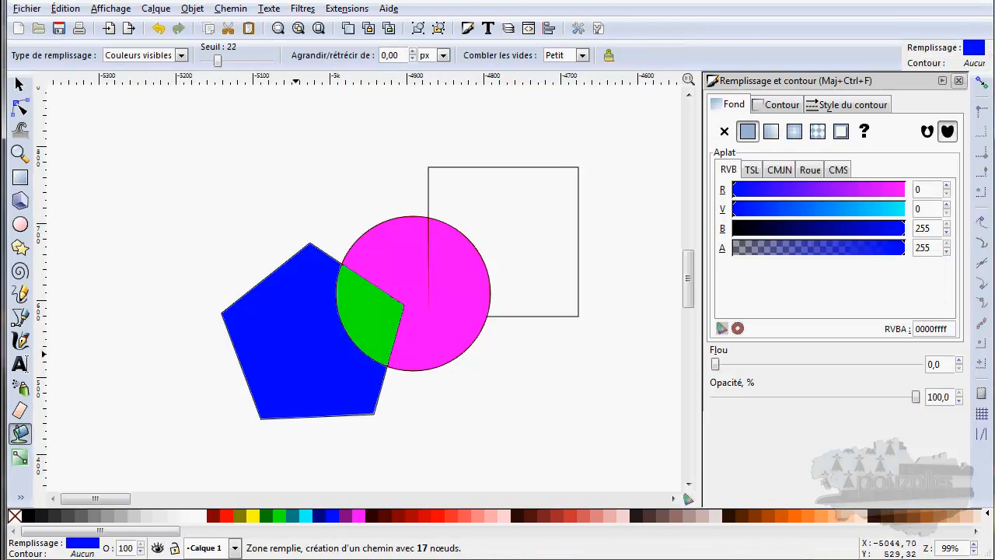
{"action": "left_click", "coordinate": [21, 86]}
With nothing selected, bucket-fill the fuchsia area of the circle in dark red (aa0000)
{"action": "left_click", "coordinate": [480, 178]}
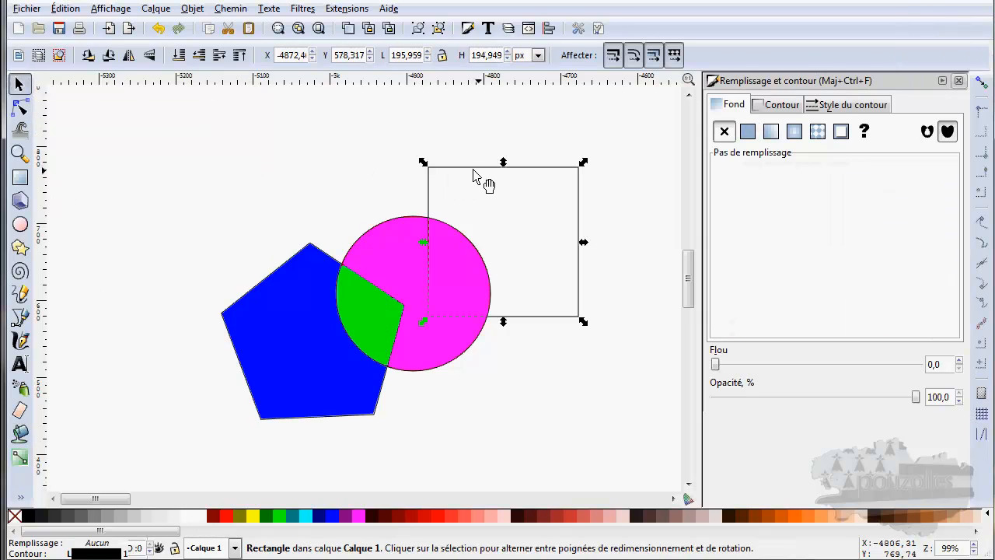
{"action": "left_click", "coordinate": [279, 196]}
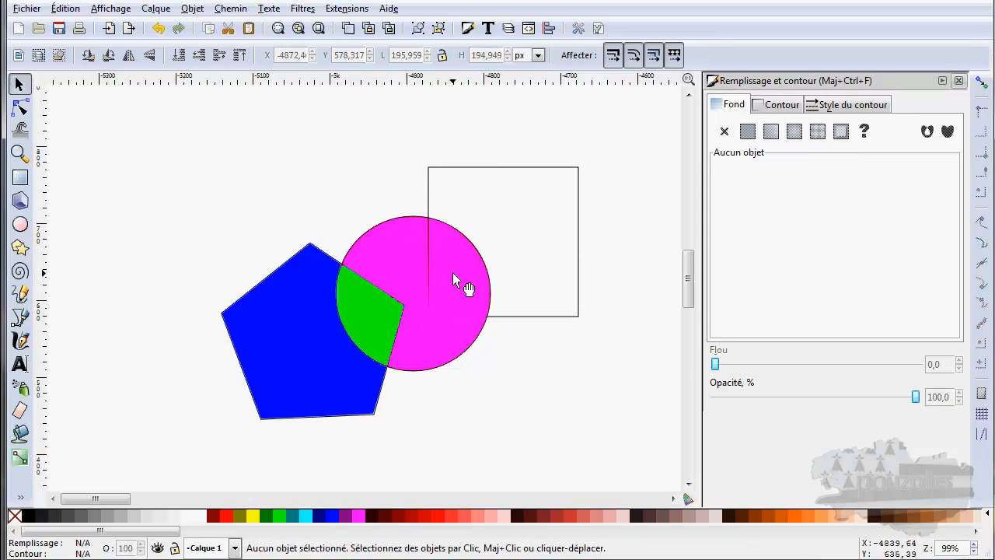
{"action": "left_click", "coordinate": [20, 433]}
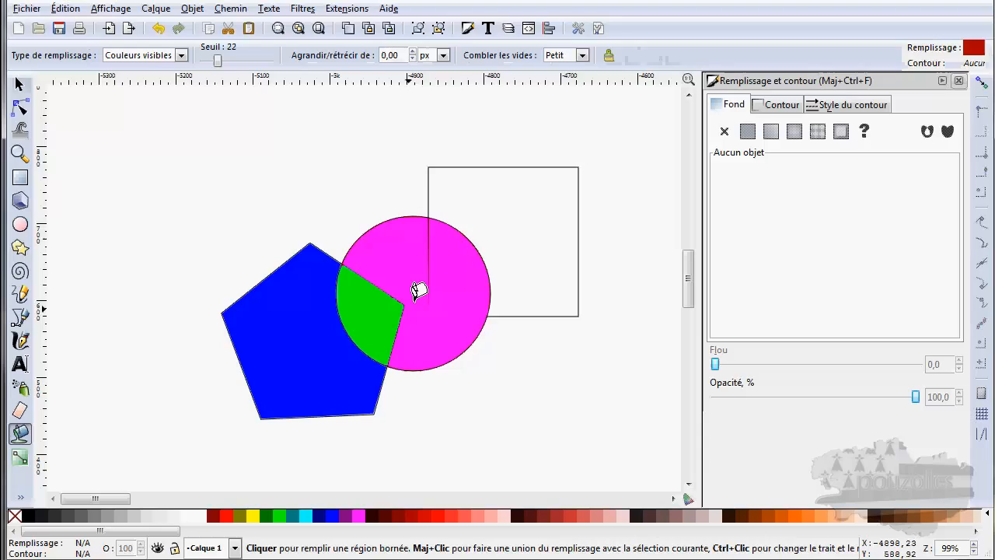
{"action": "left_click", "coordinate": [462, 268]}
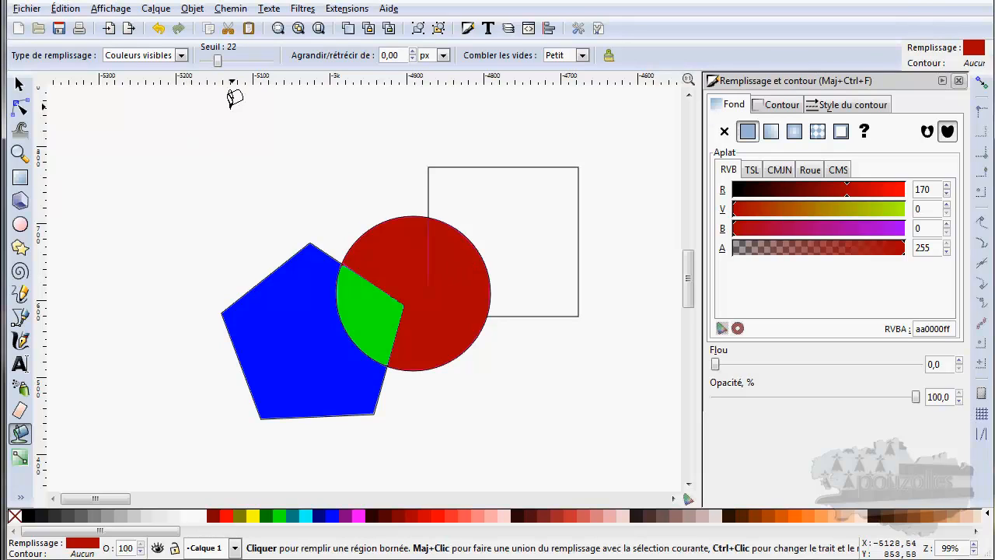
{"action": "left_click", "coordinate": [19, 84]}
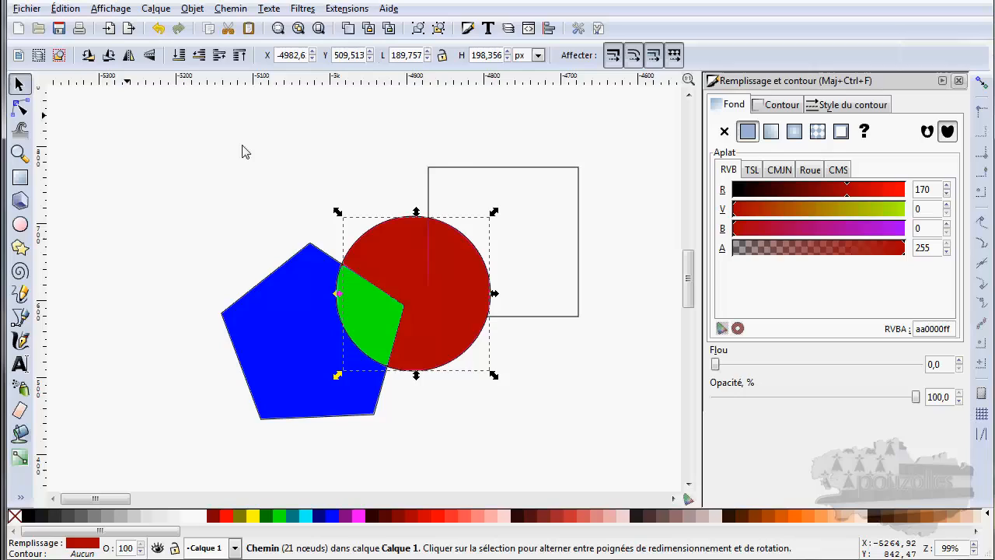
Give the square a trial yellow fill, raise it in front of the circle, and clear its fill
{"action": "left_click", "coordinate": [475, 168]}
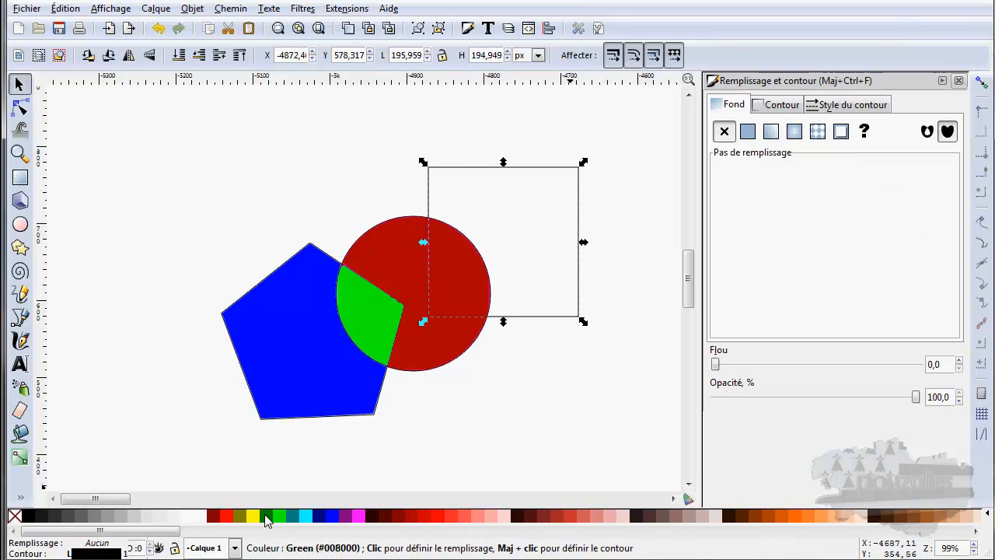
{"action": "left_click", "coordinate": [253, 518]}
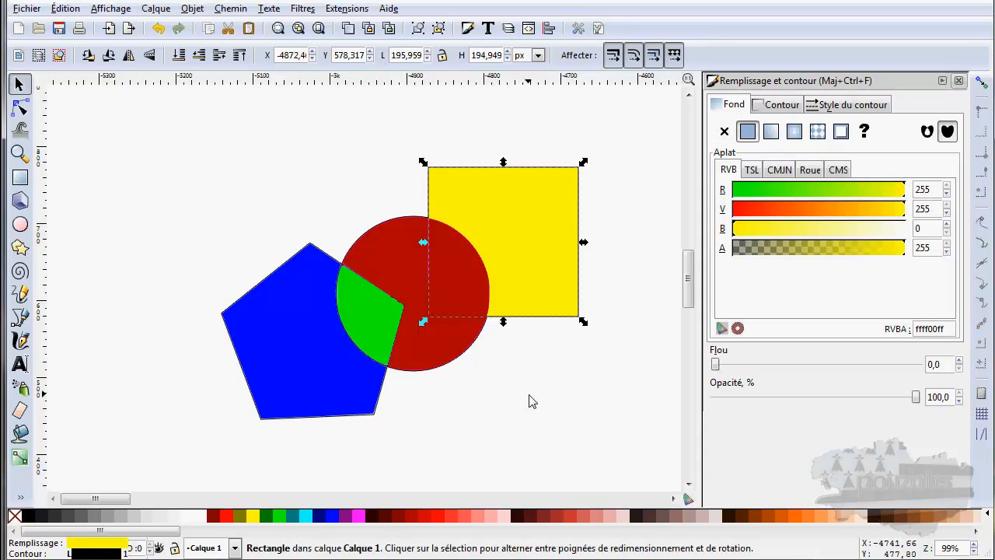
{"action": "left_click", "coordinate": [220, 55]}
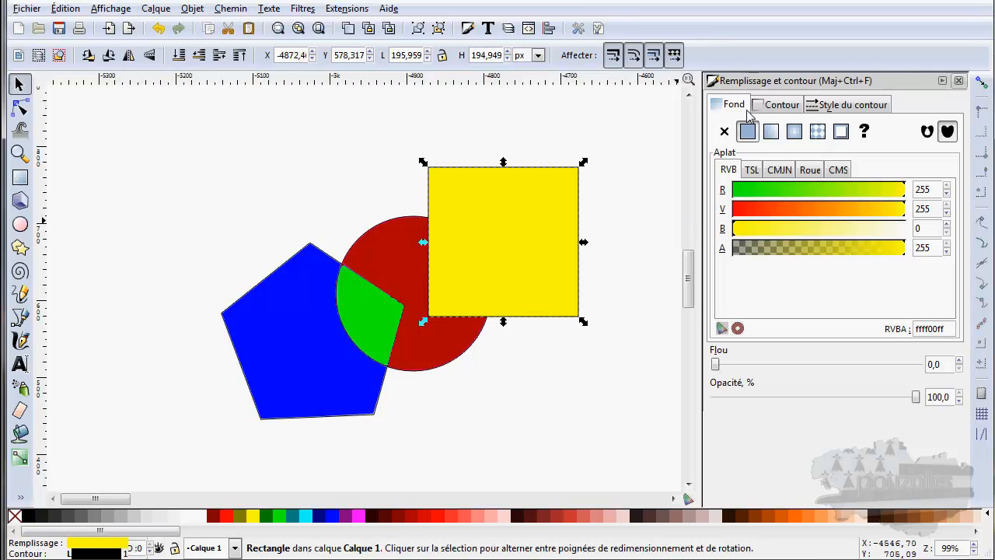
{"action": "left_click", "coordinate": [723, 131]}
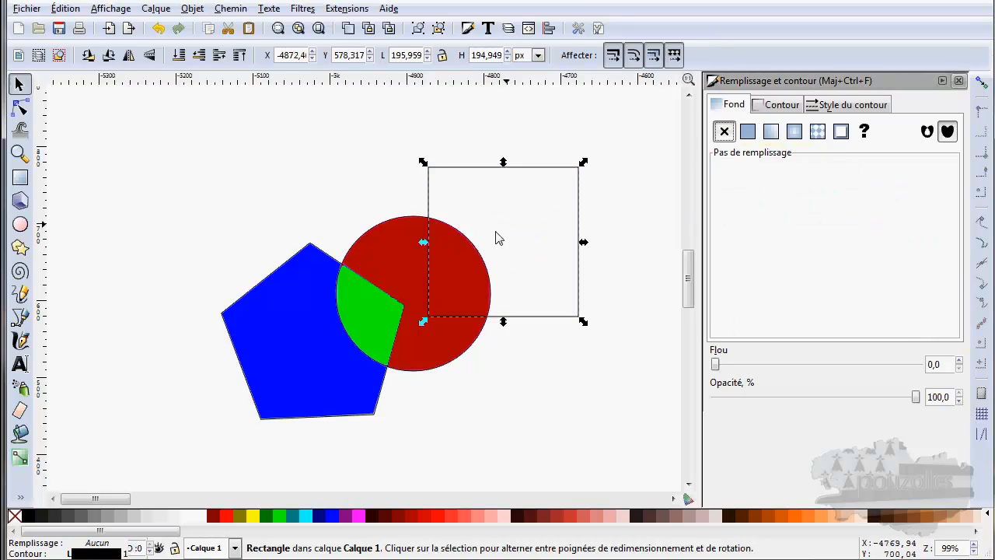
Remove the fill from the dark red area of the circle and leave nothing selected
{"action": "left_click", "coordinate": [467, 269]}
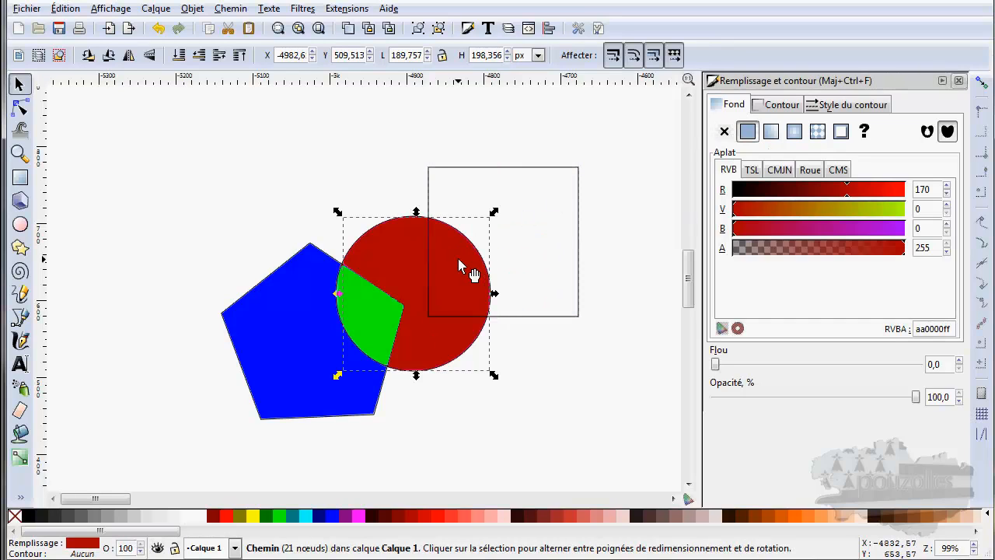
{"action": "left_click", "coordinate": [723, 131]}
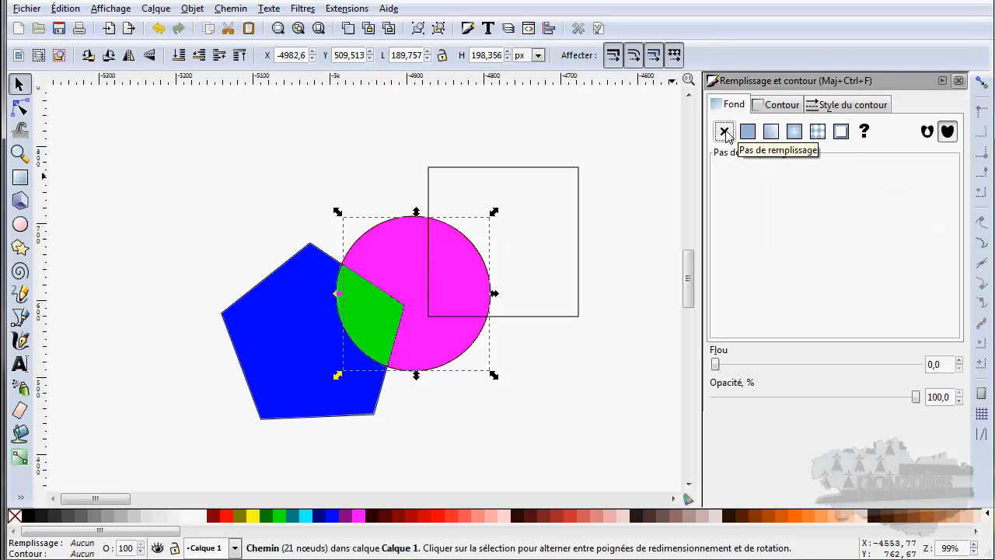
{"action": "left_click", "coordinate": [514, 170]}
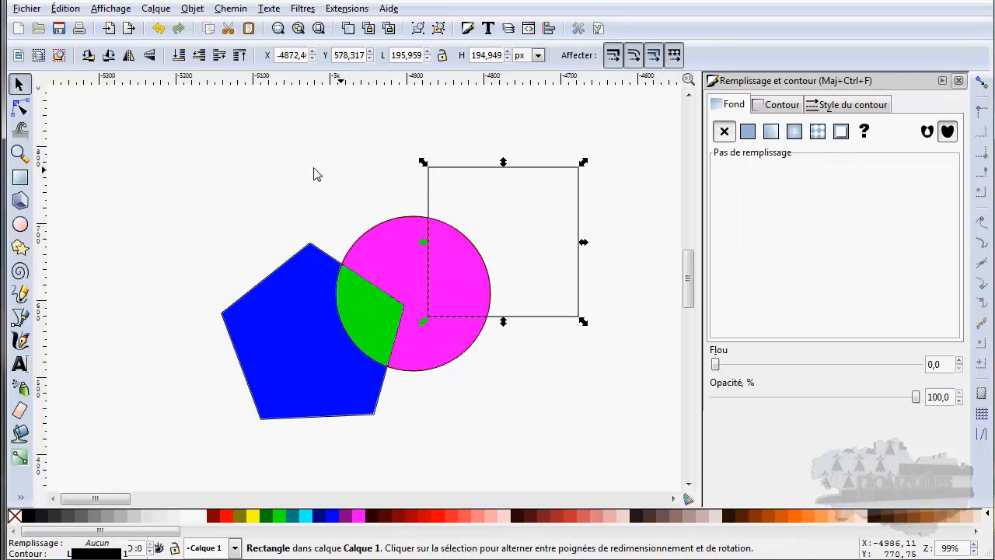
{"action": "left_click", "coordinate": [208, 222]}
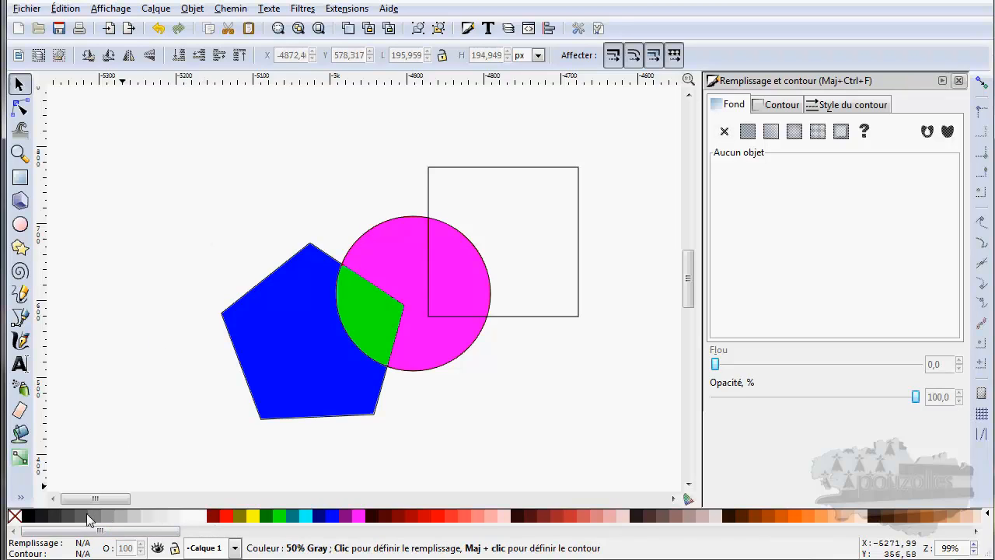
Use the Paint Bucket with no fill colour on the circle and square overlap and inside the square, and deselect the outcome
{"action": "left_click", "coordinate": [19, 433]}
{"action": "left_click", "coordinate": [455, 276]}
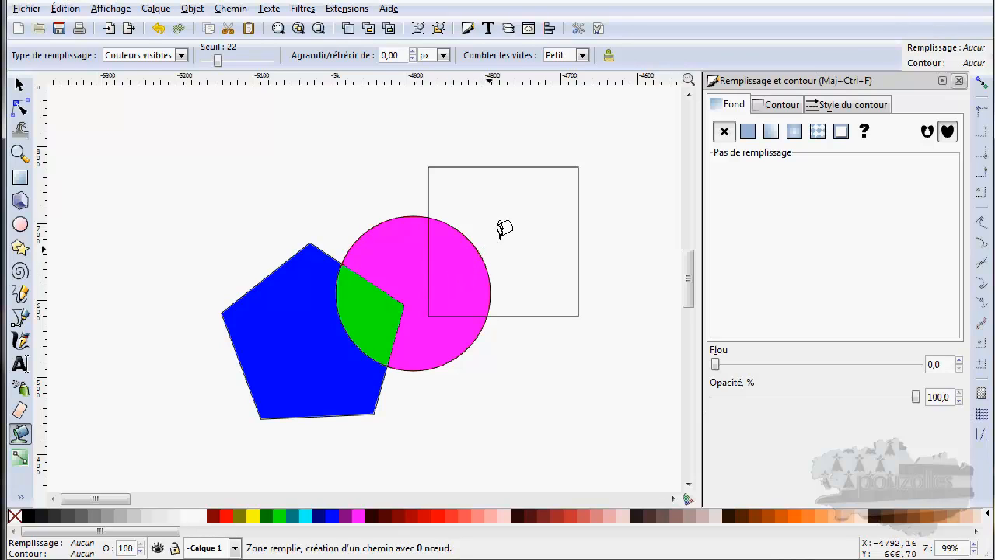
{"action": "left_click", "coordinate": [526, 171]}
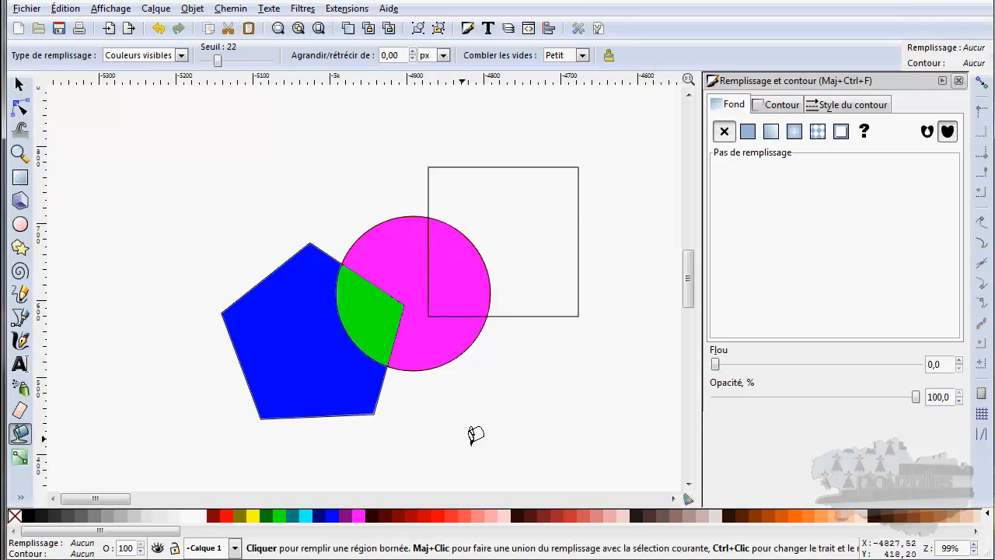
{"action": "left_click", "coordinate": [20, 84]}
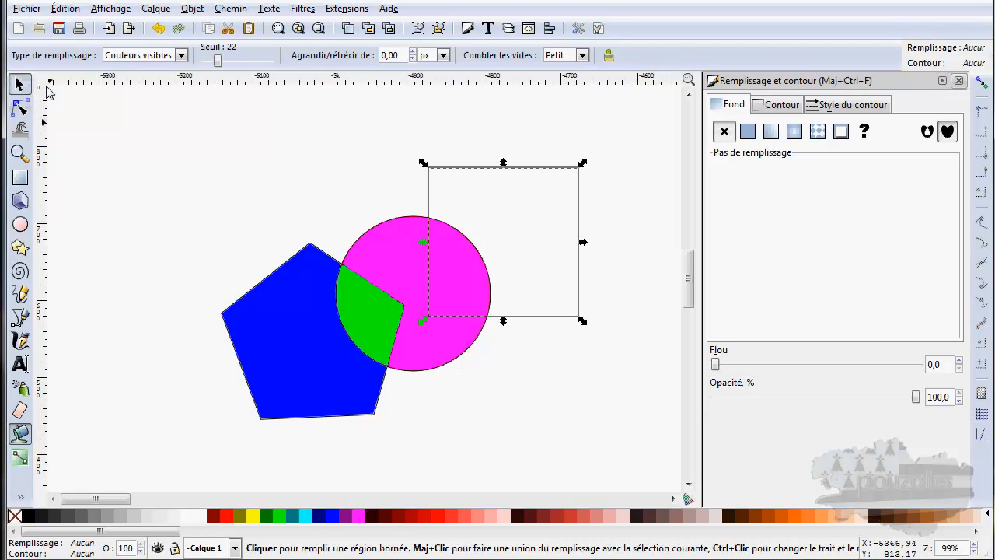
{"action": "left_click", "coordinate": [576, 164]}
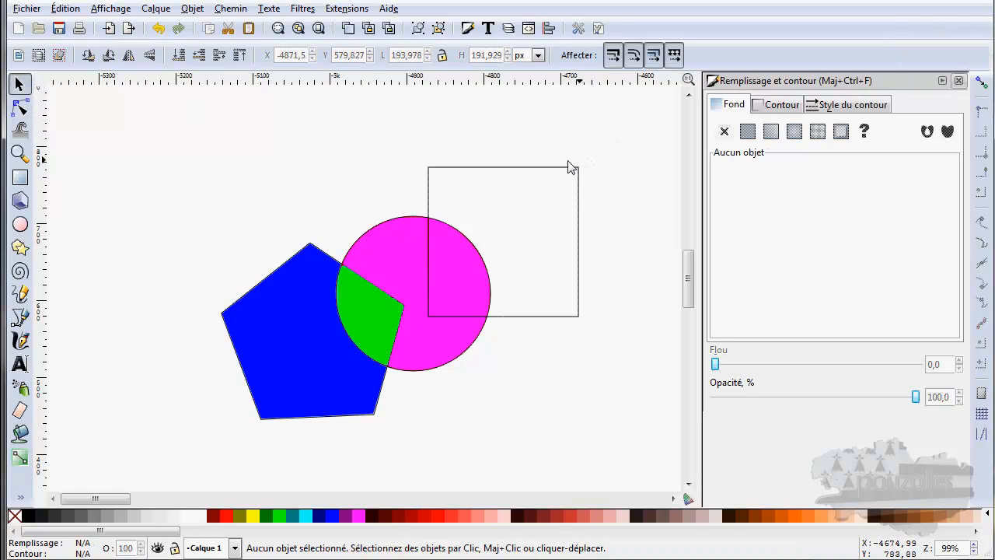
Try deleting the square outline and undo the deletion
{"action": "left_click", "coordinate": [521, 177]}
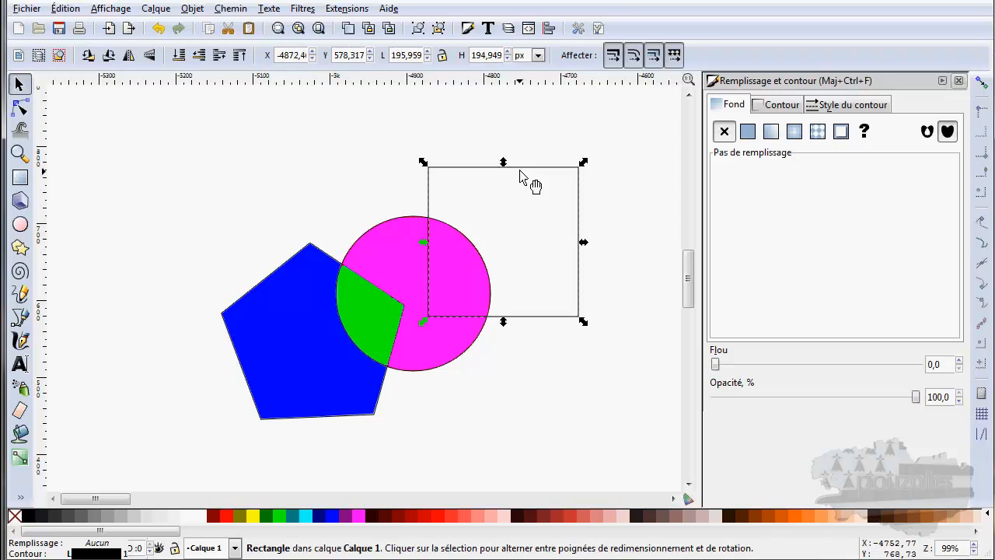
{"action": "key", "text": "Delete"}
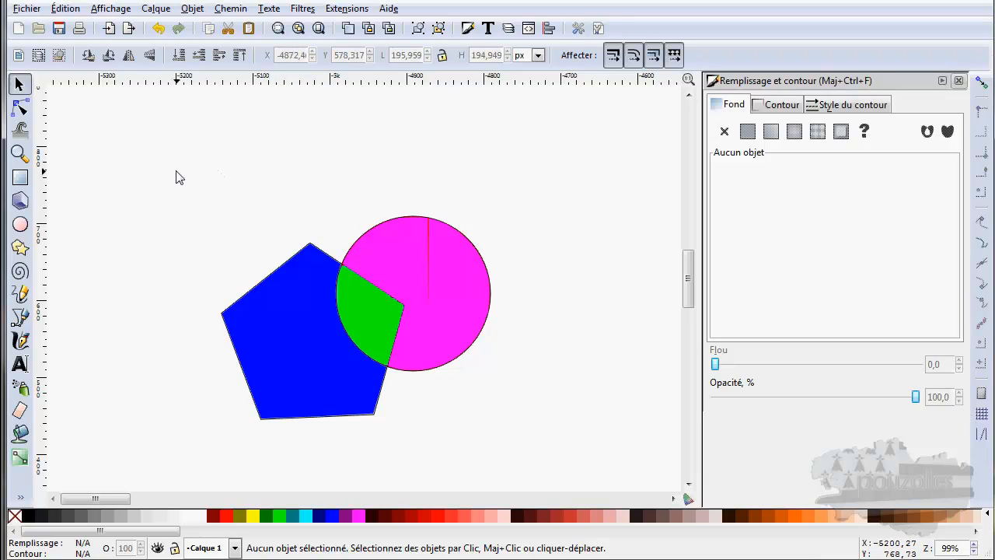
{"action": "key", "text": "ctrl+z"}
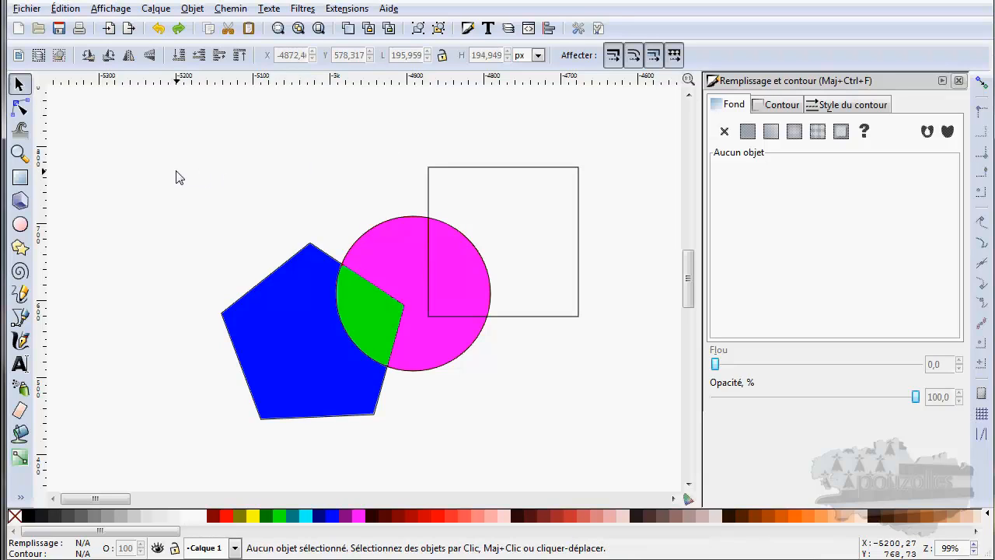
Try moving the square upwards twice to expose the circle area beneath it, undoing each move
{"action": "left_click_drag", "start_coordinate": [497, 178], "coordinate": [491, 154]}
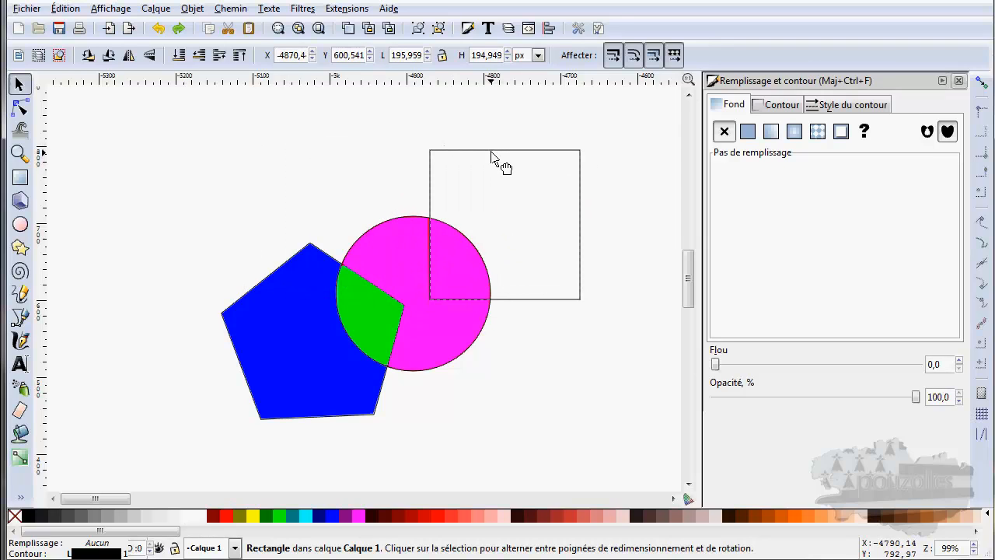
{"action": "key", "text": "ctrl+z"}
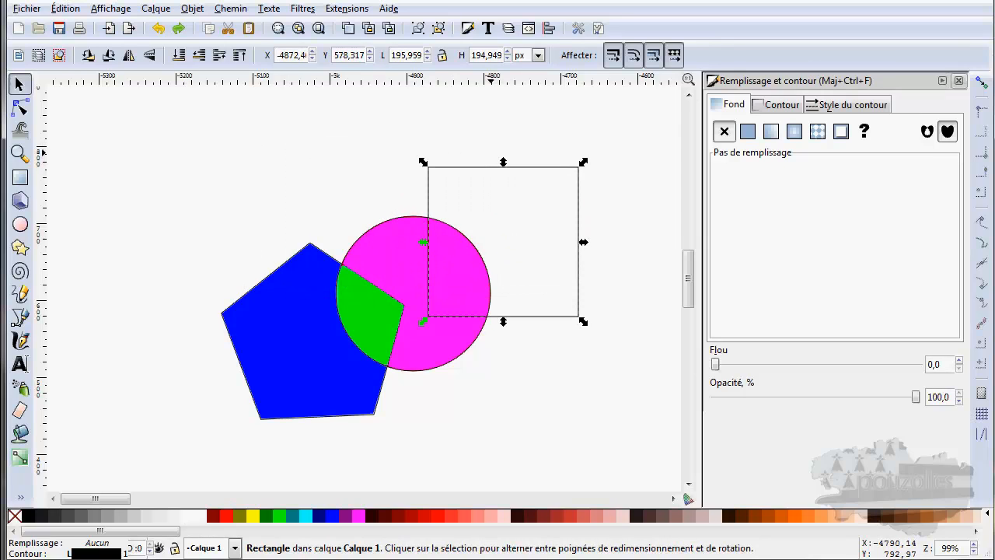
{"action": "left_click_drag", "start_coordinate": [490, 168], "coordinate": [509, 145]}
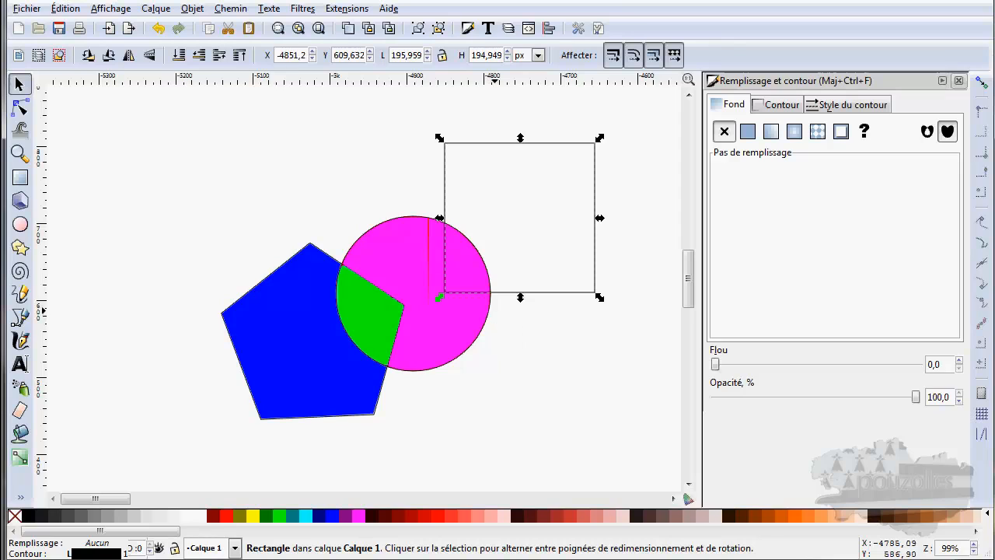
{"action": "left_click_drag", "start_coordinate": [518, 293], "coordinate": [502, 316]}
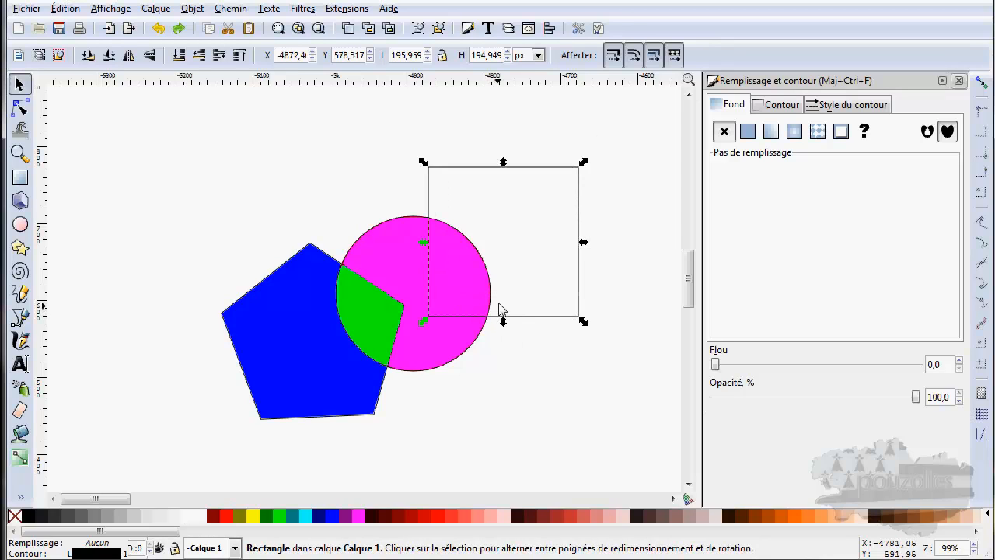
Delete the square outline from the drawing
{"action": "left_click", "coordinate": [501, 177]}
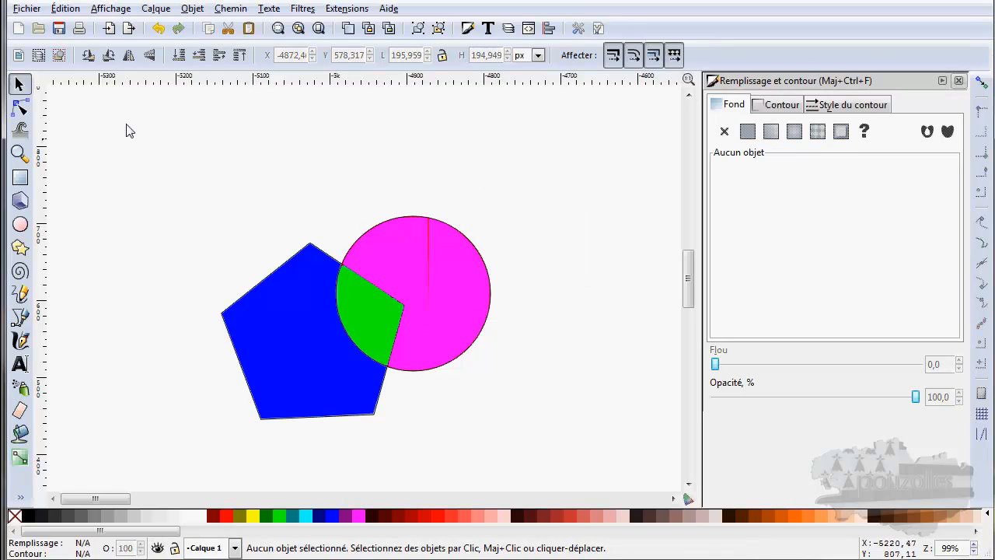
Draw an unfilled rectangle about 118 × 201 px overlapping the circle's right side, give it a flat black outline, and deselect it
{"action": "left_click", "coordinate": [20, 177]}
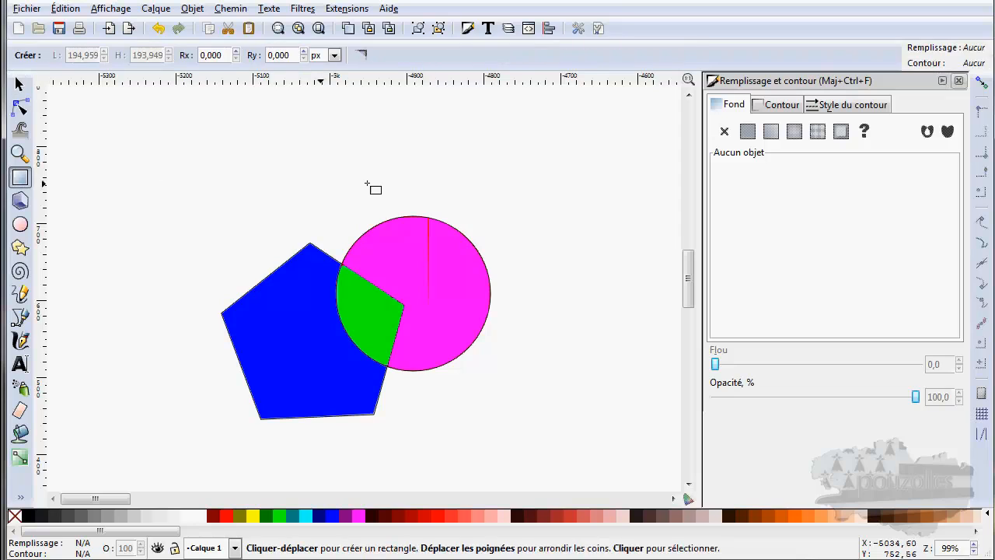
{"action": "left_click_drag", "start_coordinate": [454, 195], "coordinate": [540, 333]}
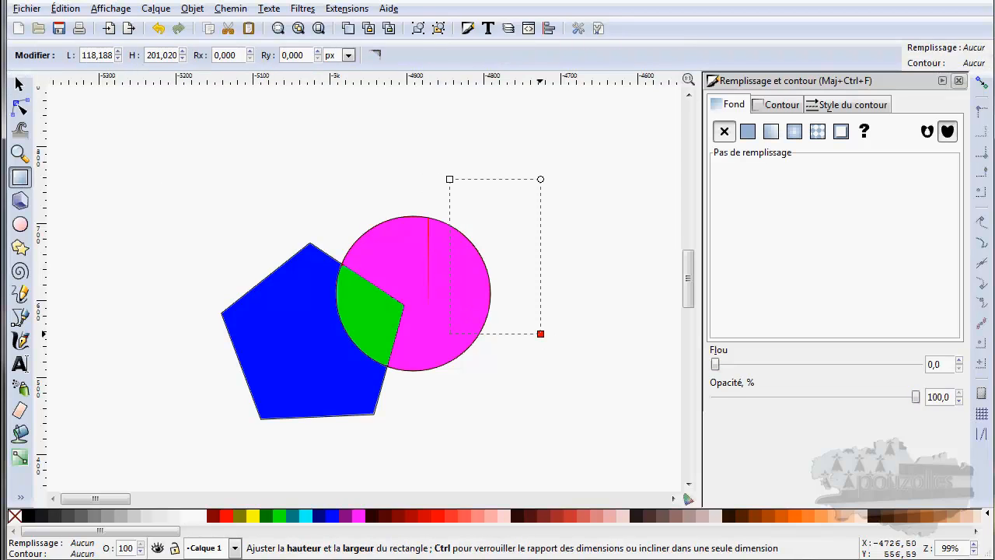
{"action": "left_click", "coordinate": [784, 105]}
{"action": "left_click", "coordinate": [842, 132]}
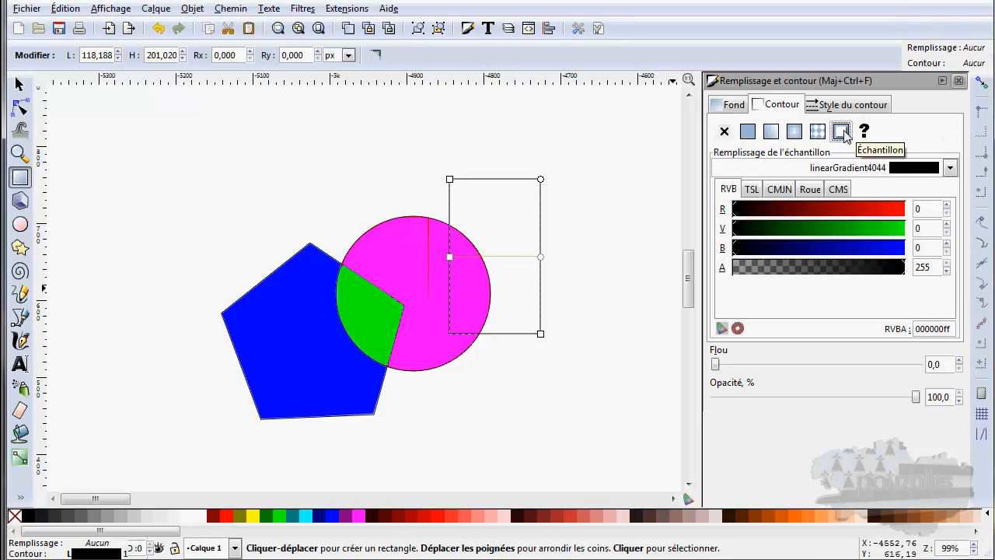
{"action": "left_click_drag", "start_coordinate": [541, 257], "coordinate": [565, 257]}
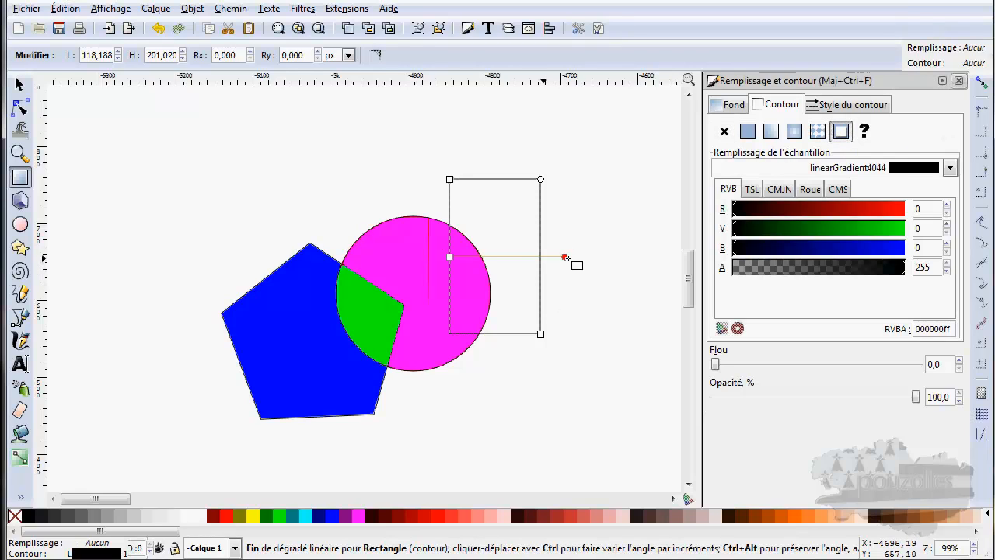
{"action": "left_click_drag", "start_coordinate": [572, 223], "coordinate": [572, 196]}
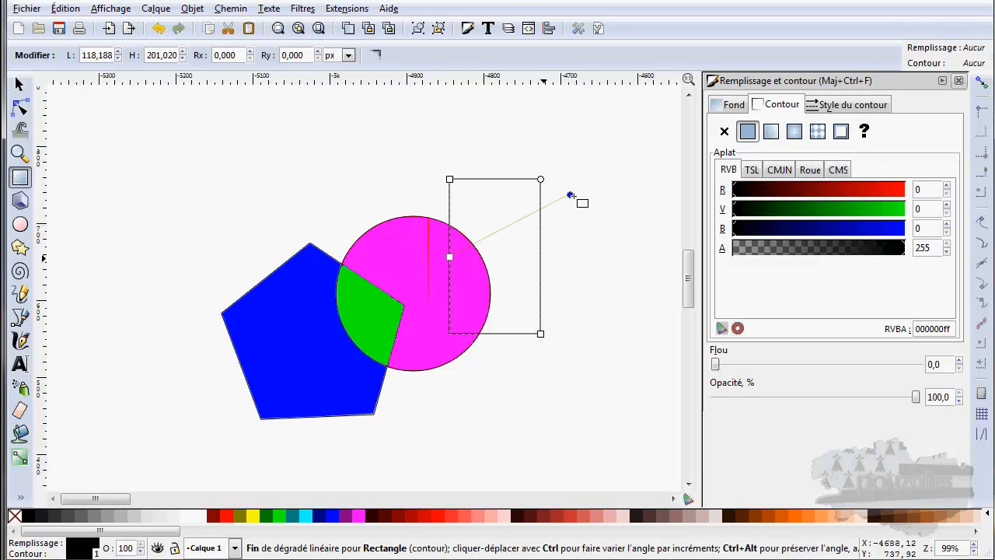
{"action": "left_click_drag", "start_coordinate": [570, 195], "coordinate": [522, 246]}
{"action": "key", "text": "Escape"}
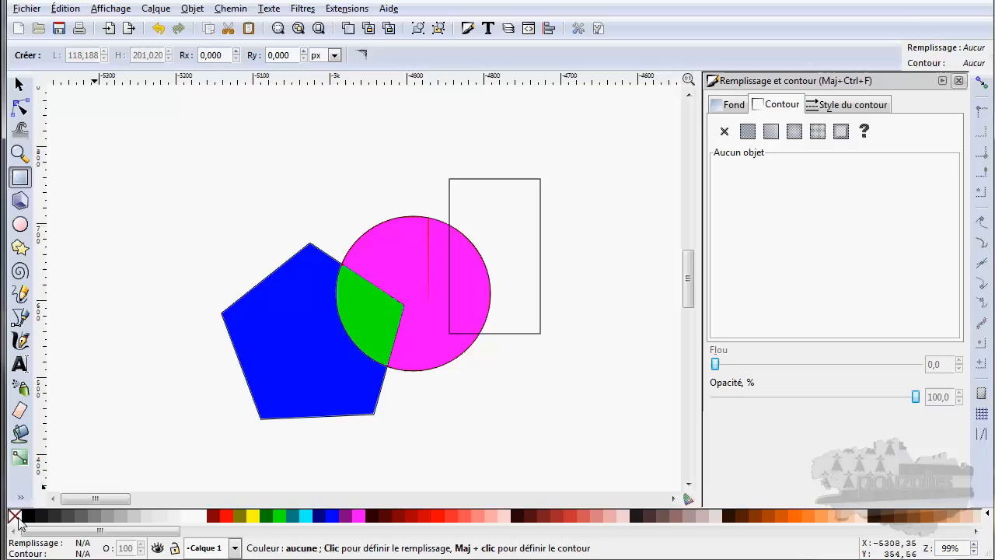
Fill the overlap of the circle and rectangle with yellow using the Paint Bucket, and recolour it red
{"action": "left_click", "coordinate": [253, 516]}
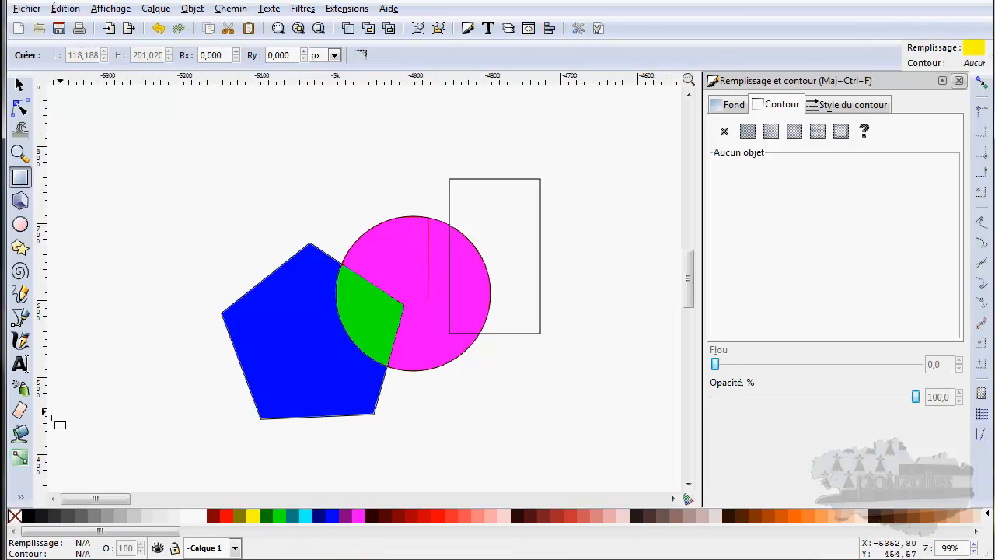
{"action": "left_click", "coordinate": [20, 433]}
{"action": "left_click", "coordinate": [468, 309]}
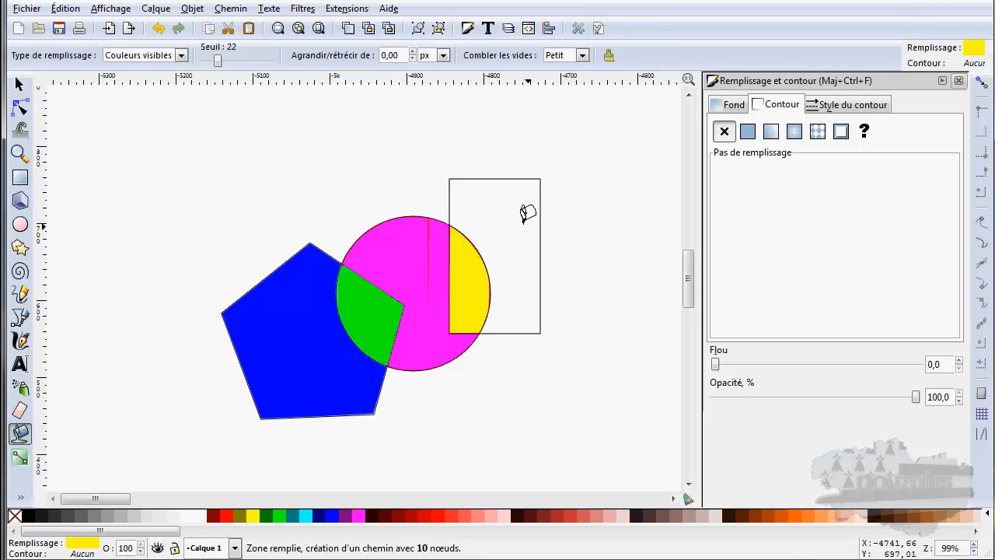
{"action": "left_click", "coordinate": [226, 516]}
{"action": "left_click", "coordinate": [484, 288]}
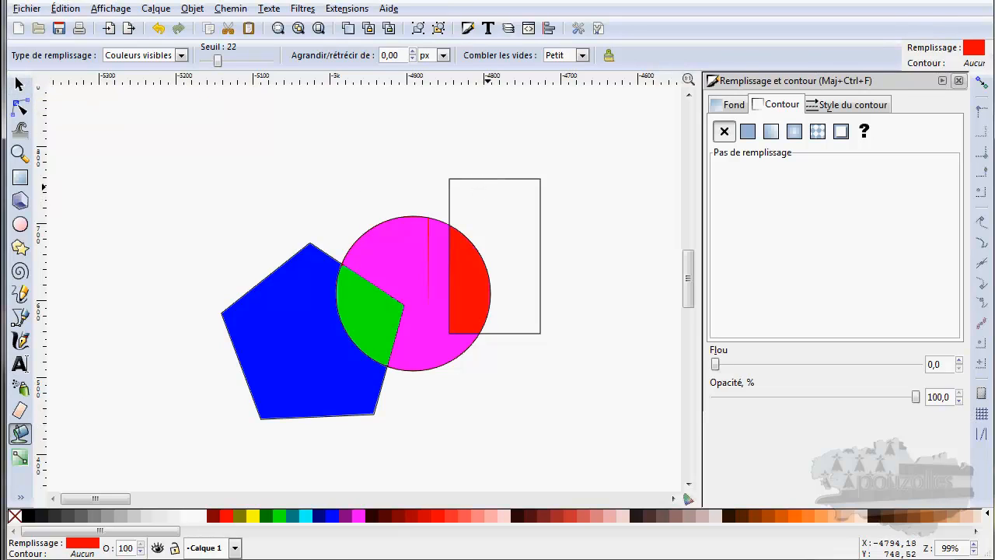
Fill the rest of the rectangle with the Paint Bucket, colour it yellow, and try filling the empty canvas outside the shapes
{"action": "left_click", "coordinate": [516, 215]}
{"action": "left_click", "coordinate": [254, 517]}
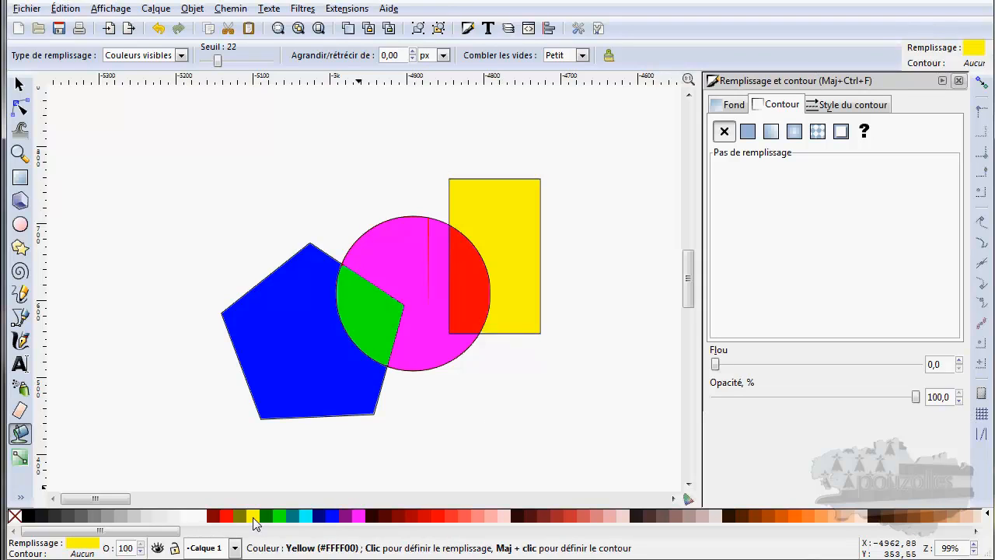
{"action": "left_click", "coordinate": [580, 408]}
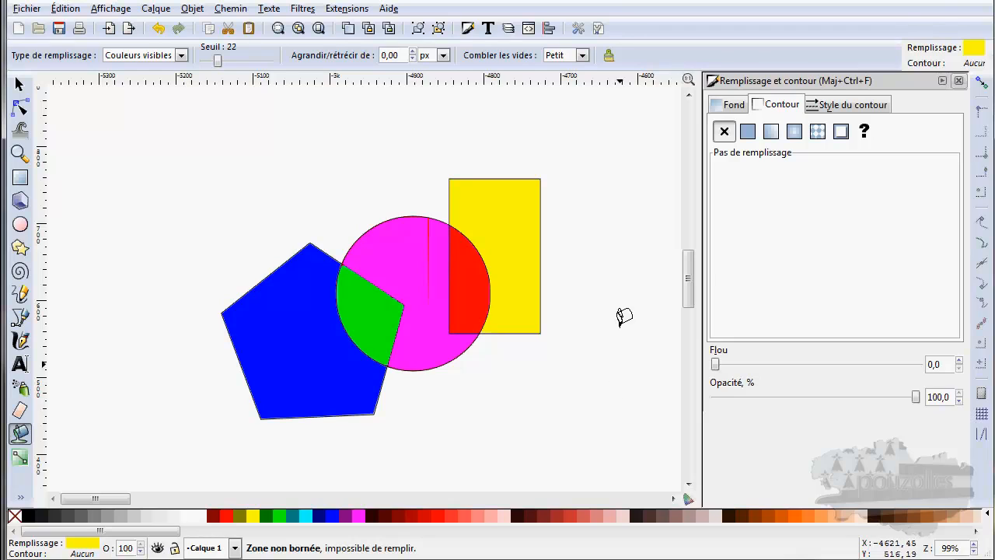
In the landscape drawing, Paint Bucket fill the hill strip behind the house, colour it dark green, and try filling an open area beyond the hills
{"action": "left_click", "coordinate": [20, 83]}
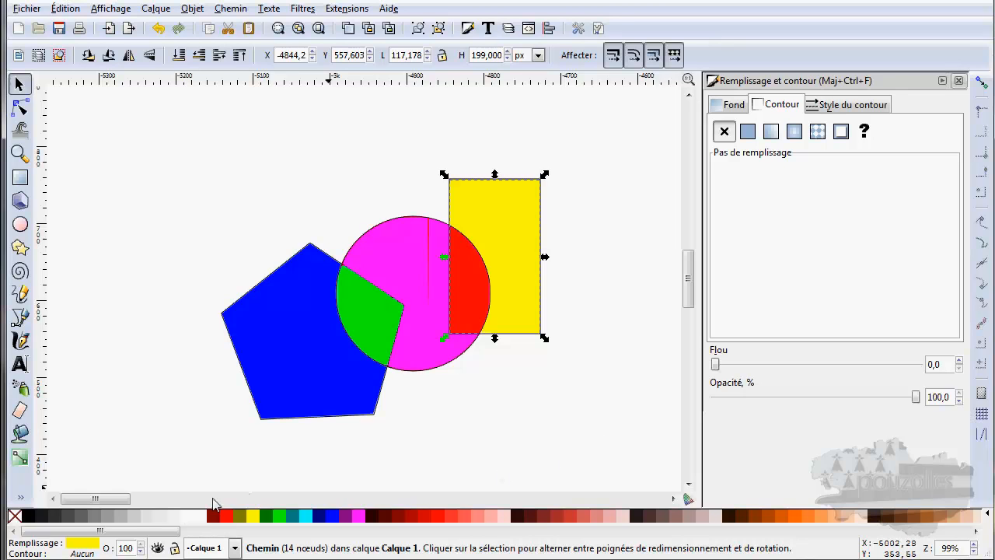
{"action": "left_click_drag", "start_coordinate": [122, 499], "coordinate": [240, 504]}
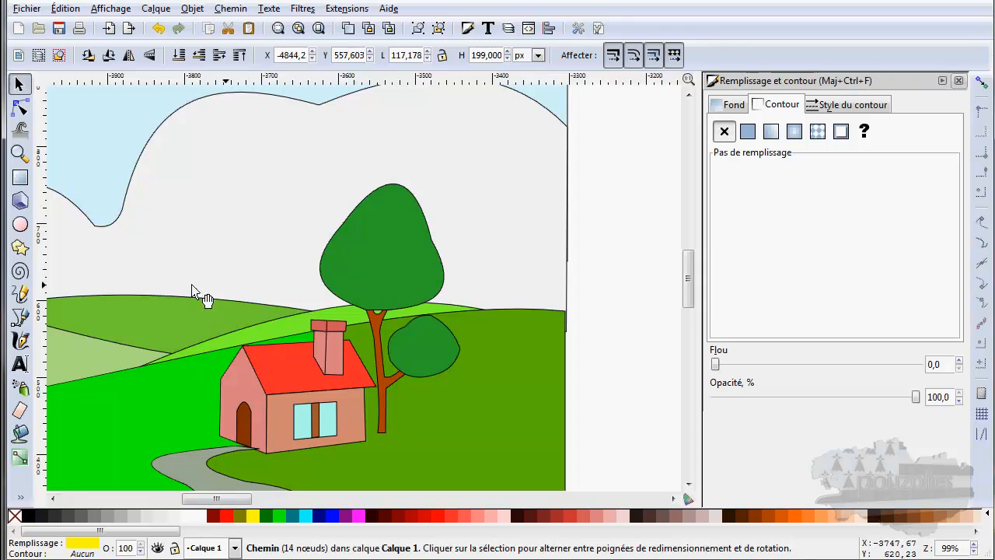
{"action": "left_click", "coordinate": [20, 433]}
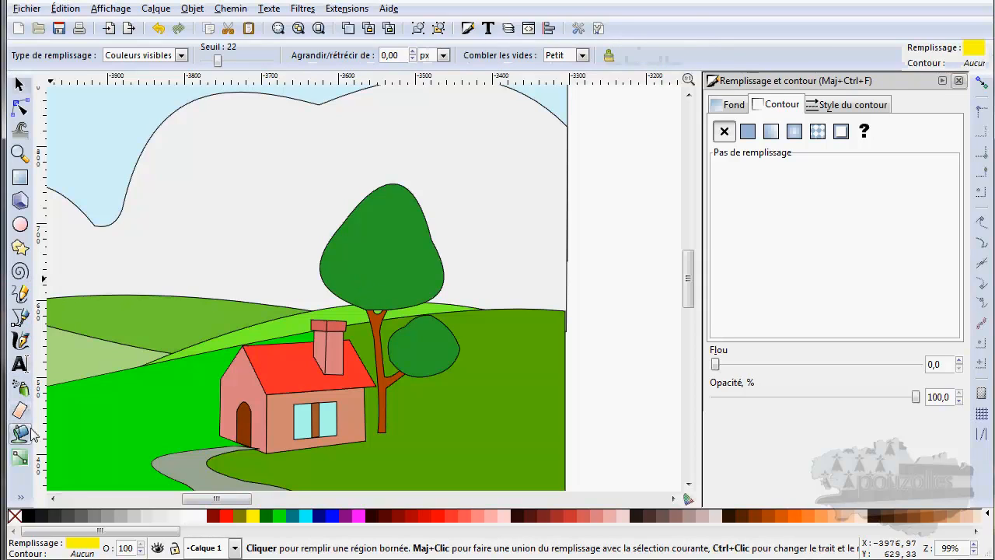
{"action": "left_click", "coordinate": [364, 311]}
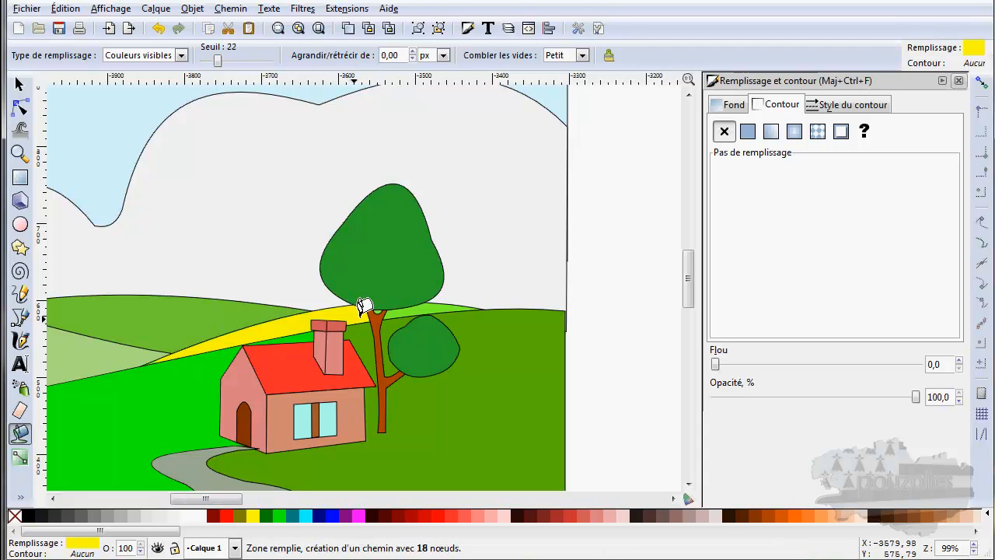
{"action": "left_click", "coordinate": [361, 517]}
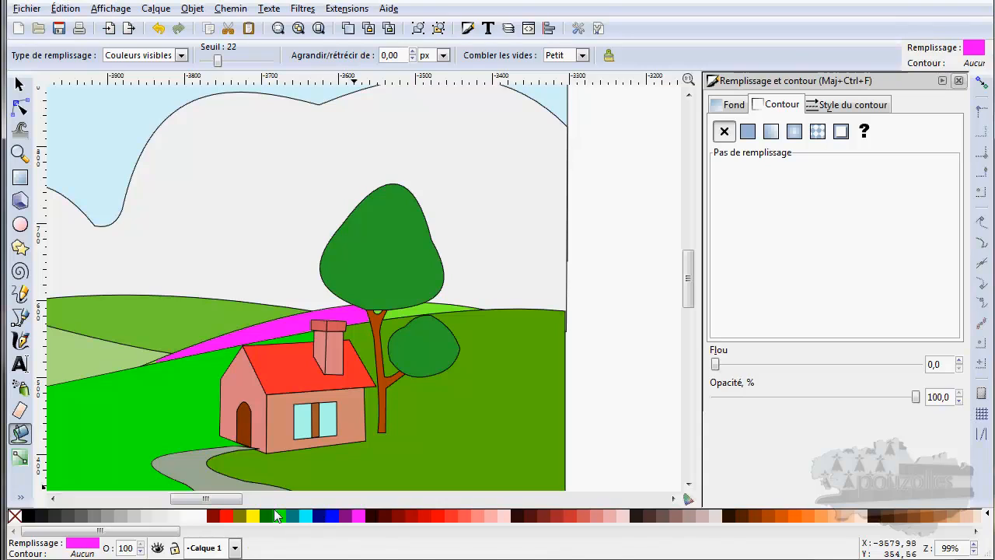
{"action": "left_click", "coordinate": [278, 516]}
{"action": "left_click", "coordinate": [269, 518]}
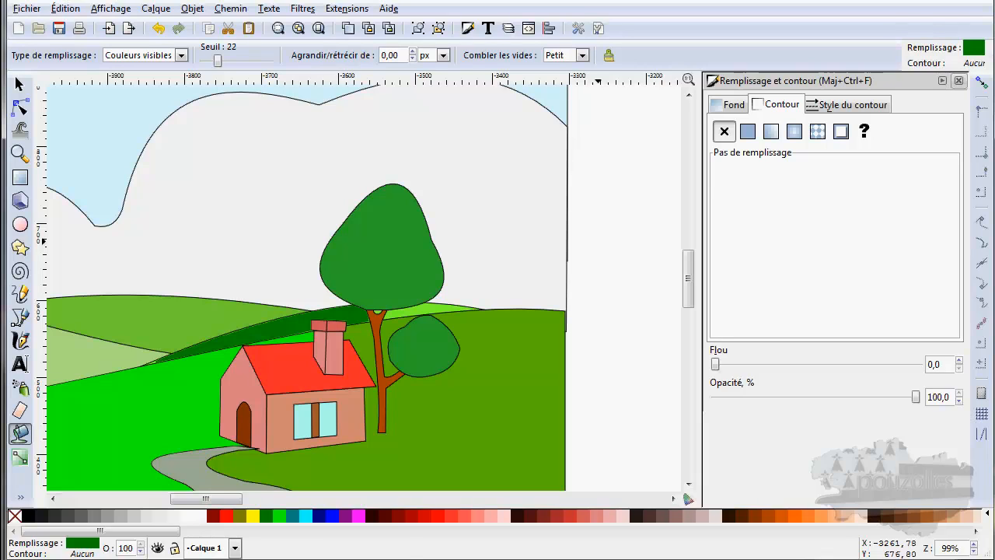
{"action": "left_click", "coordinate": [513, 105]}
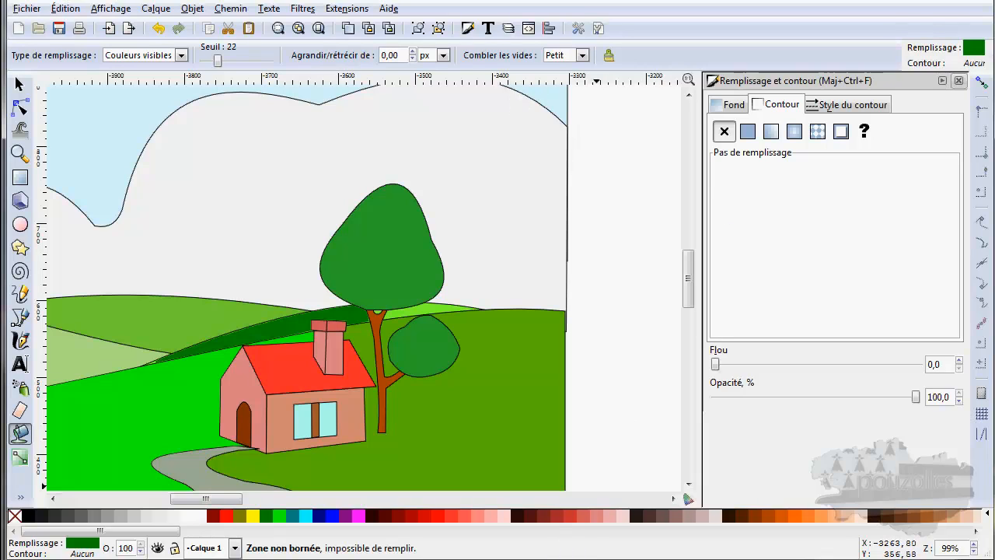